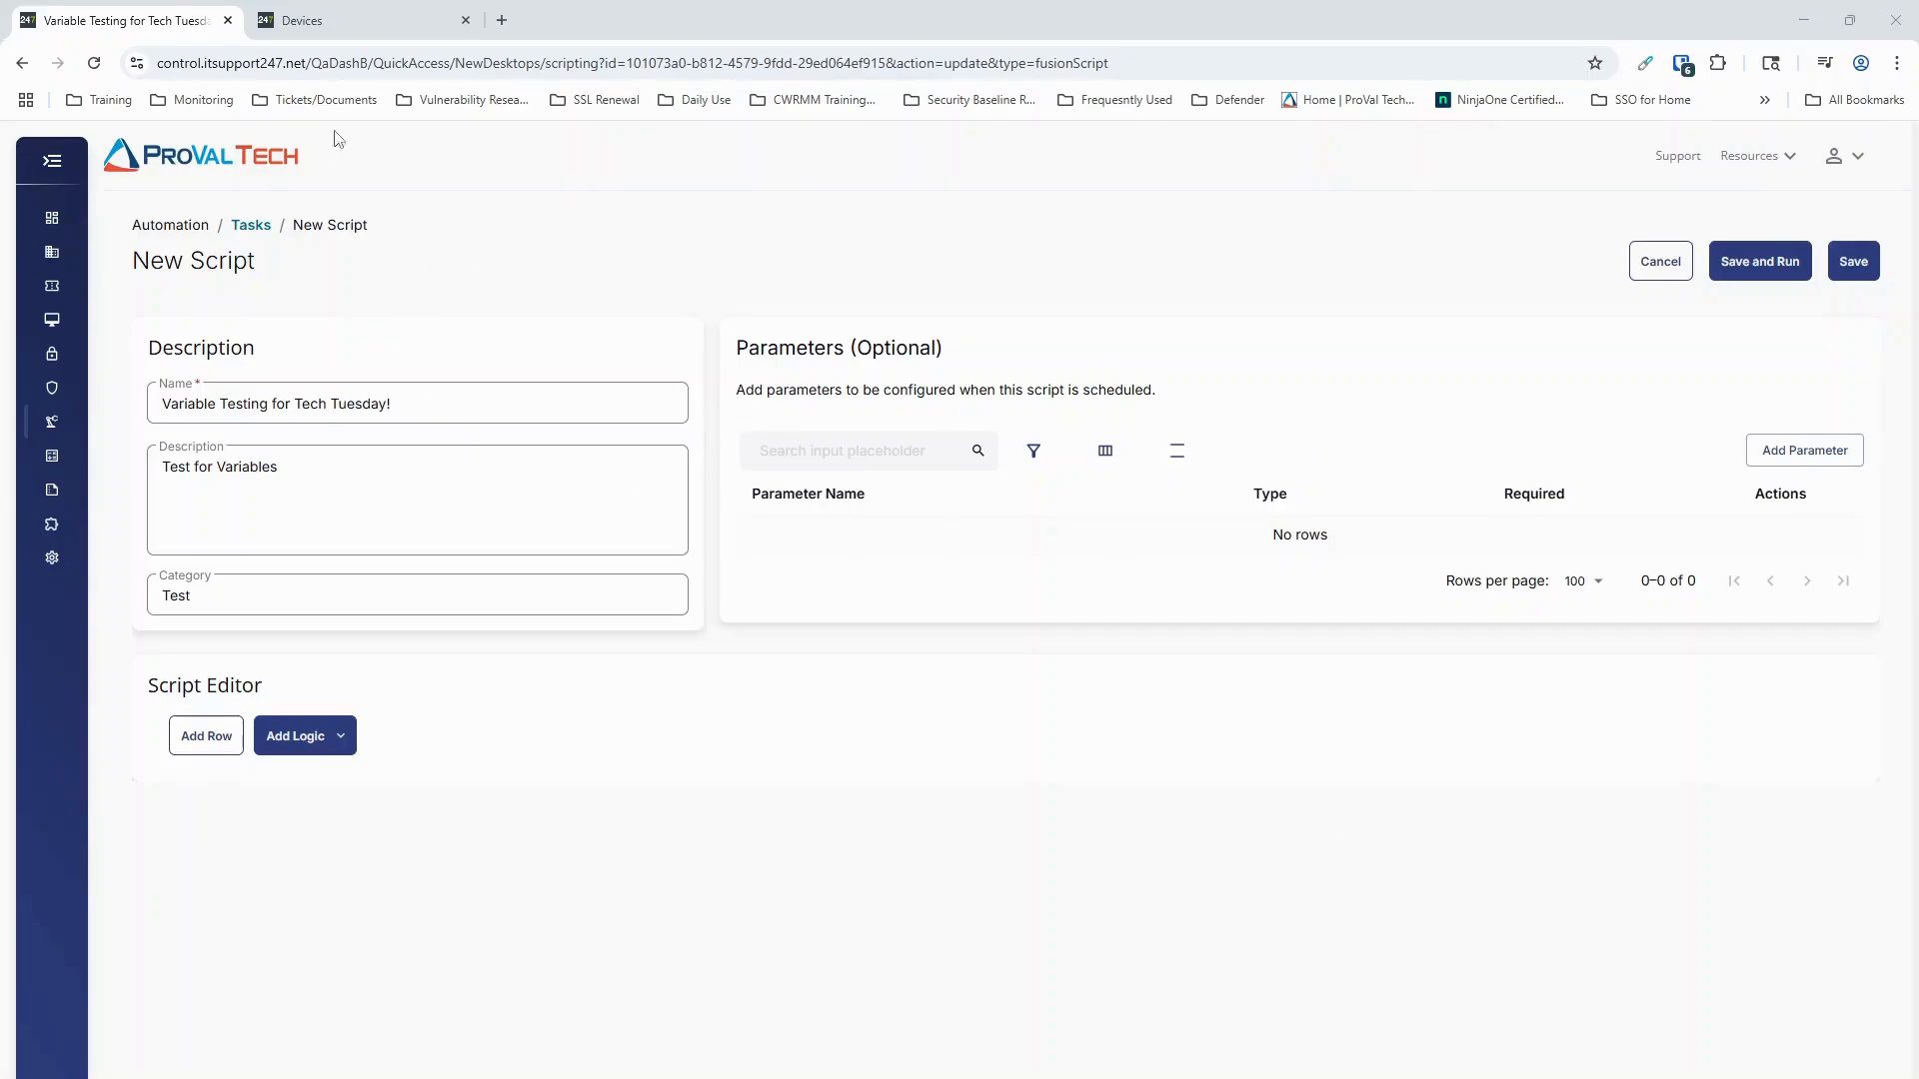
{"action": "left_click", "coordinate": [53, 162]}
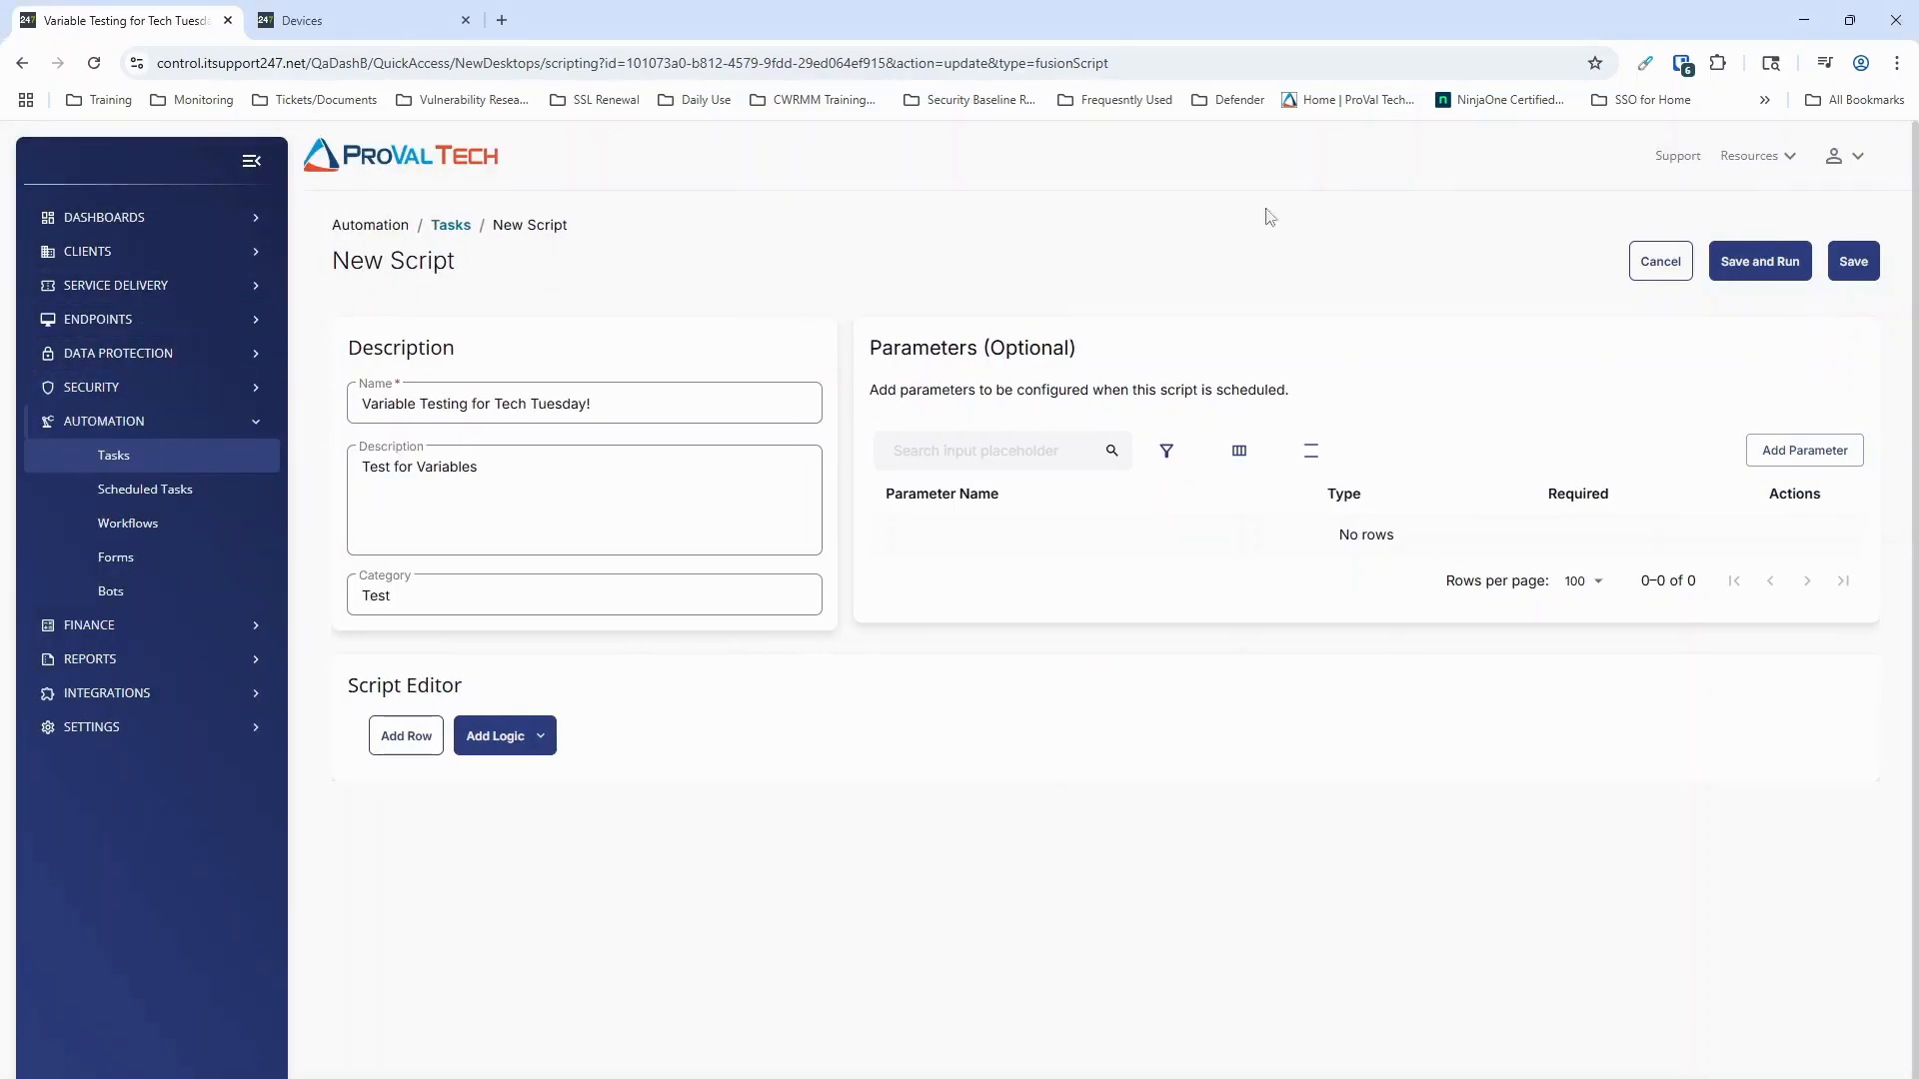
{"action": "left_click", "coordinate": [251, 164]}
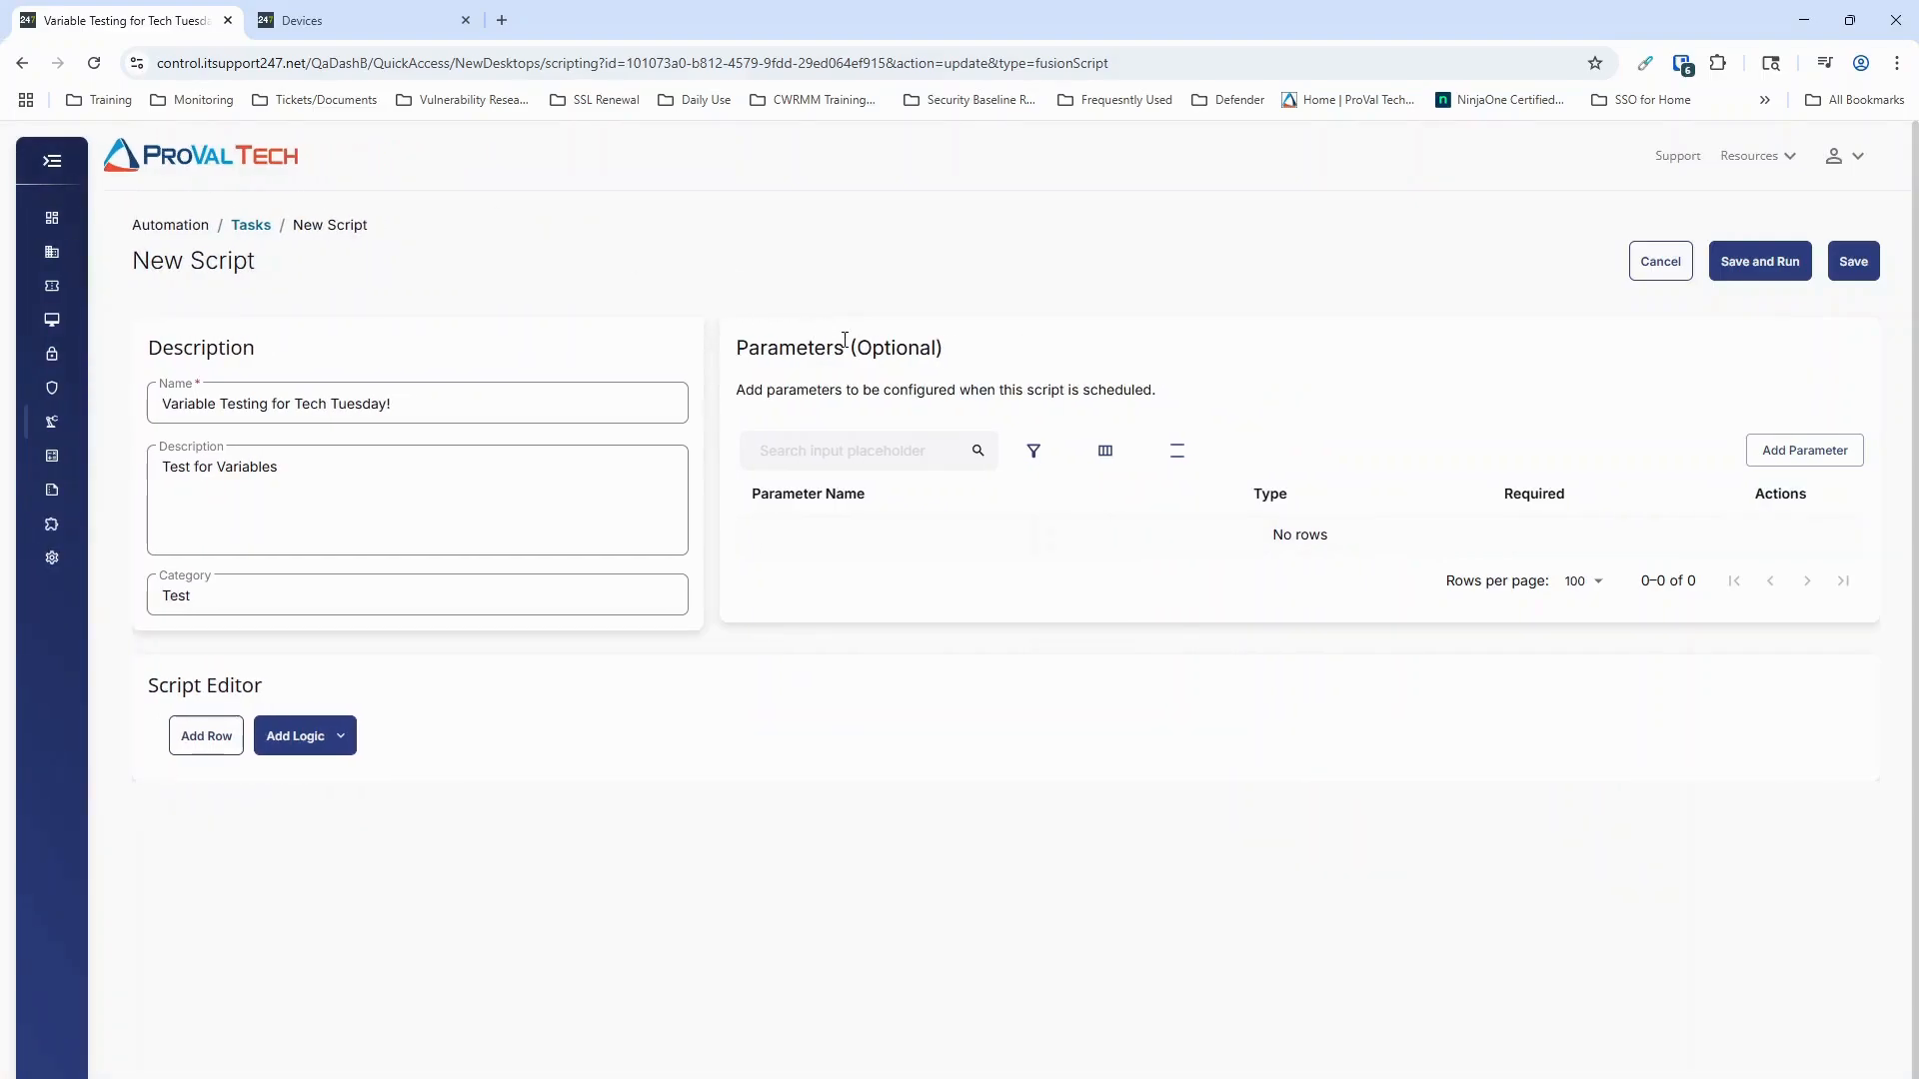
{"action": "left_click", "coordinate": [160, 411]}
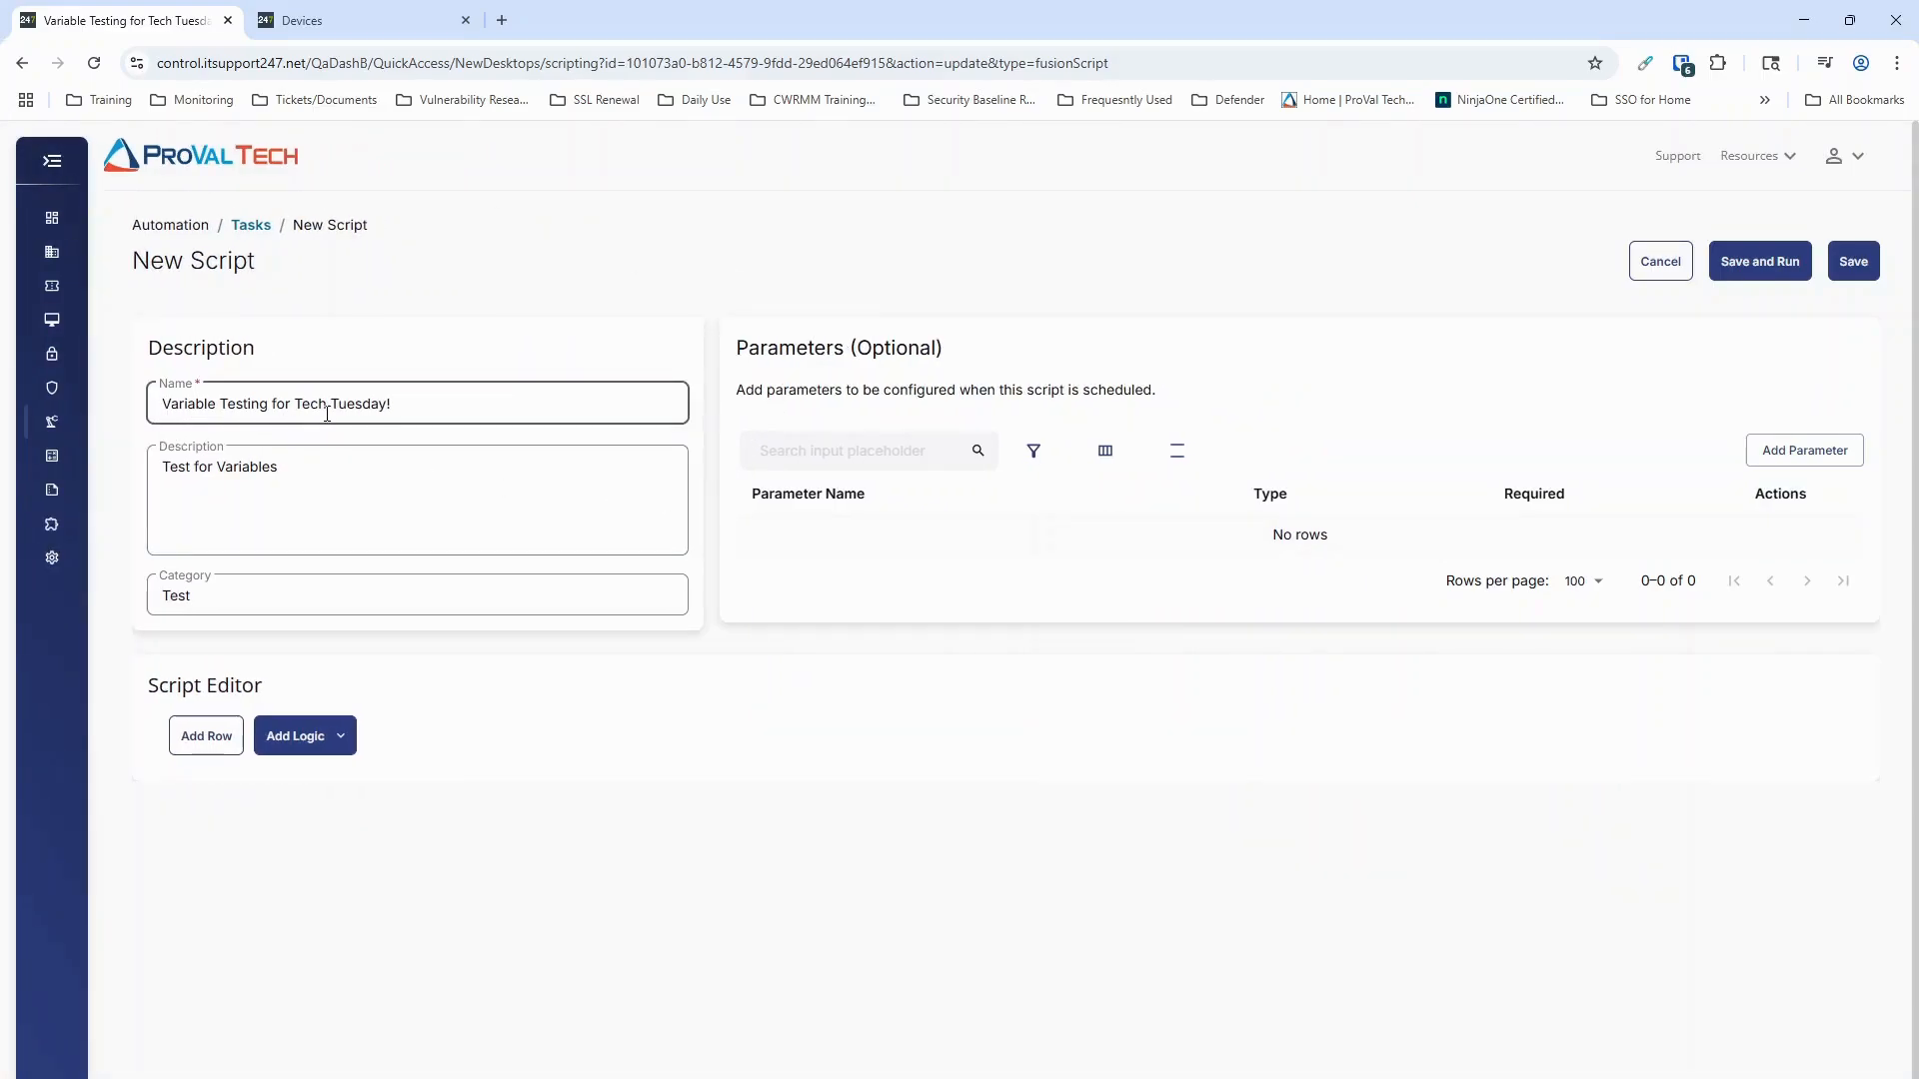
{"action": "left_click", "coordinate": [165, 466]}
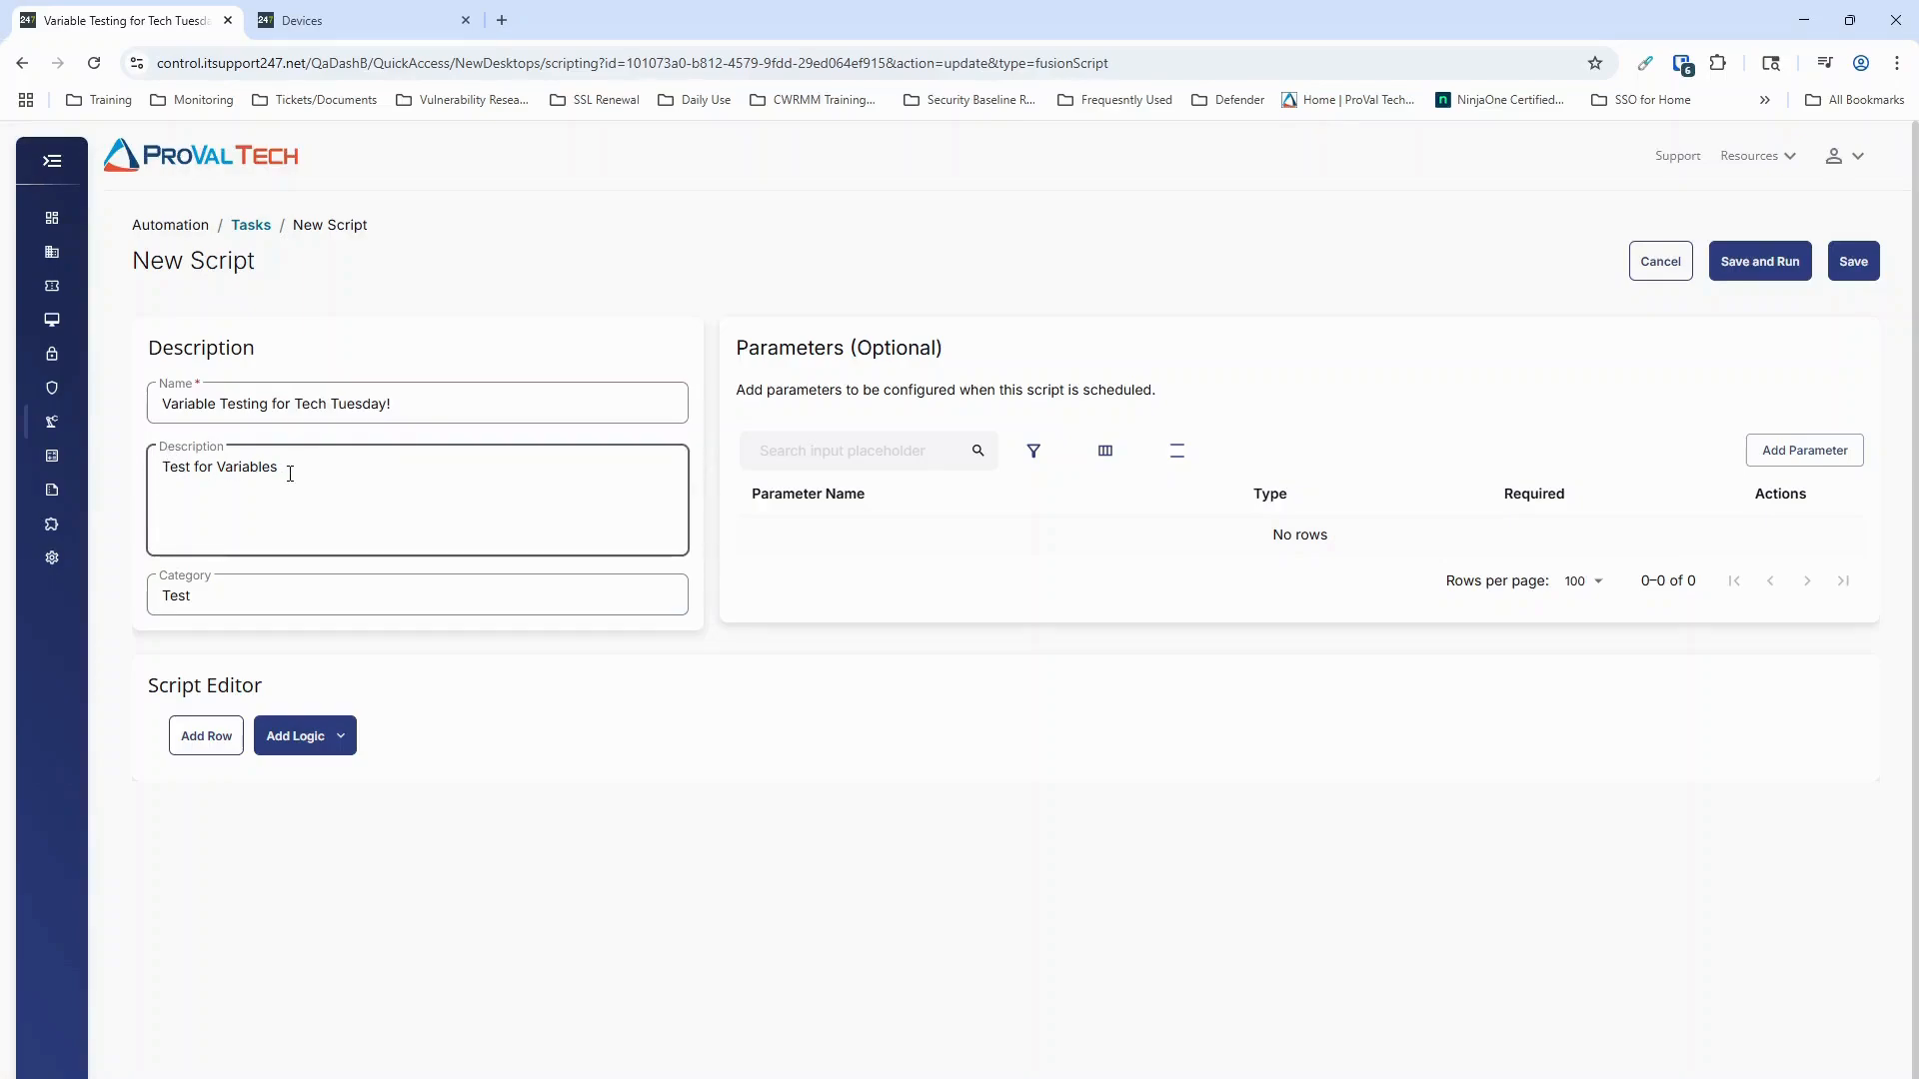
{"action": "left_click", "coordinate": [180, 591]}
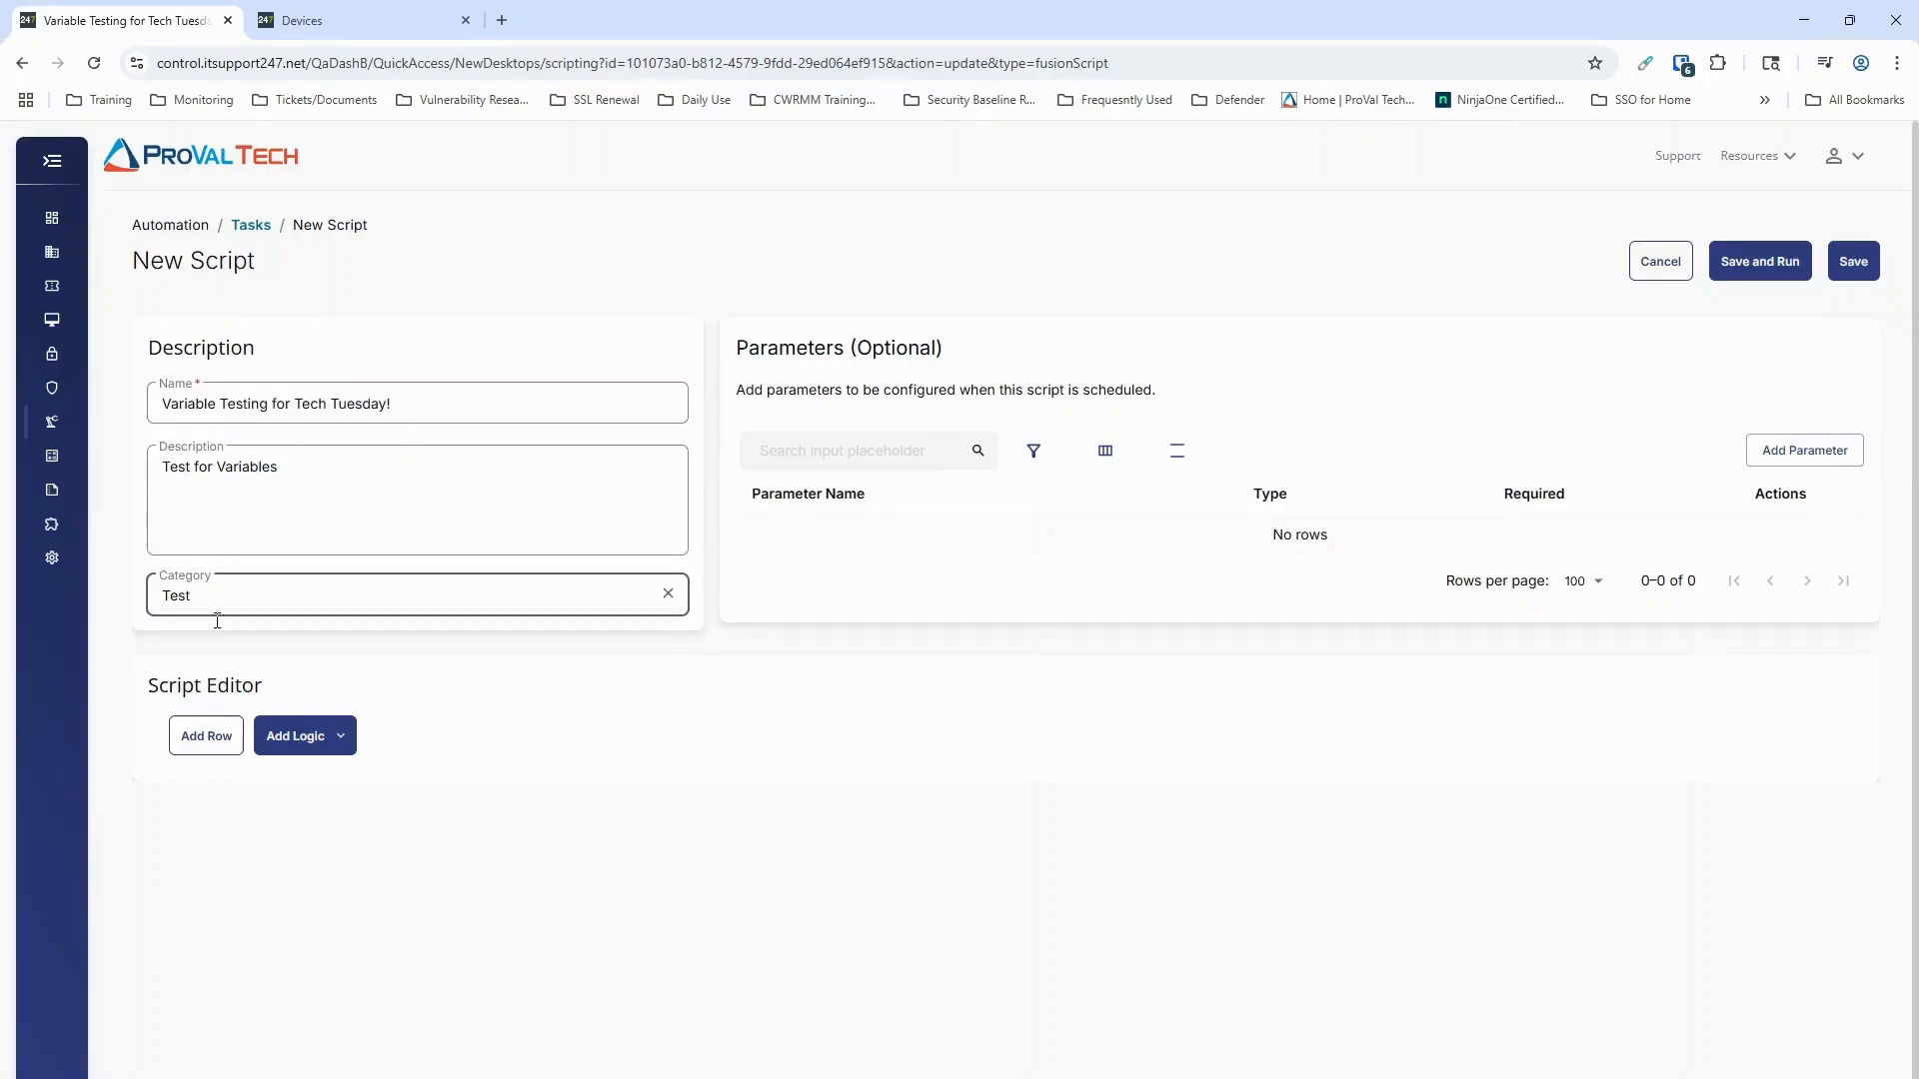
{"action": "left_click", "coordinate": [217, 620]}
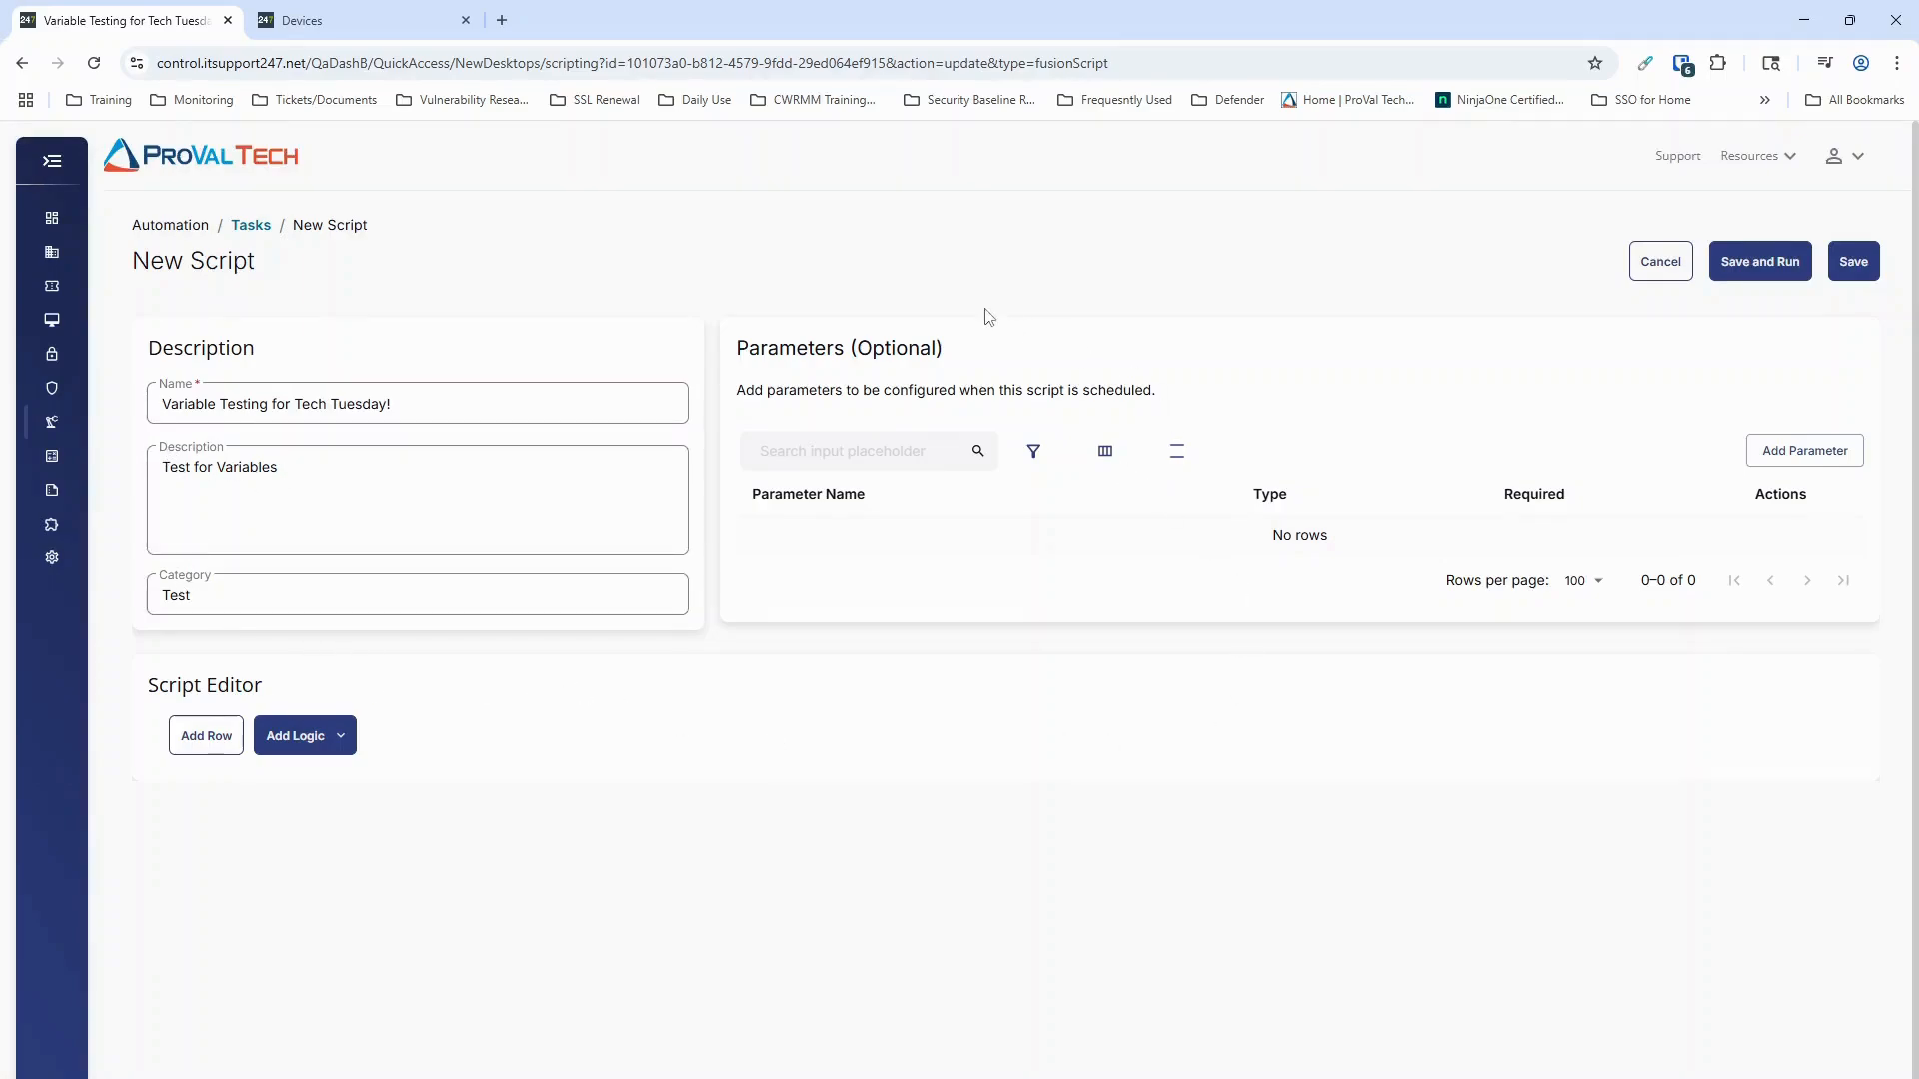
{"action": "left_click", "coordinate": [588, 539]}
Step: Add a row to the script and assign it the Set Pre-defined Variable function
{"action": "left_click", "coordinate": [206, 736]}
{"action": "left_click", "coordinate": [780, 811]}
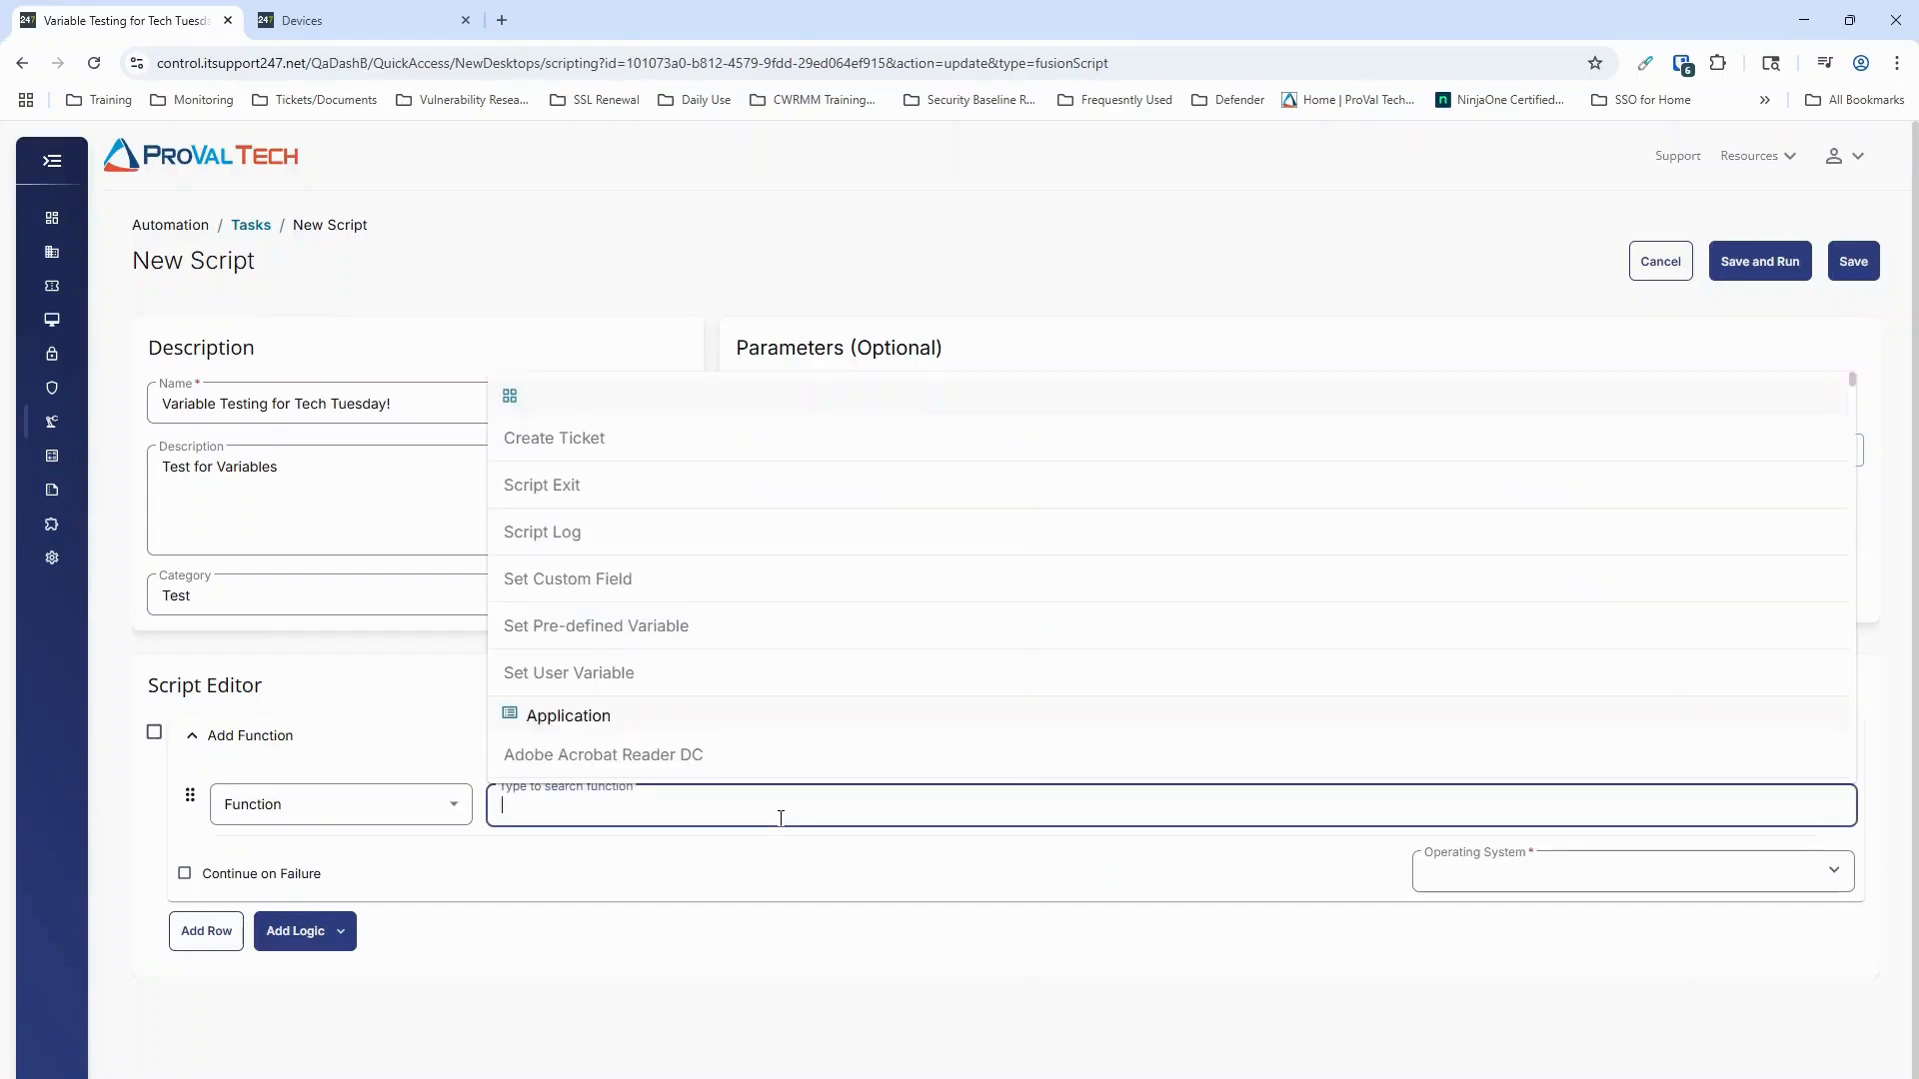
{"action": "type", "text": "variable"}
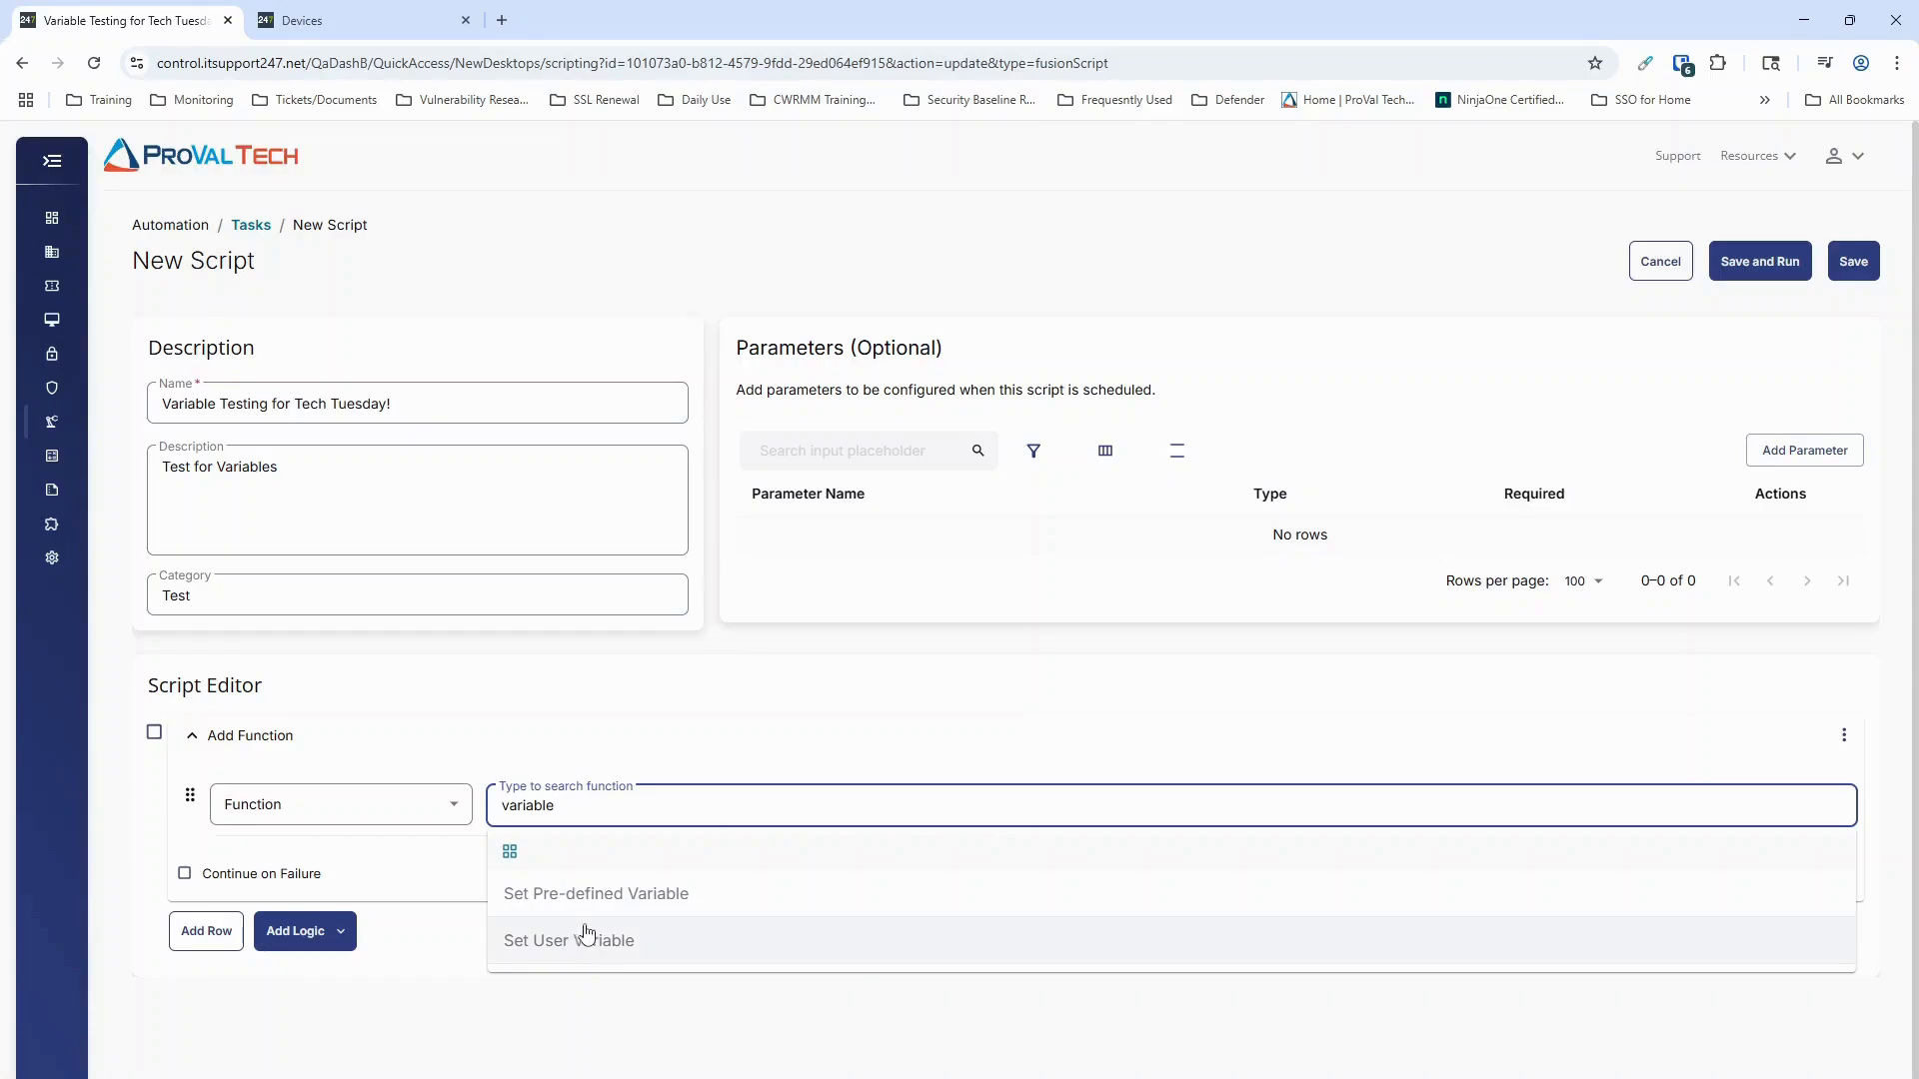
{"action": "left_click", "coordinate": [617, 902]}
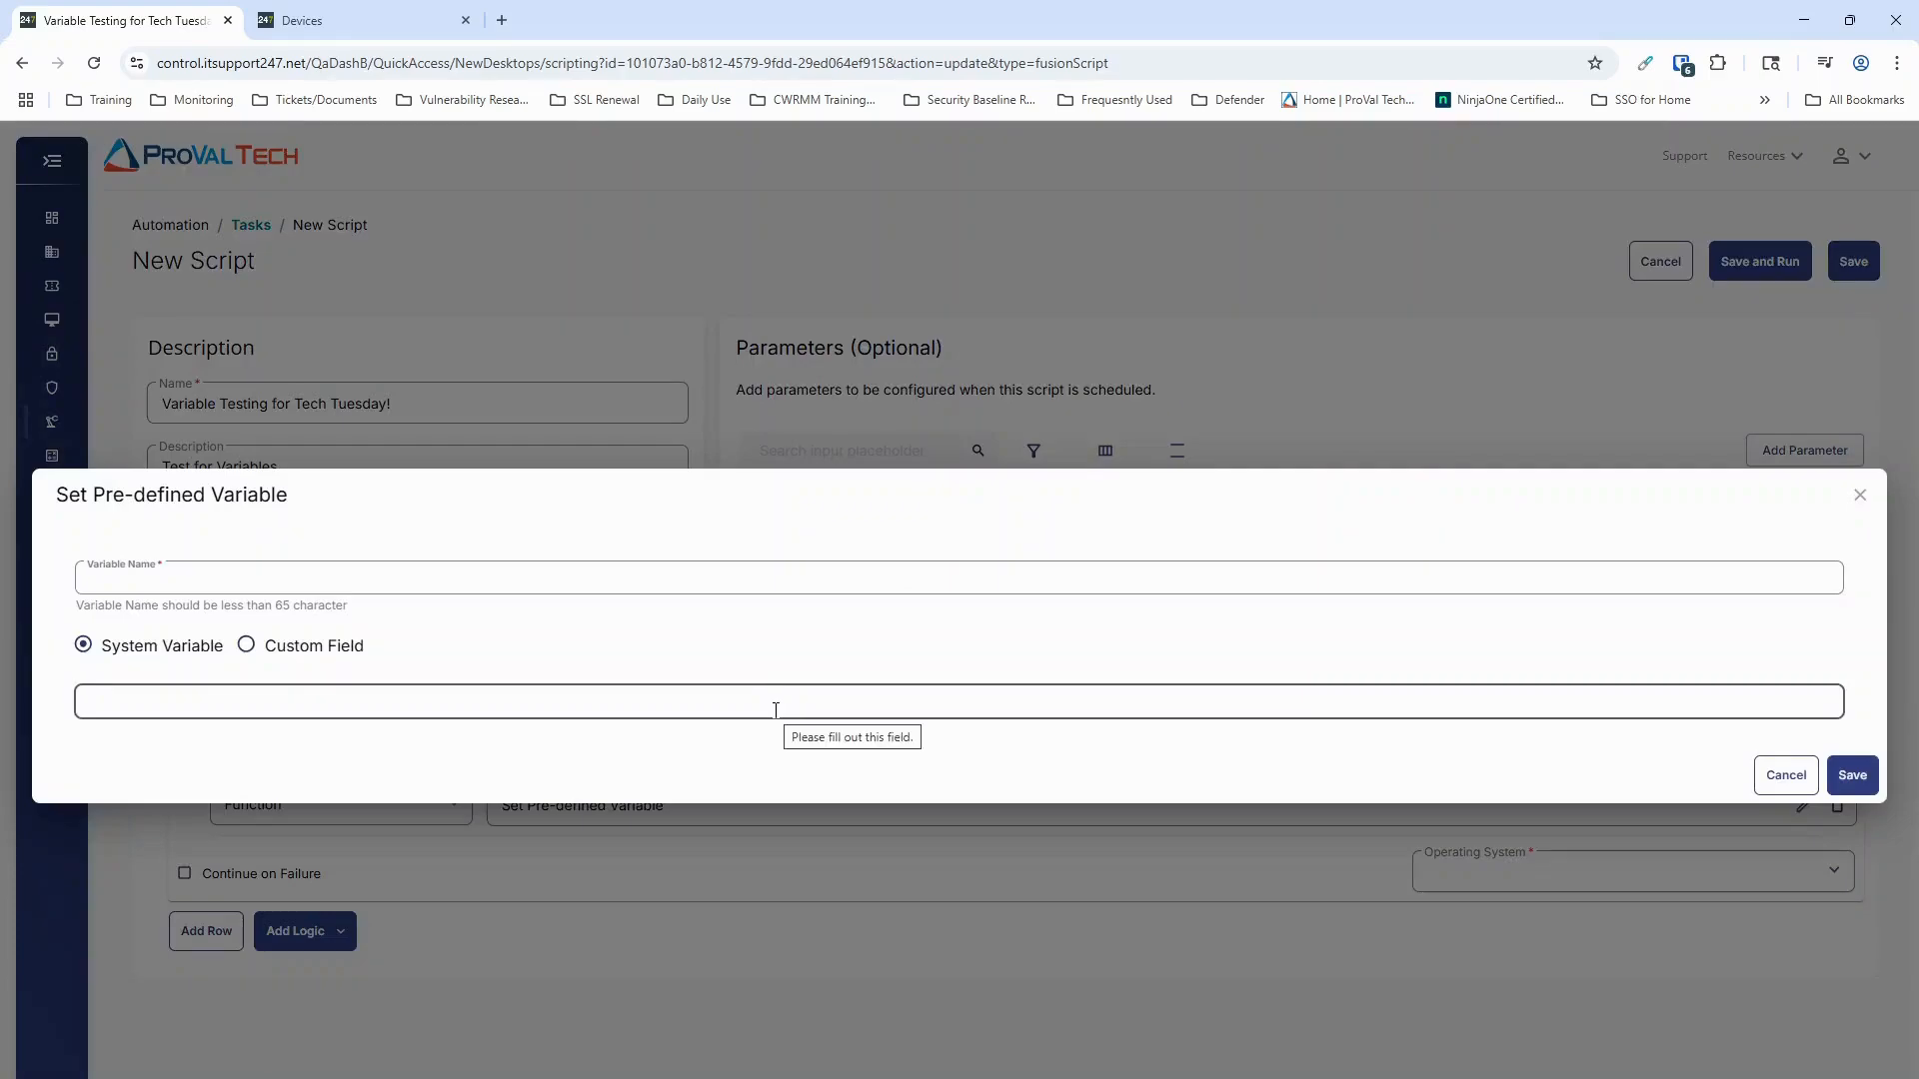
Step: Compare the Custom Field and System Variable sources for the pre-defined variable, and close its settings without saving
{"action": "left_click", "coordinate": [249, 650]}
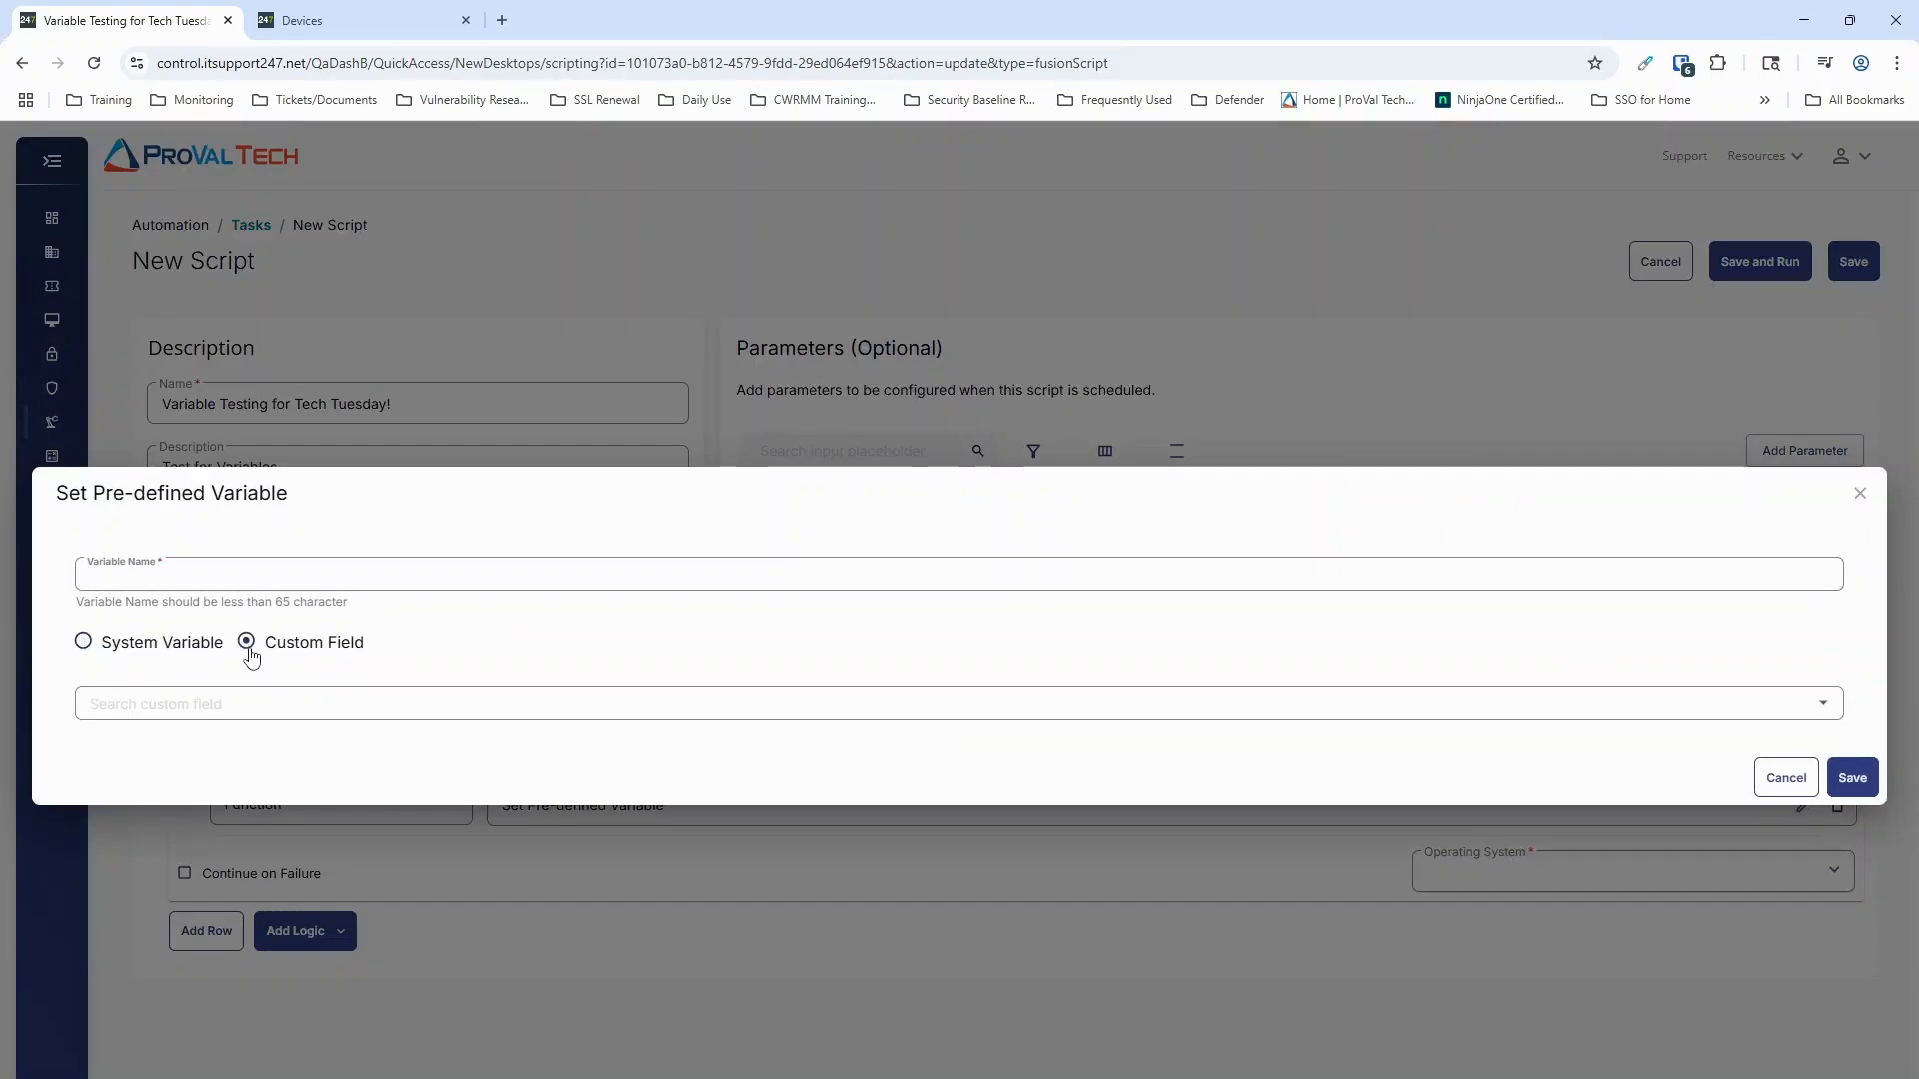
{"action": "left_click", "coordinate": [82, 648]}
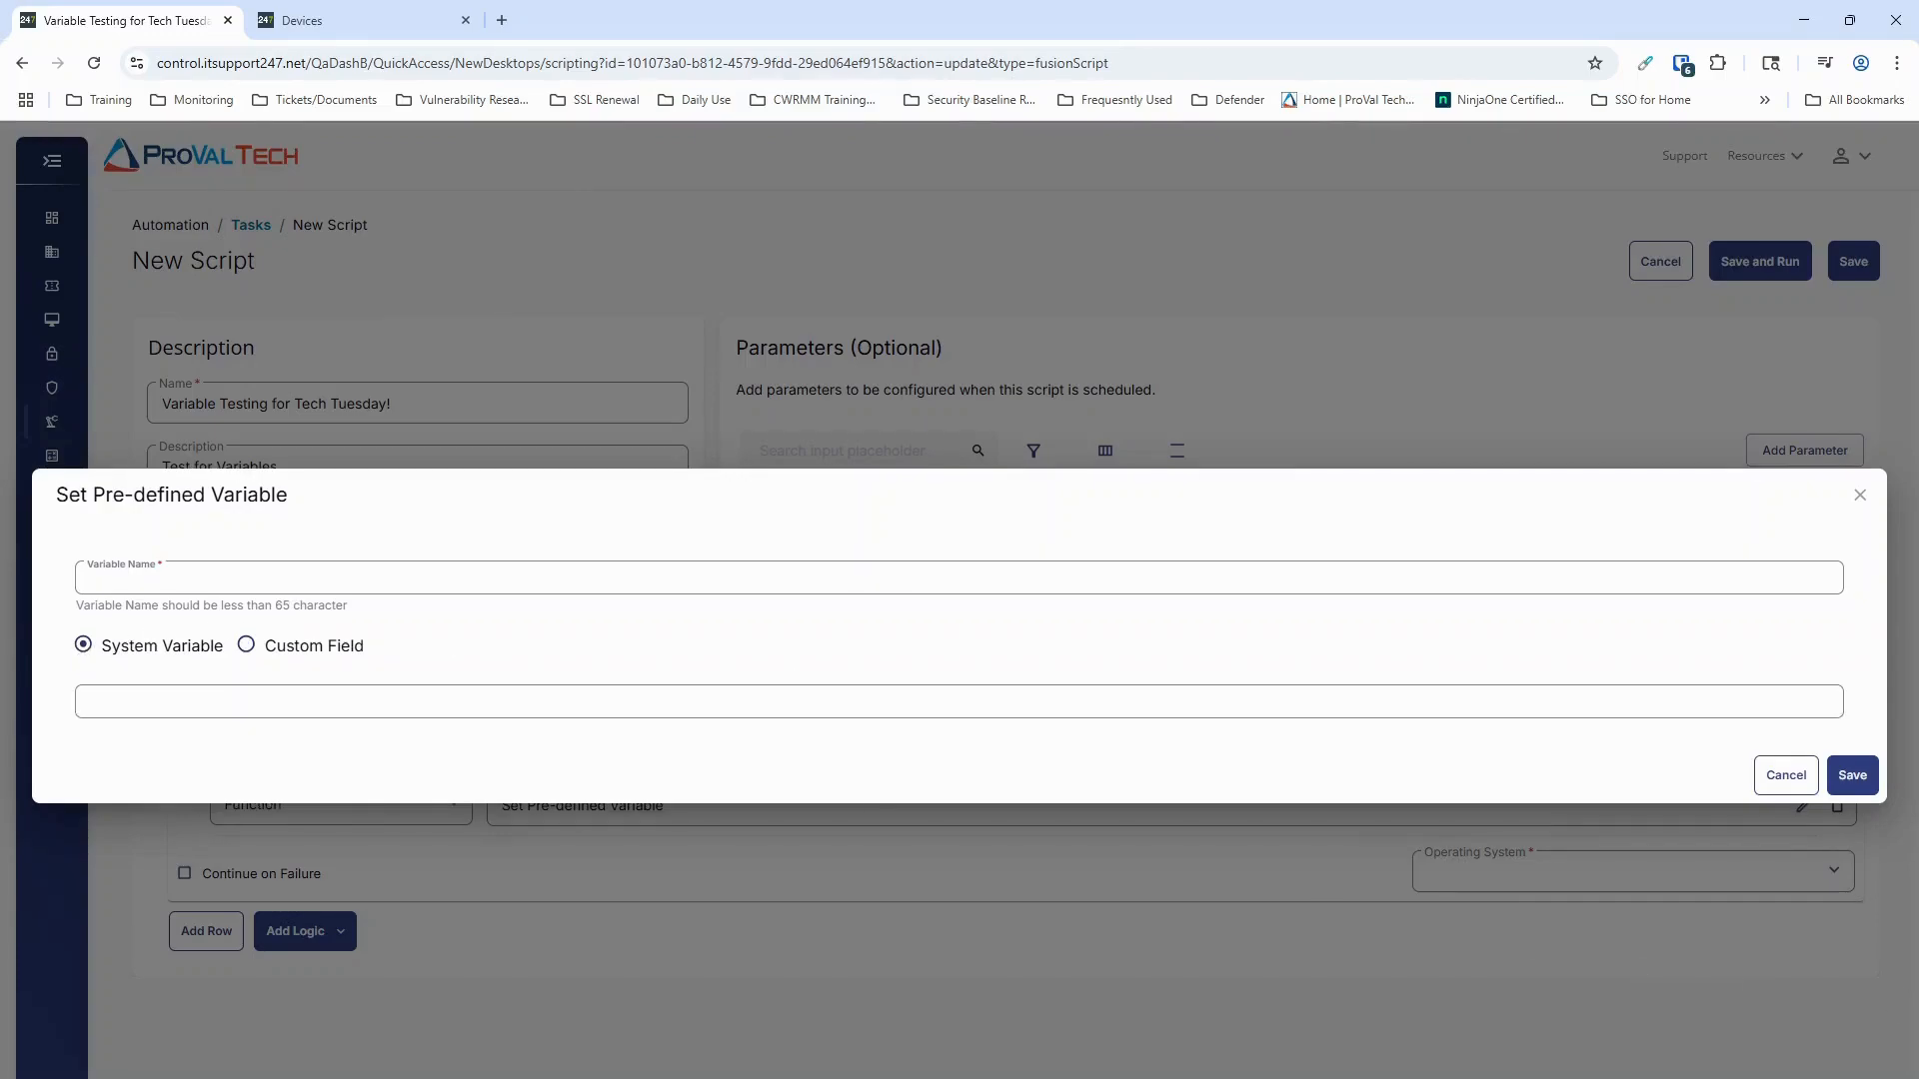
{"action": "left_click", "coordinate": [1784, 778]}
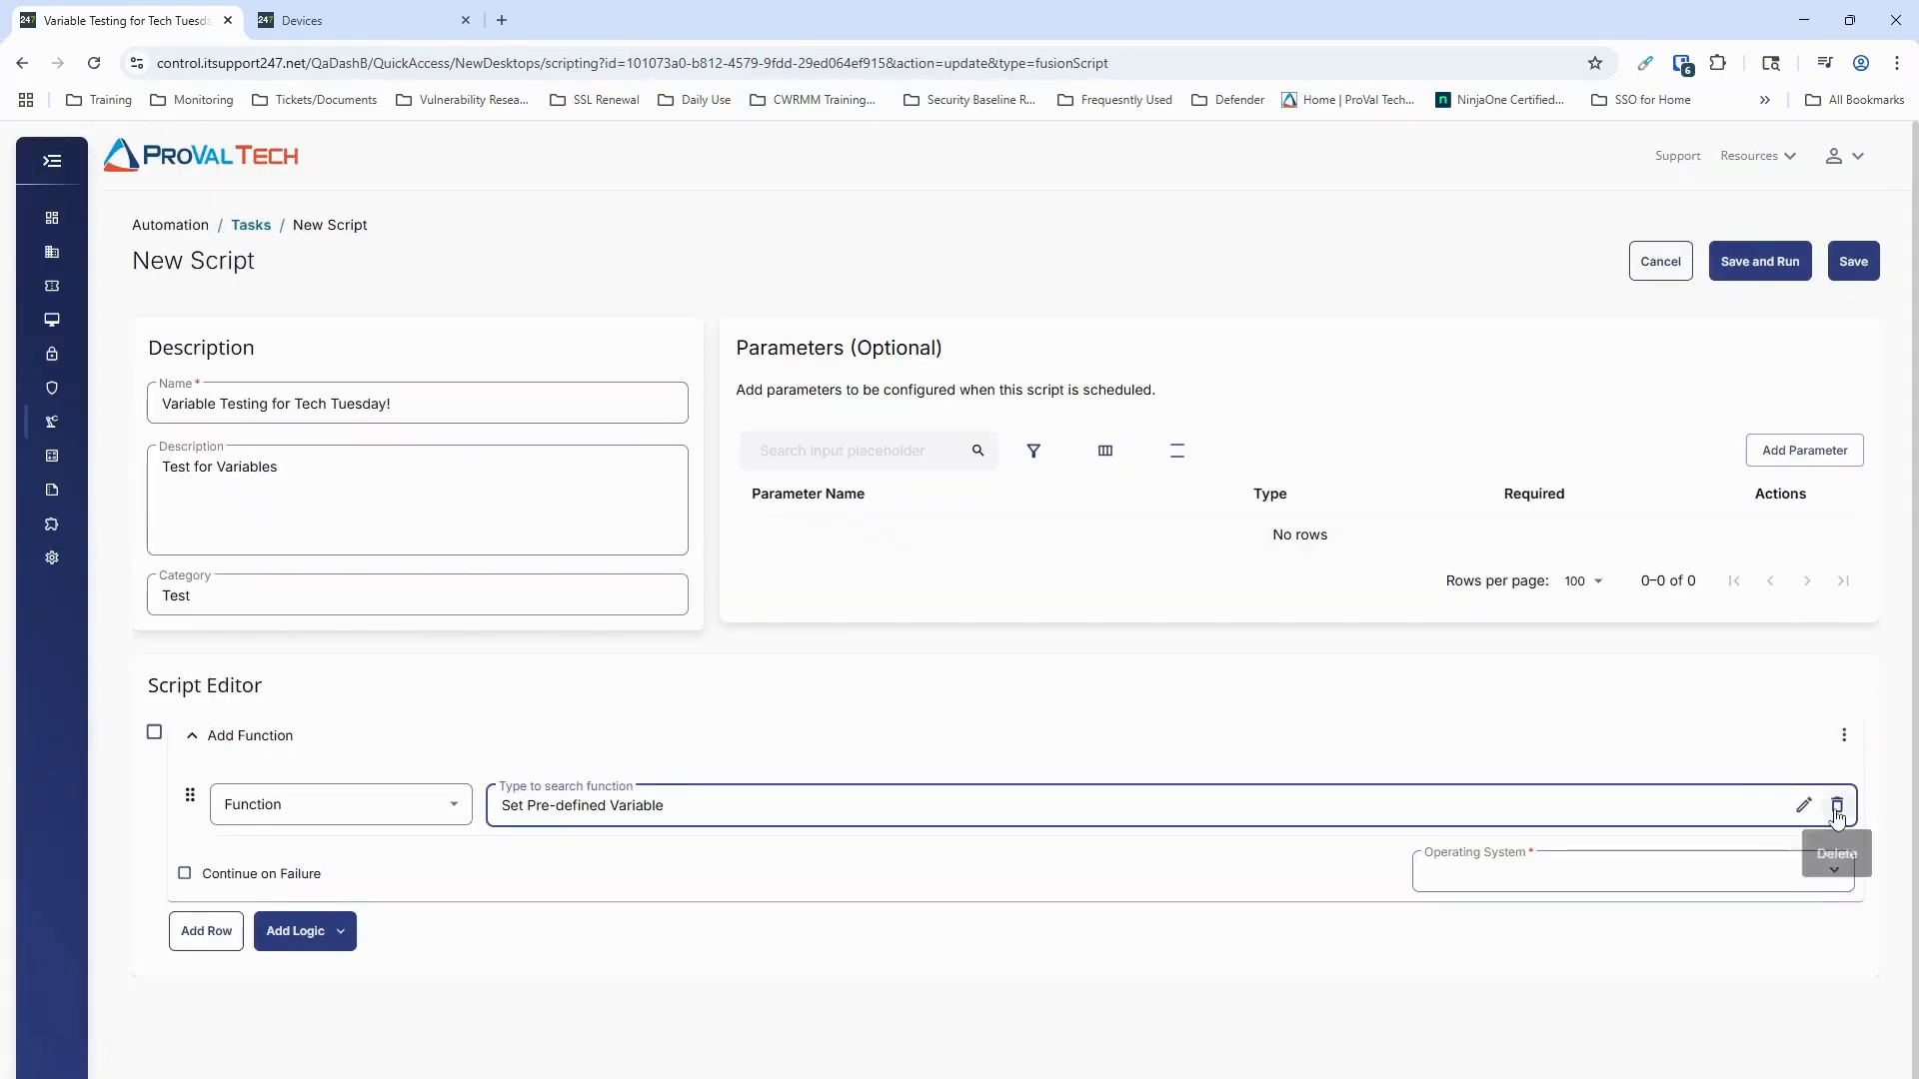
Step: Change the row's function to Set User Variable and save a variable named Test with the value "Hello, World!"
{"action": "left_click", "coordinate": [1799, 801]}
{"action": "left_click", "coordinate": [1743, 803]}
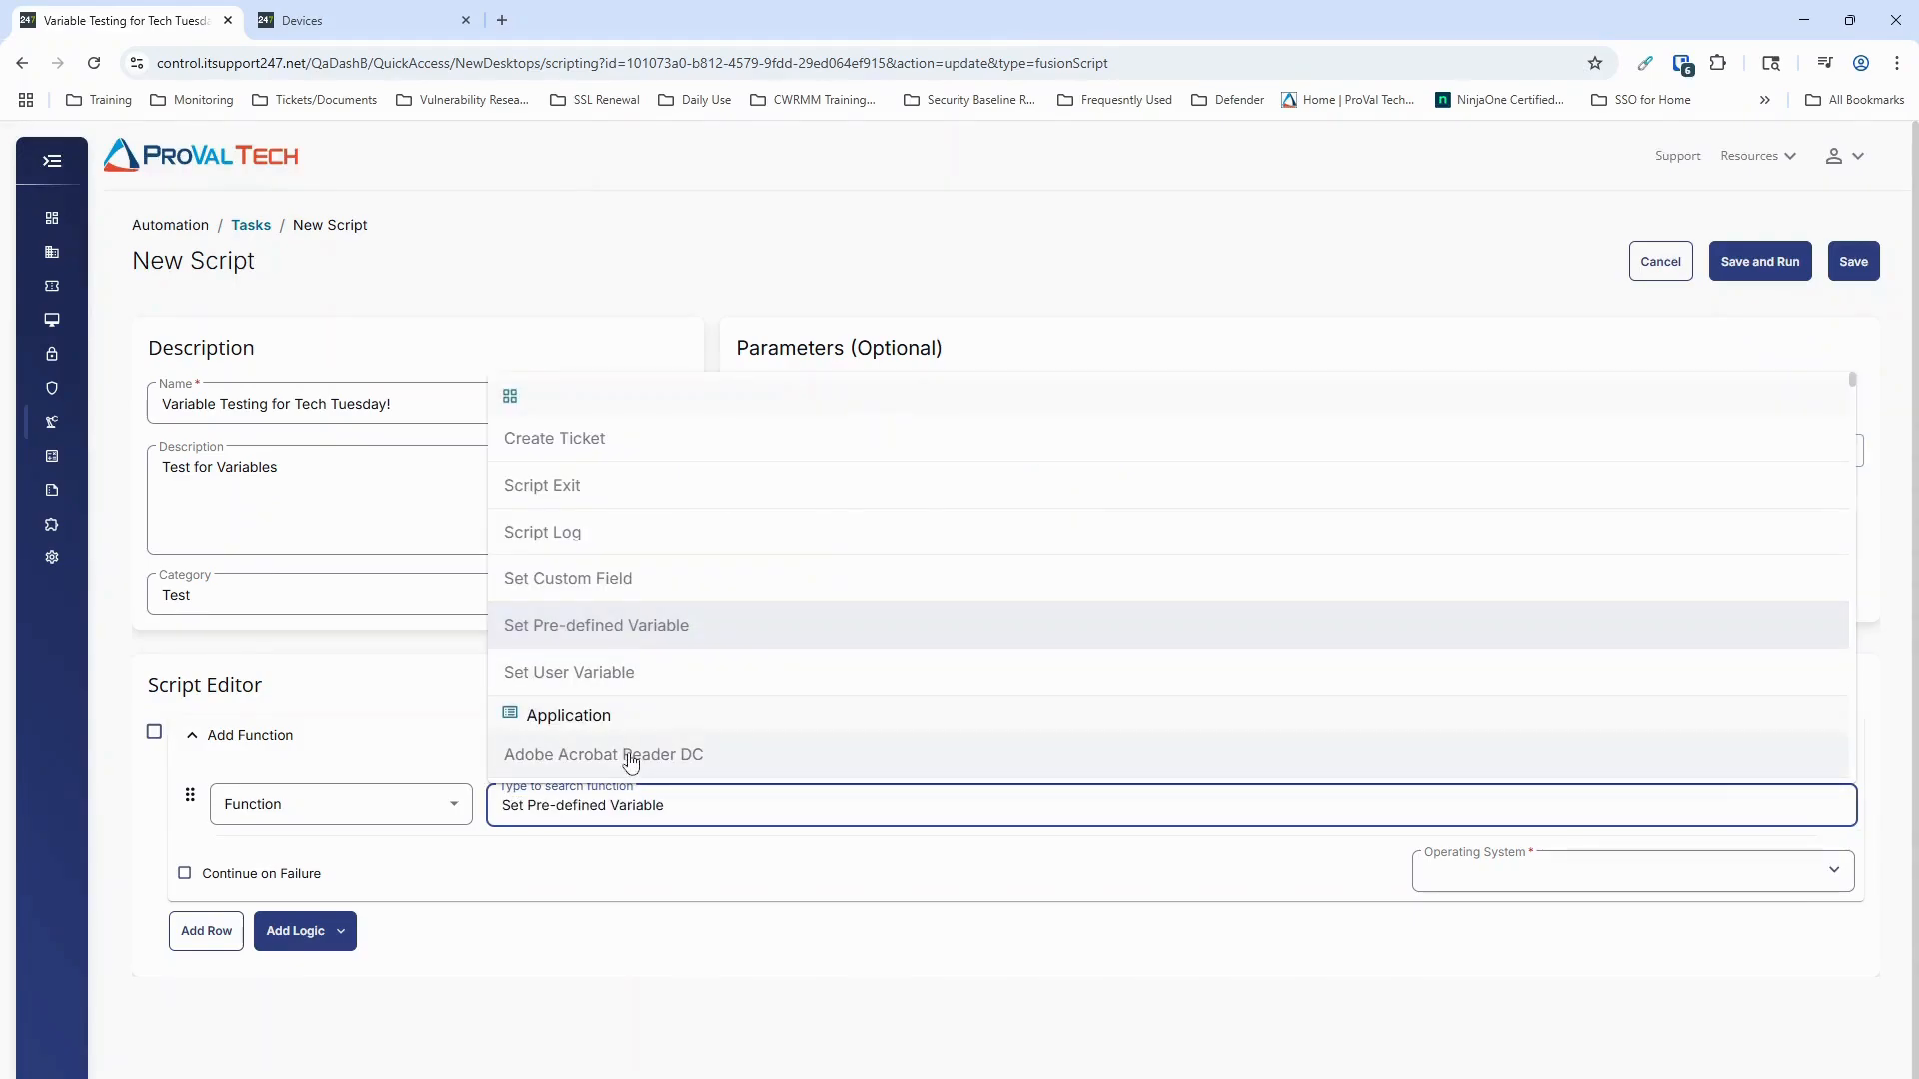
{"action": "left_click", "coordinate": [672, 683]}
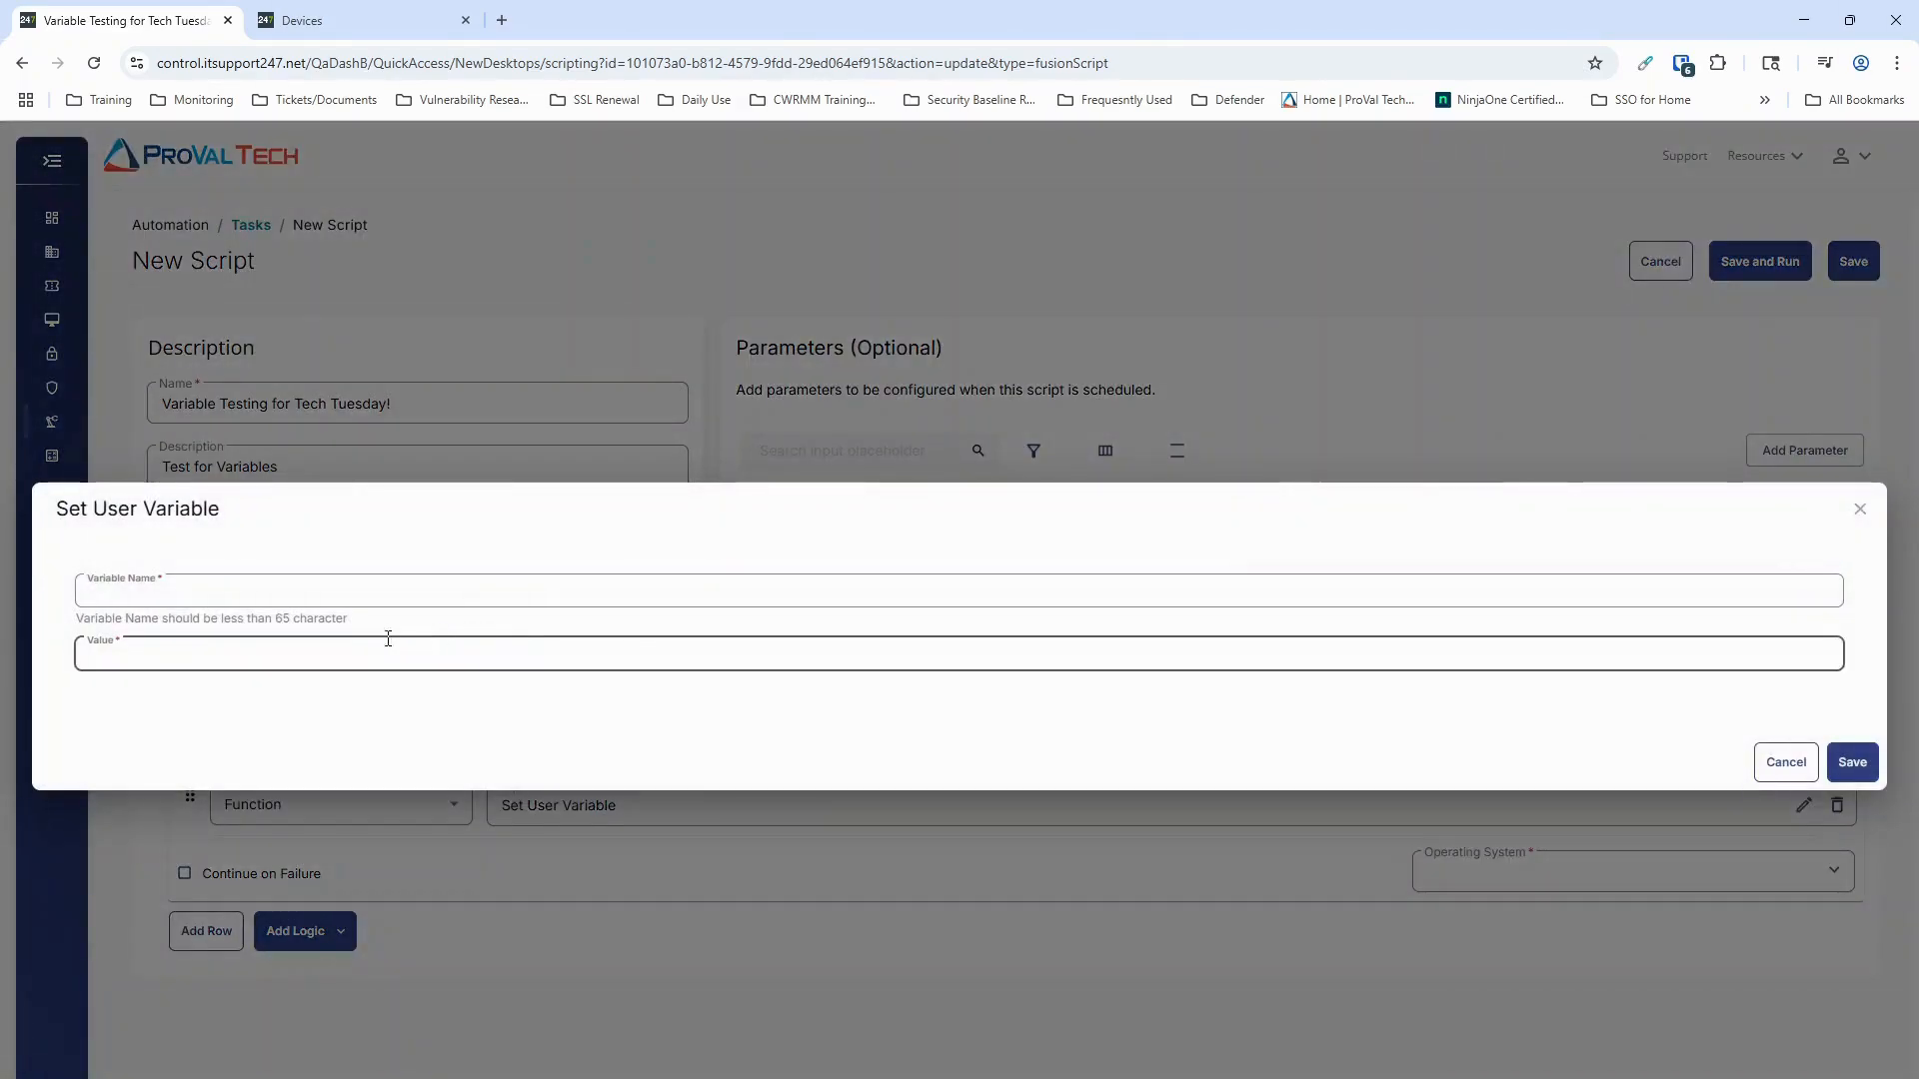
{"action": "type", "text": "TEst"}
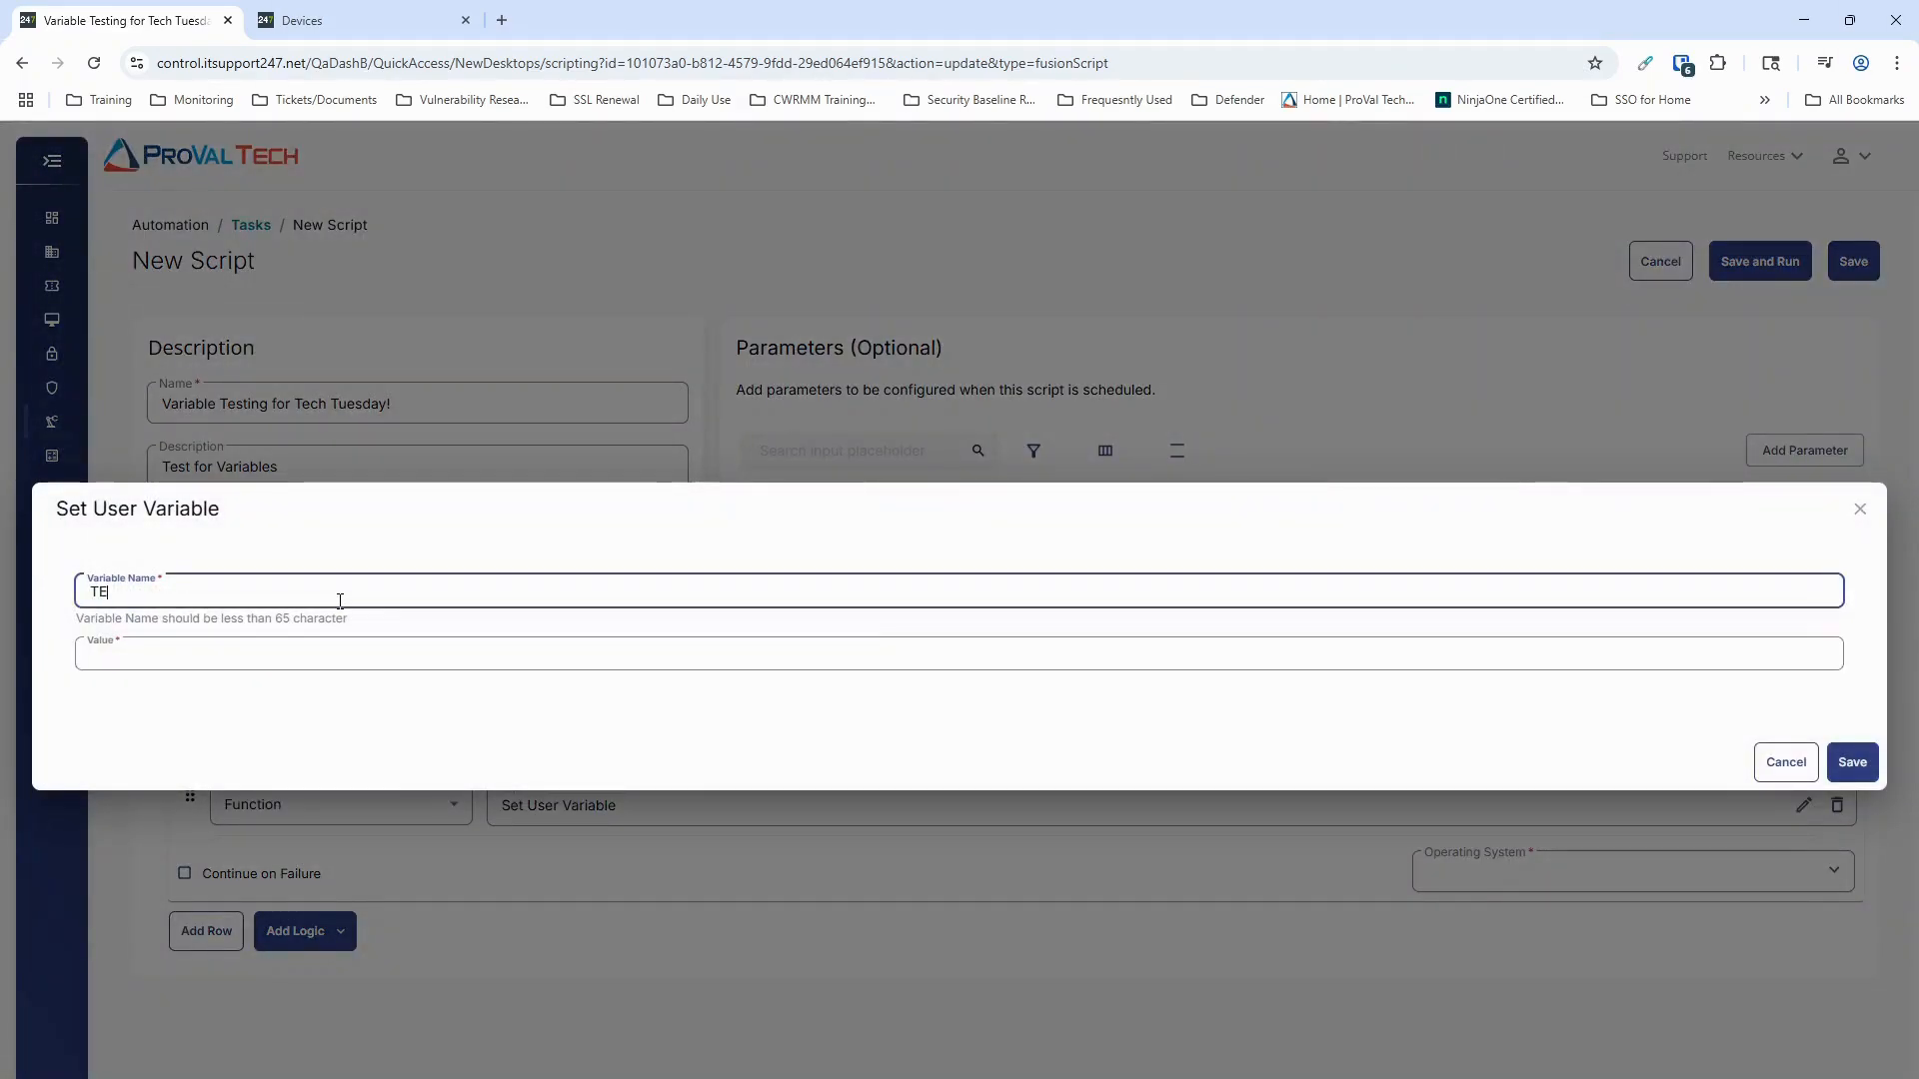
{"action": "key", "text": "BackSpace"}
{"action": "type", "text": "est"}
{"action": "left_click", "coordinate": [370, 657]}
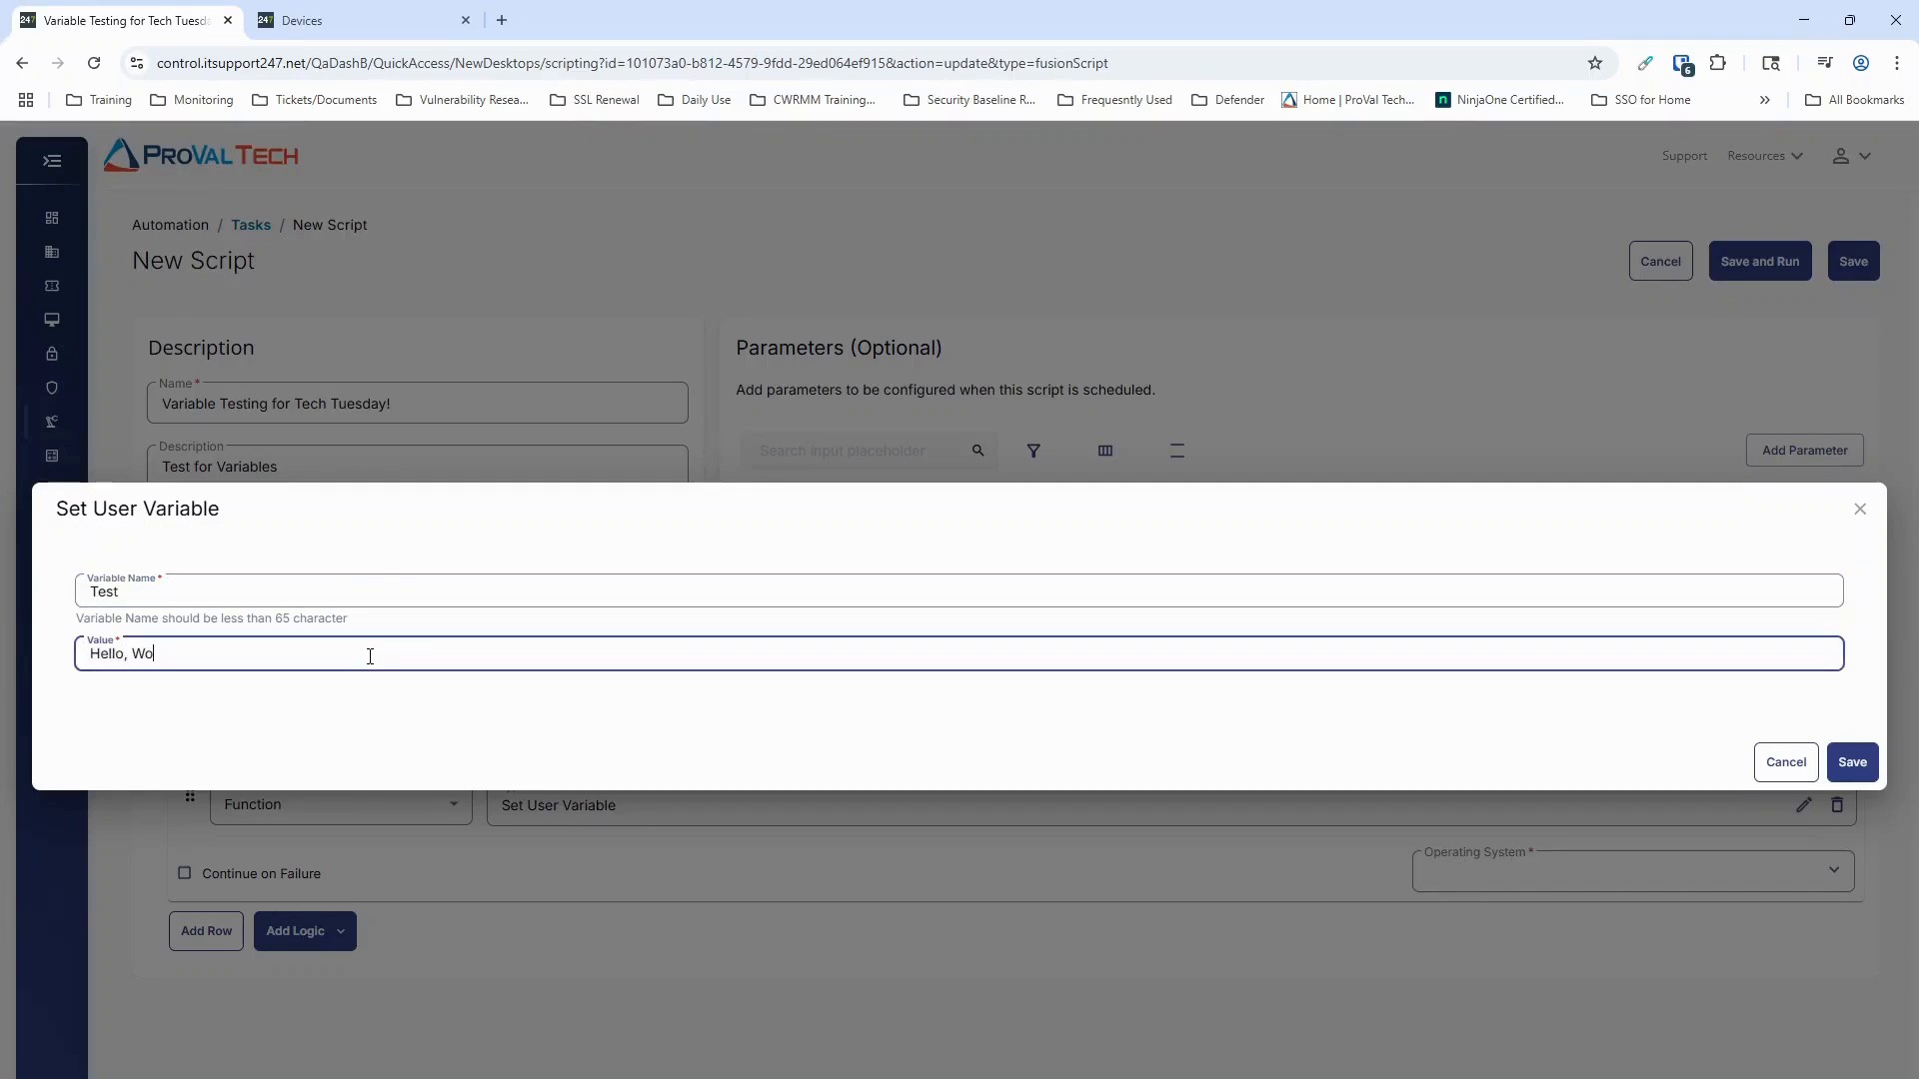
{"action": "type", "text": "Hello, World!"}
{"action": "left_click", "coordinate": [1852, 762]}
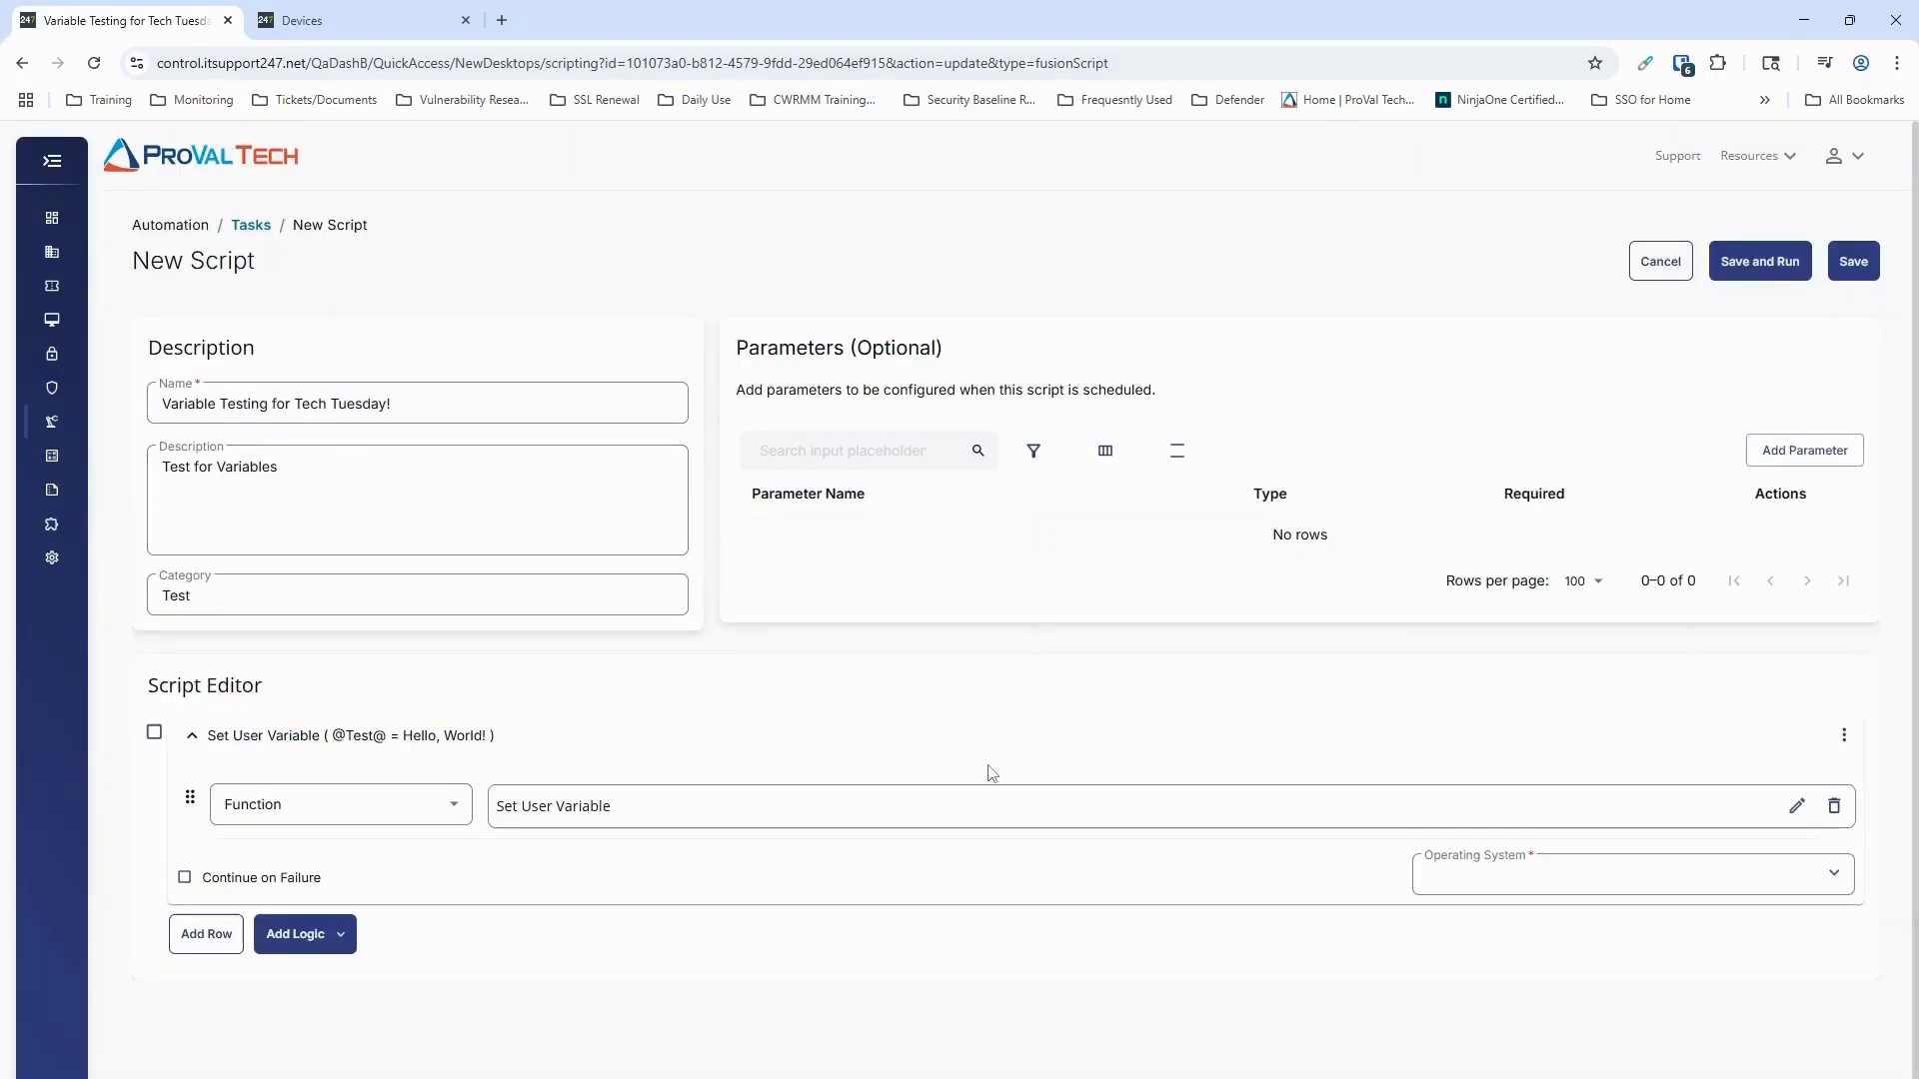
{"action": "left_click_drag", "start_coordinate": [326, 734], "coordinate": [495, 753]}
{"action": "left_click", "coordinate": [690, 745]}
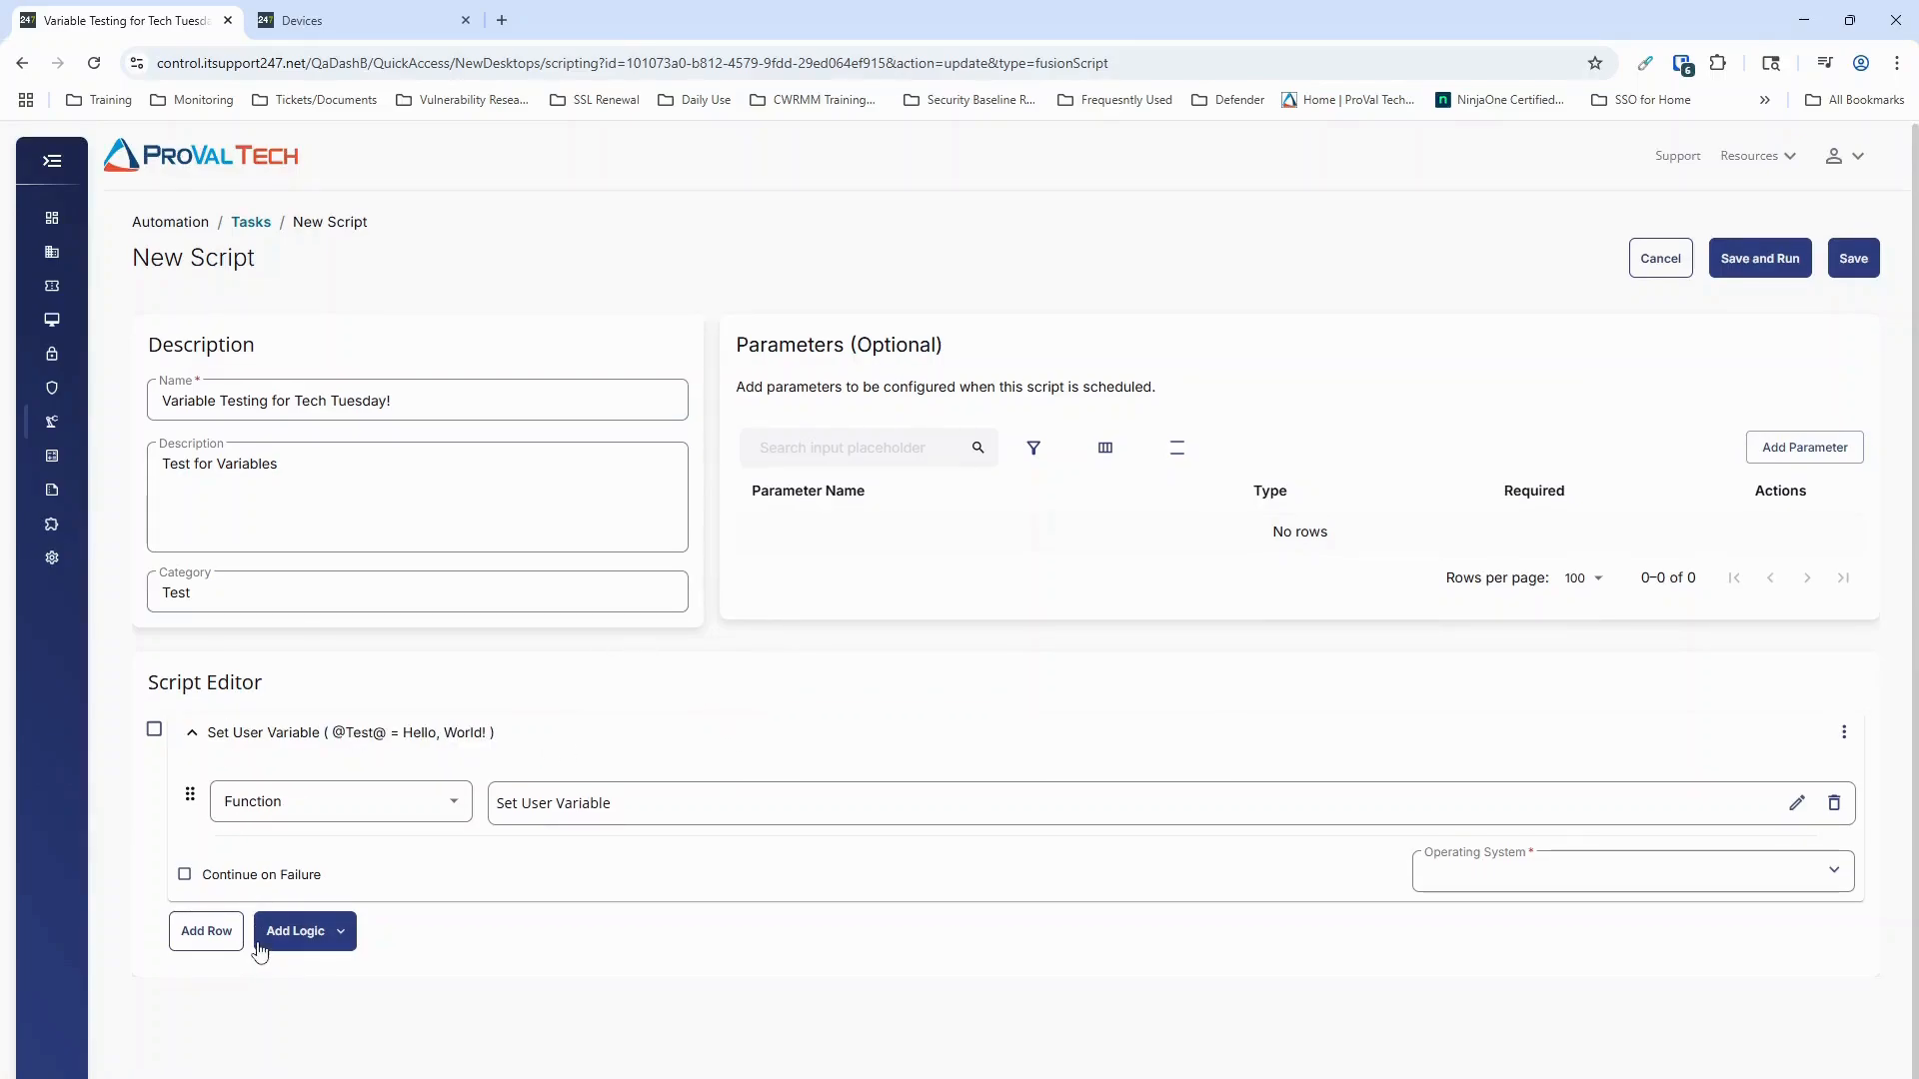
Step: Add a second row to the script and assign it the PowerShell script function
{"action": "left_click", "coordinate": [188, 937]}
{"action": "scroll", "coordinate": [804, 835], "scroll_direction": "down", "scroll_amount": 1}
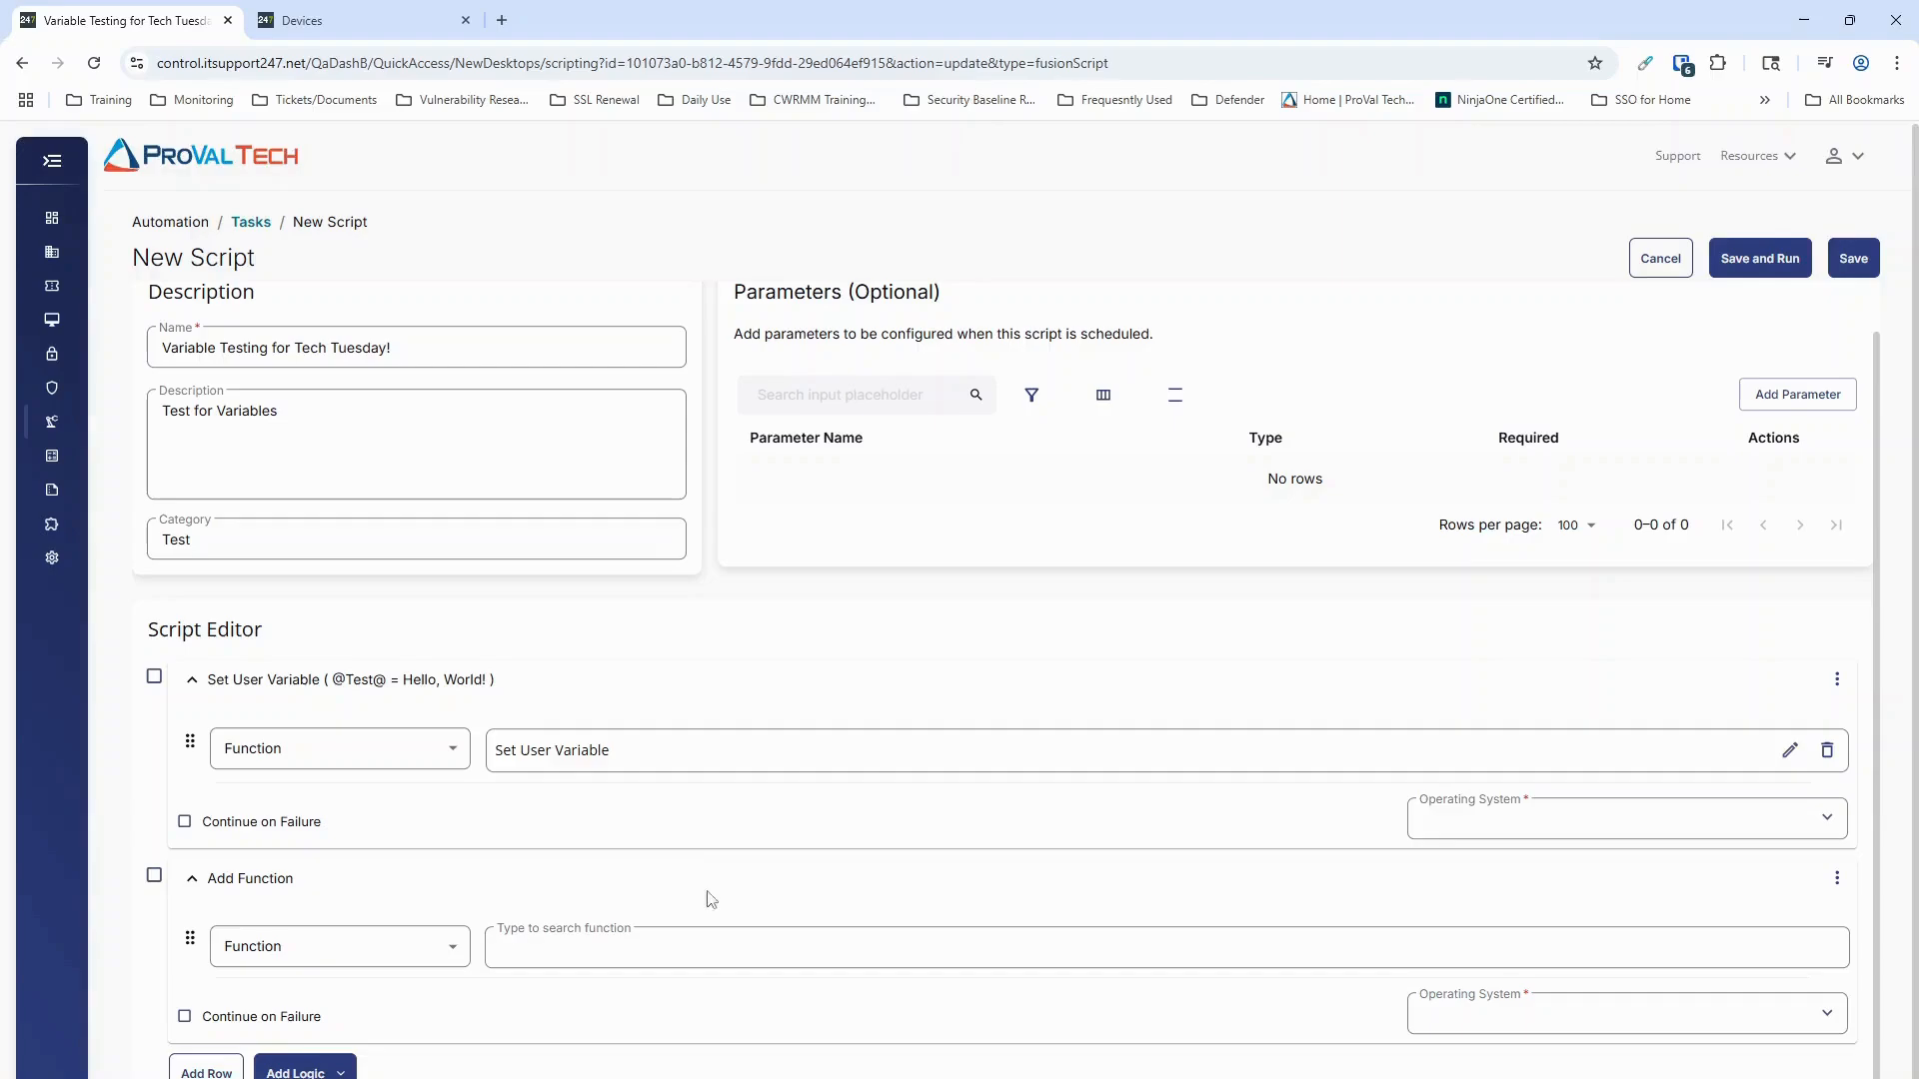
{"action": "left_click", "coordinate": [709, 949]}
{"action": "type", "text": "powershe"}
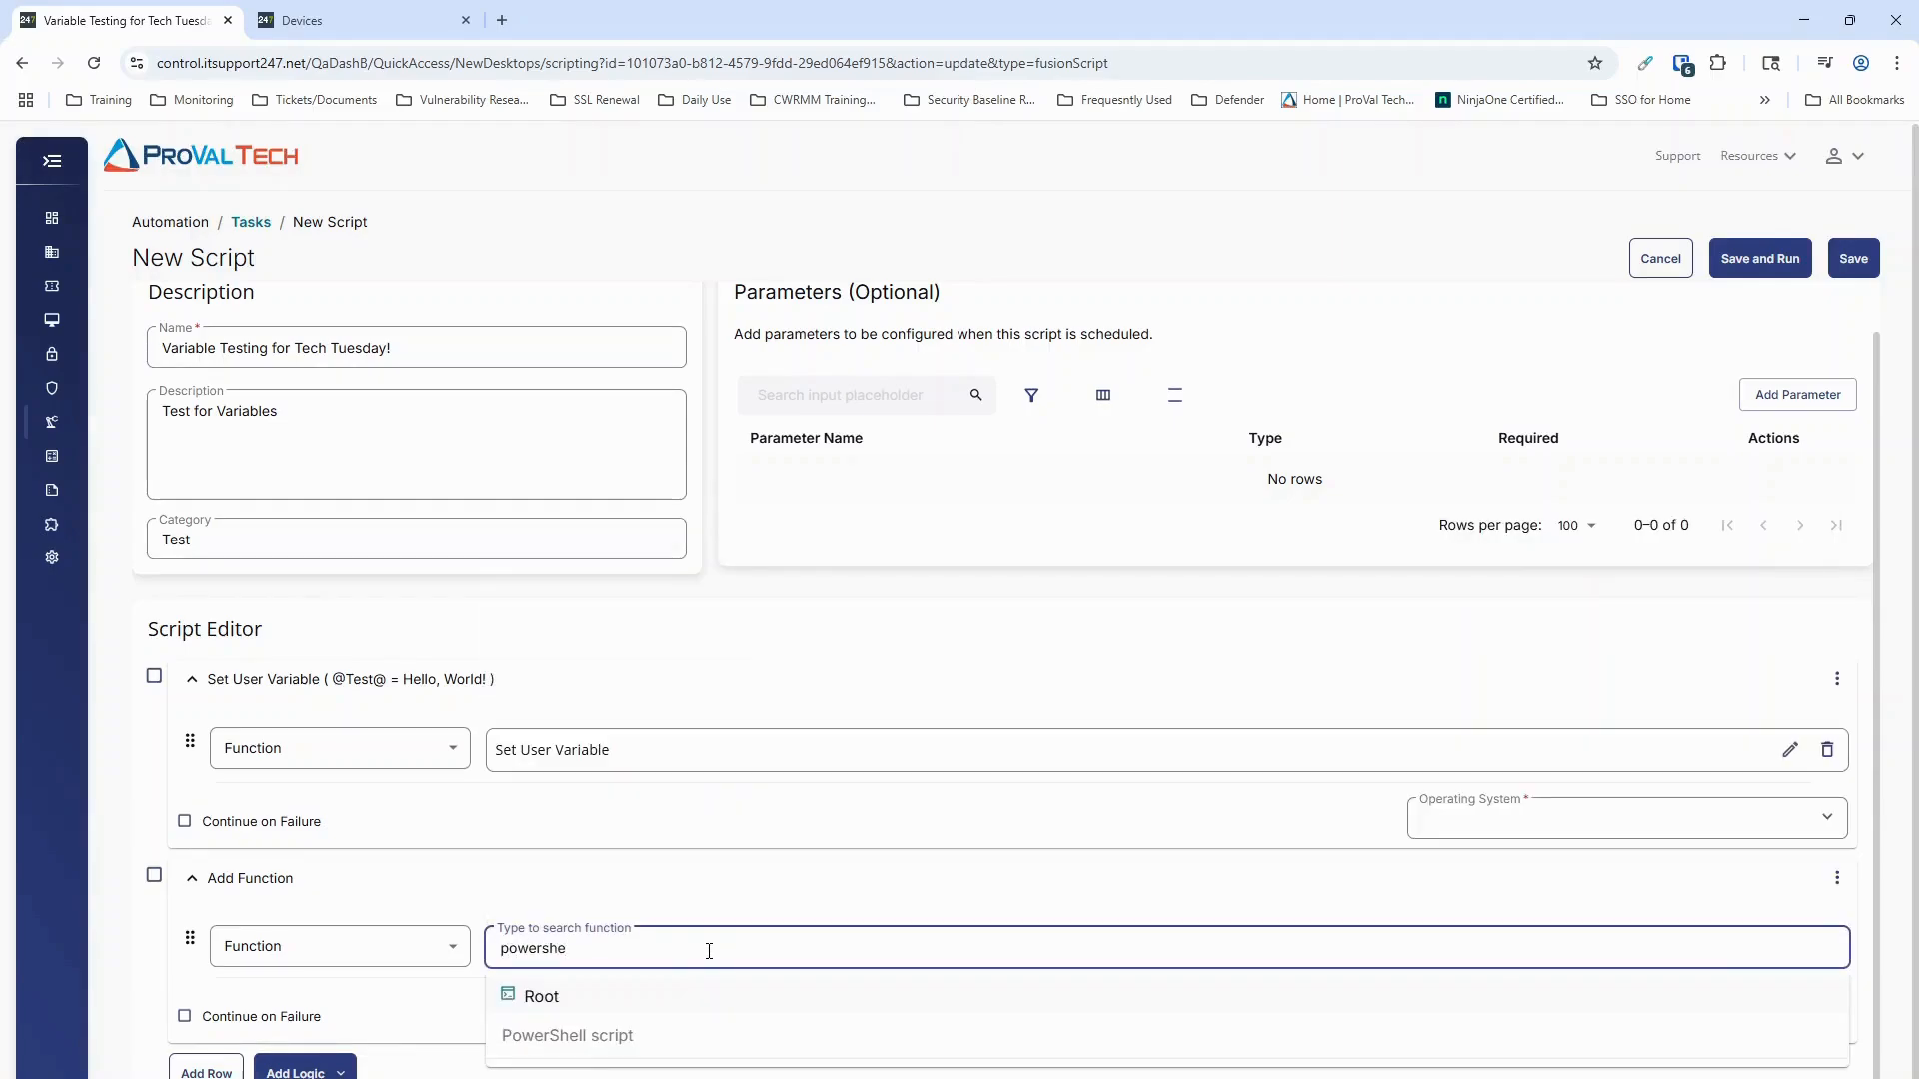
{"action": "left_click", "coordinate": [686, 1033]}
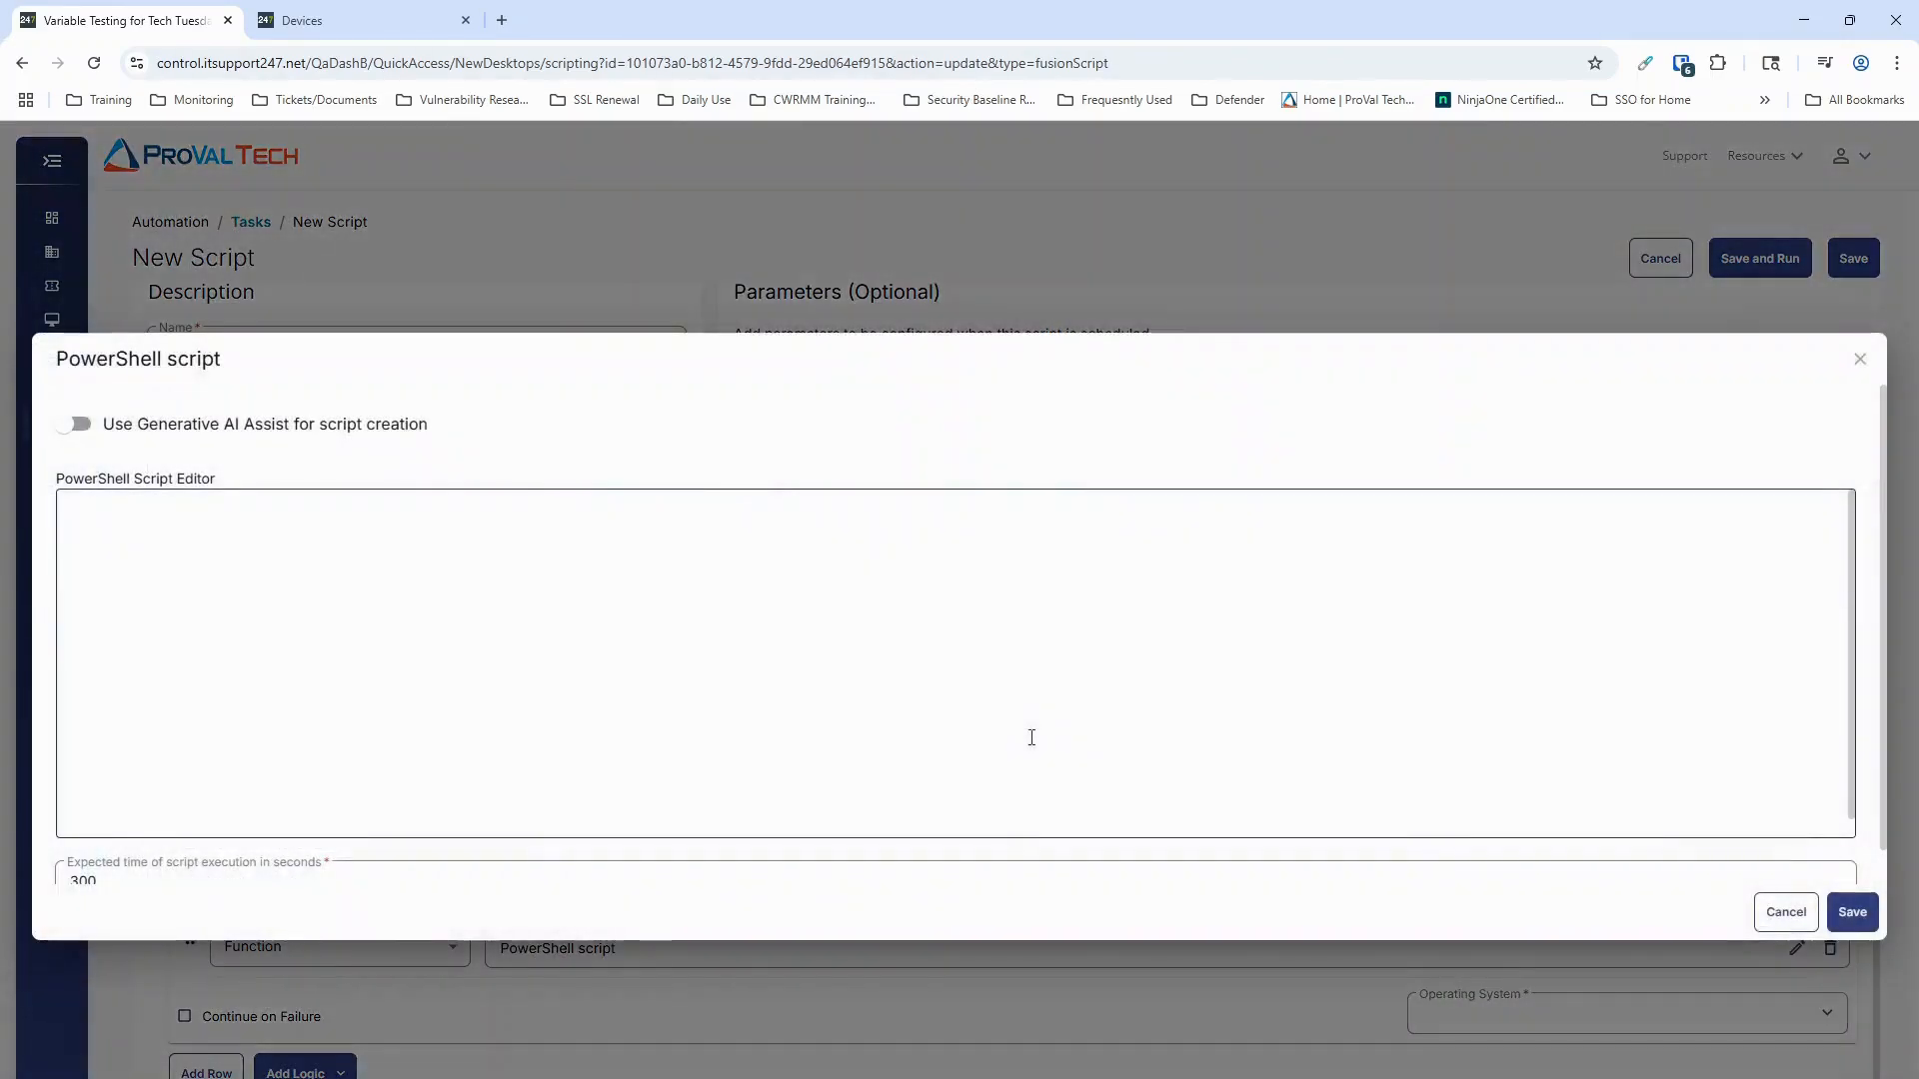
{"action": "left_click", "coordinate": [197, 552]}
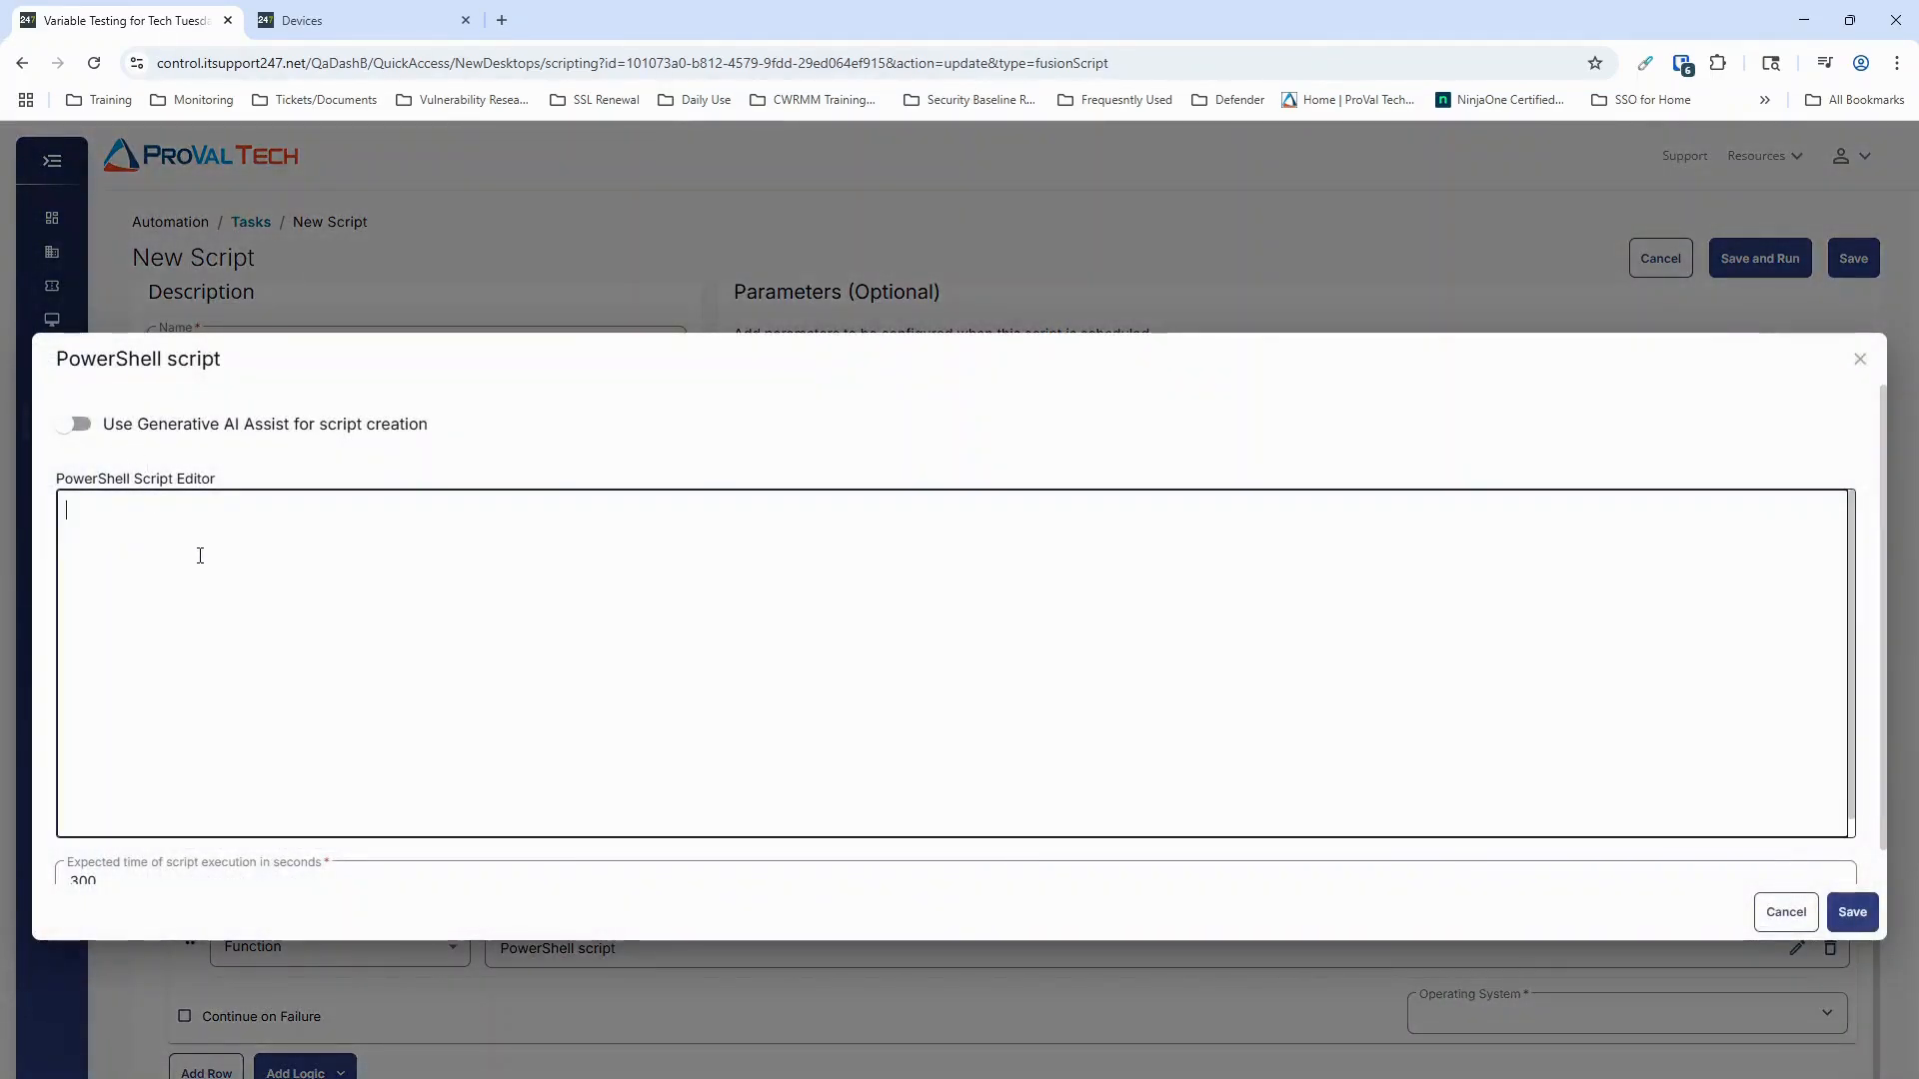
{"action": "type", "text": "Writ"}
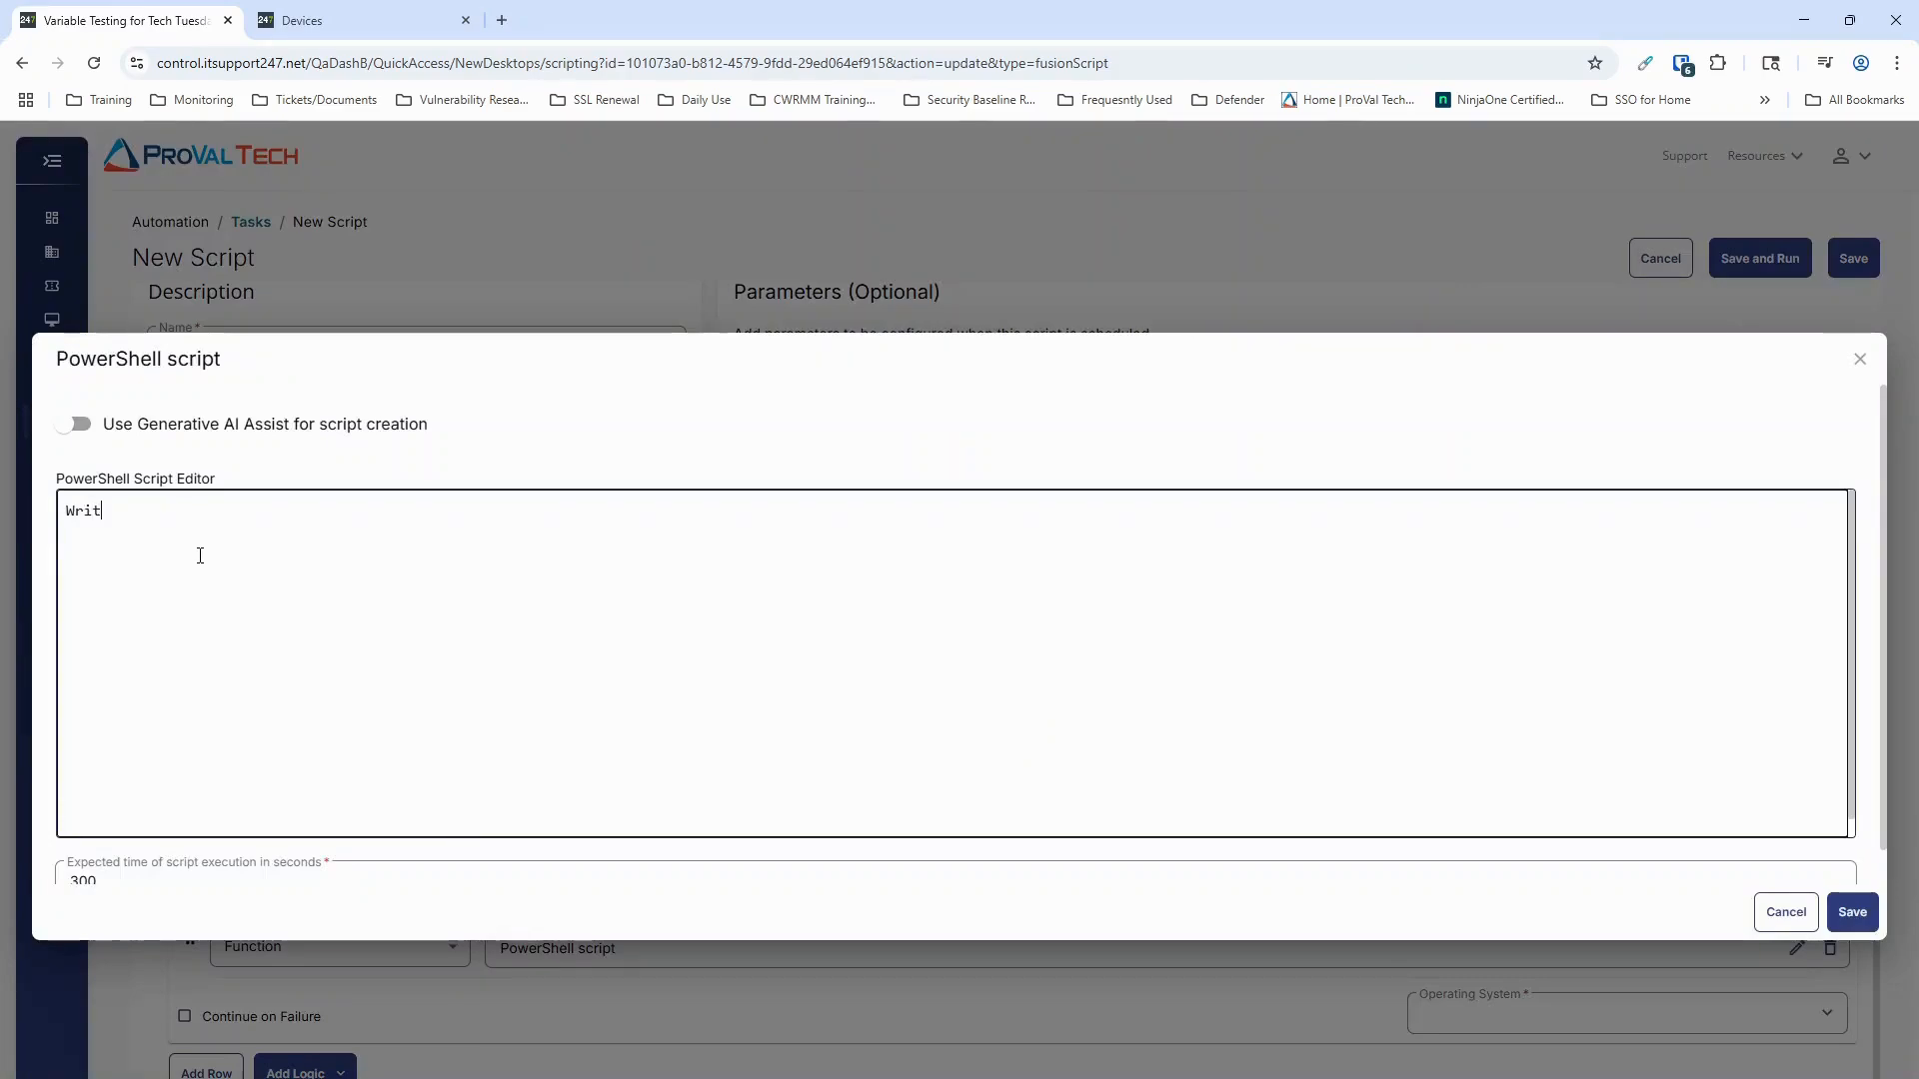
{"action": "type", "text": "e-Host "}
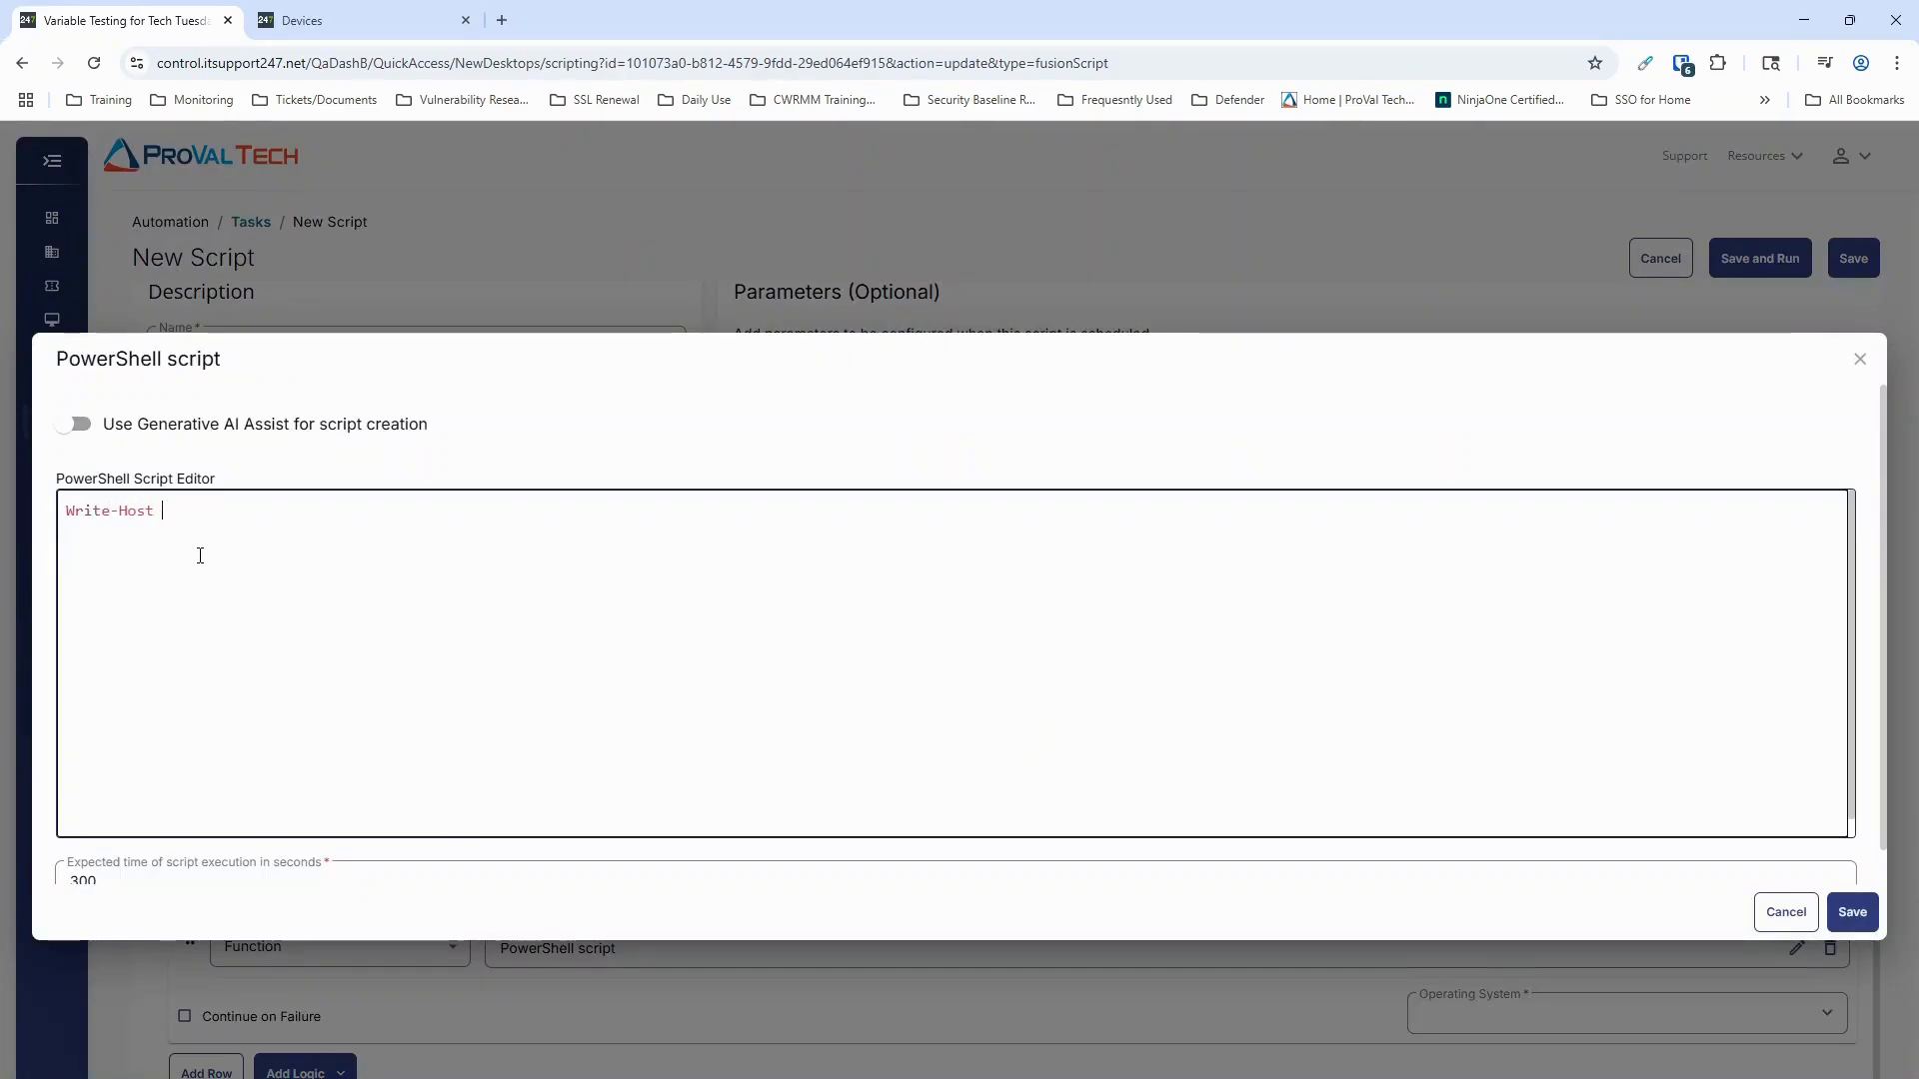
{"action": "type", "text": "\"@Test"}
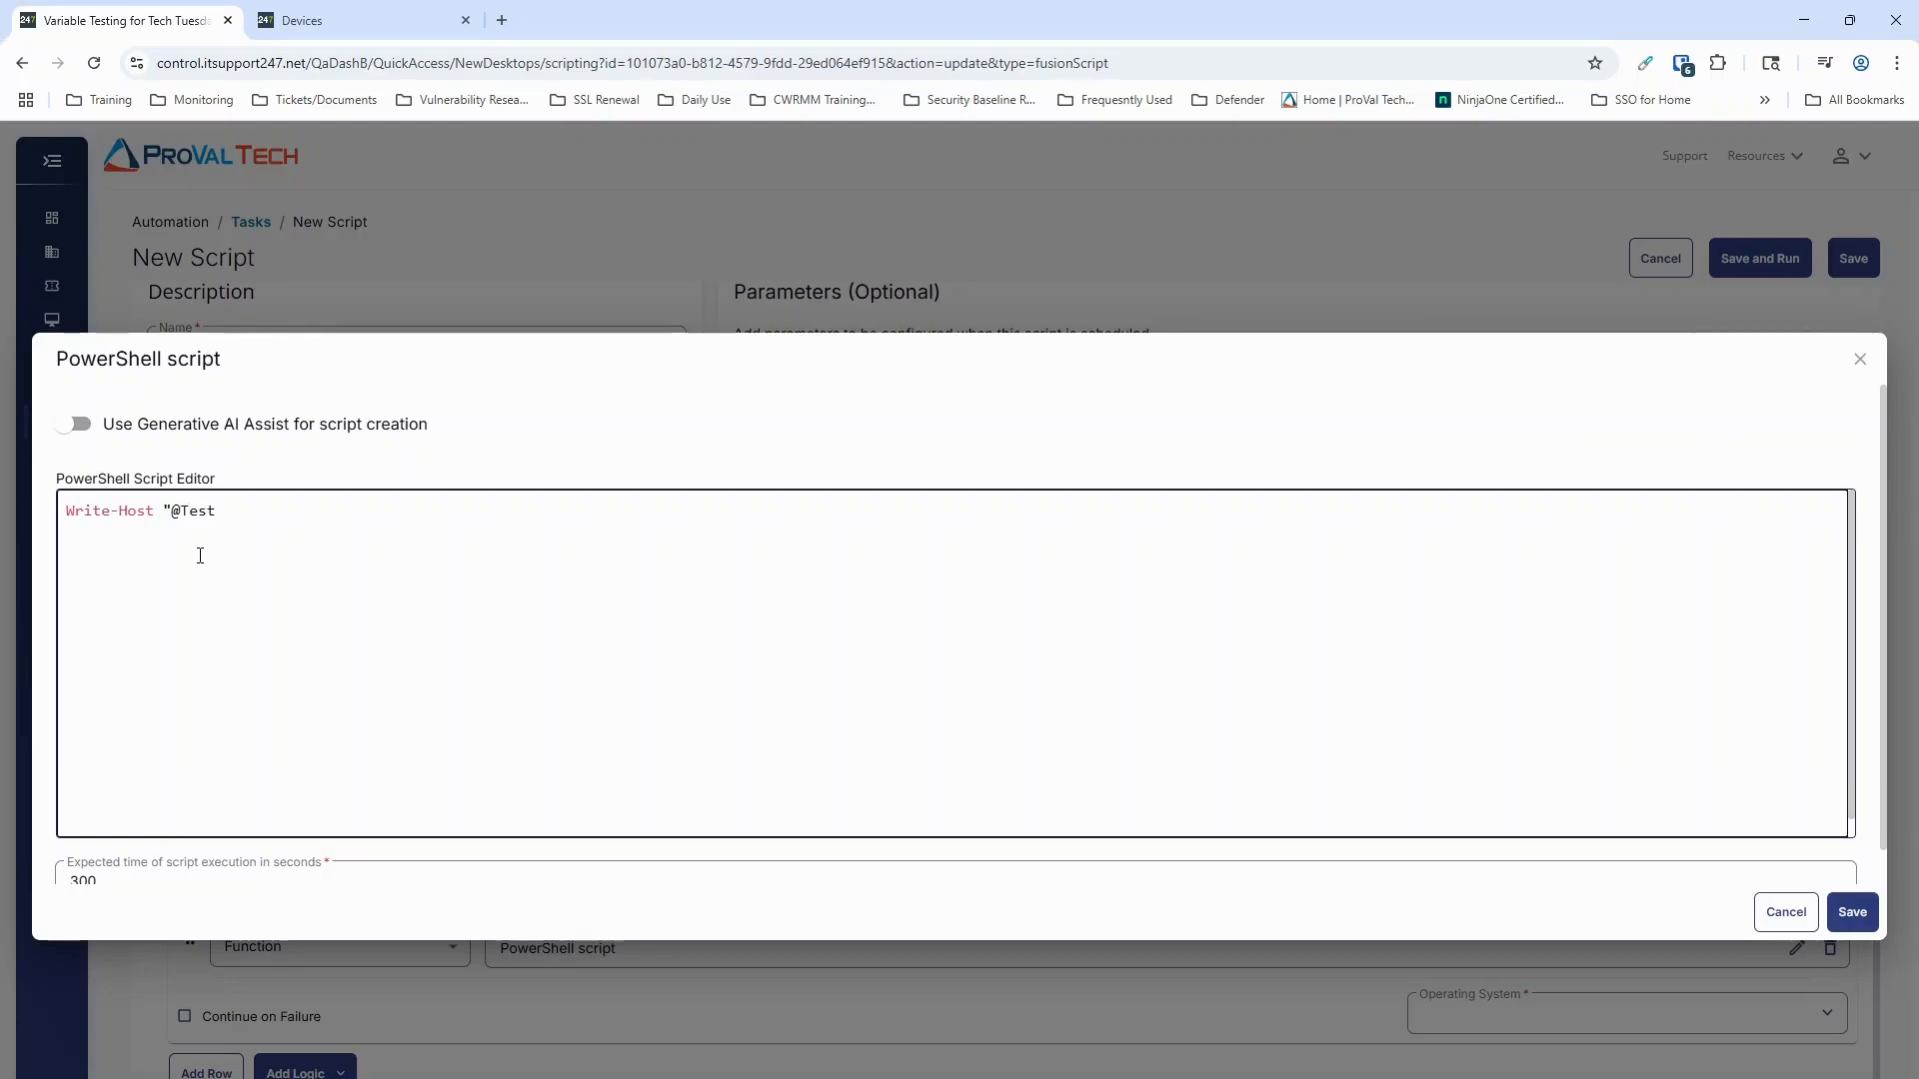
{"action": "type", "text": "@\""}
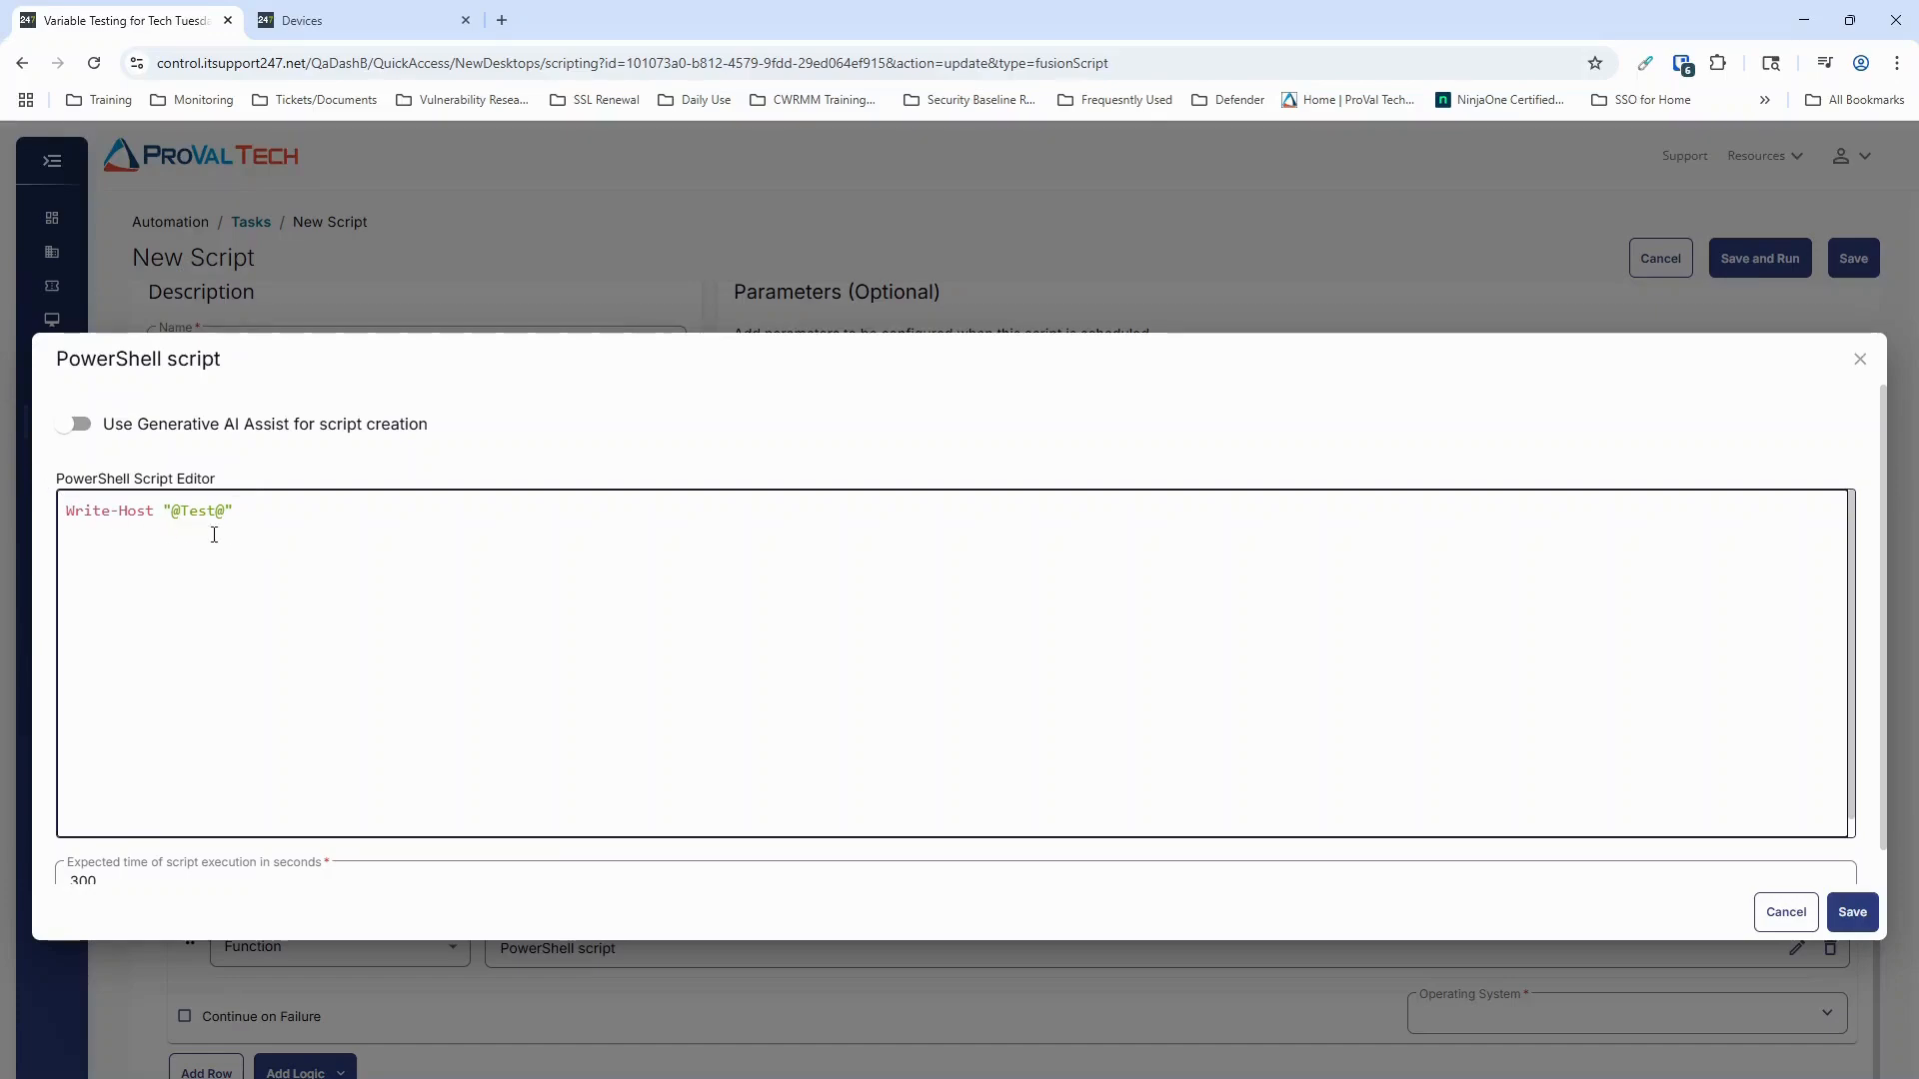
{"action": "left_click", "coordinate": [1851, 912]}
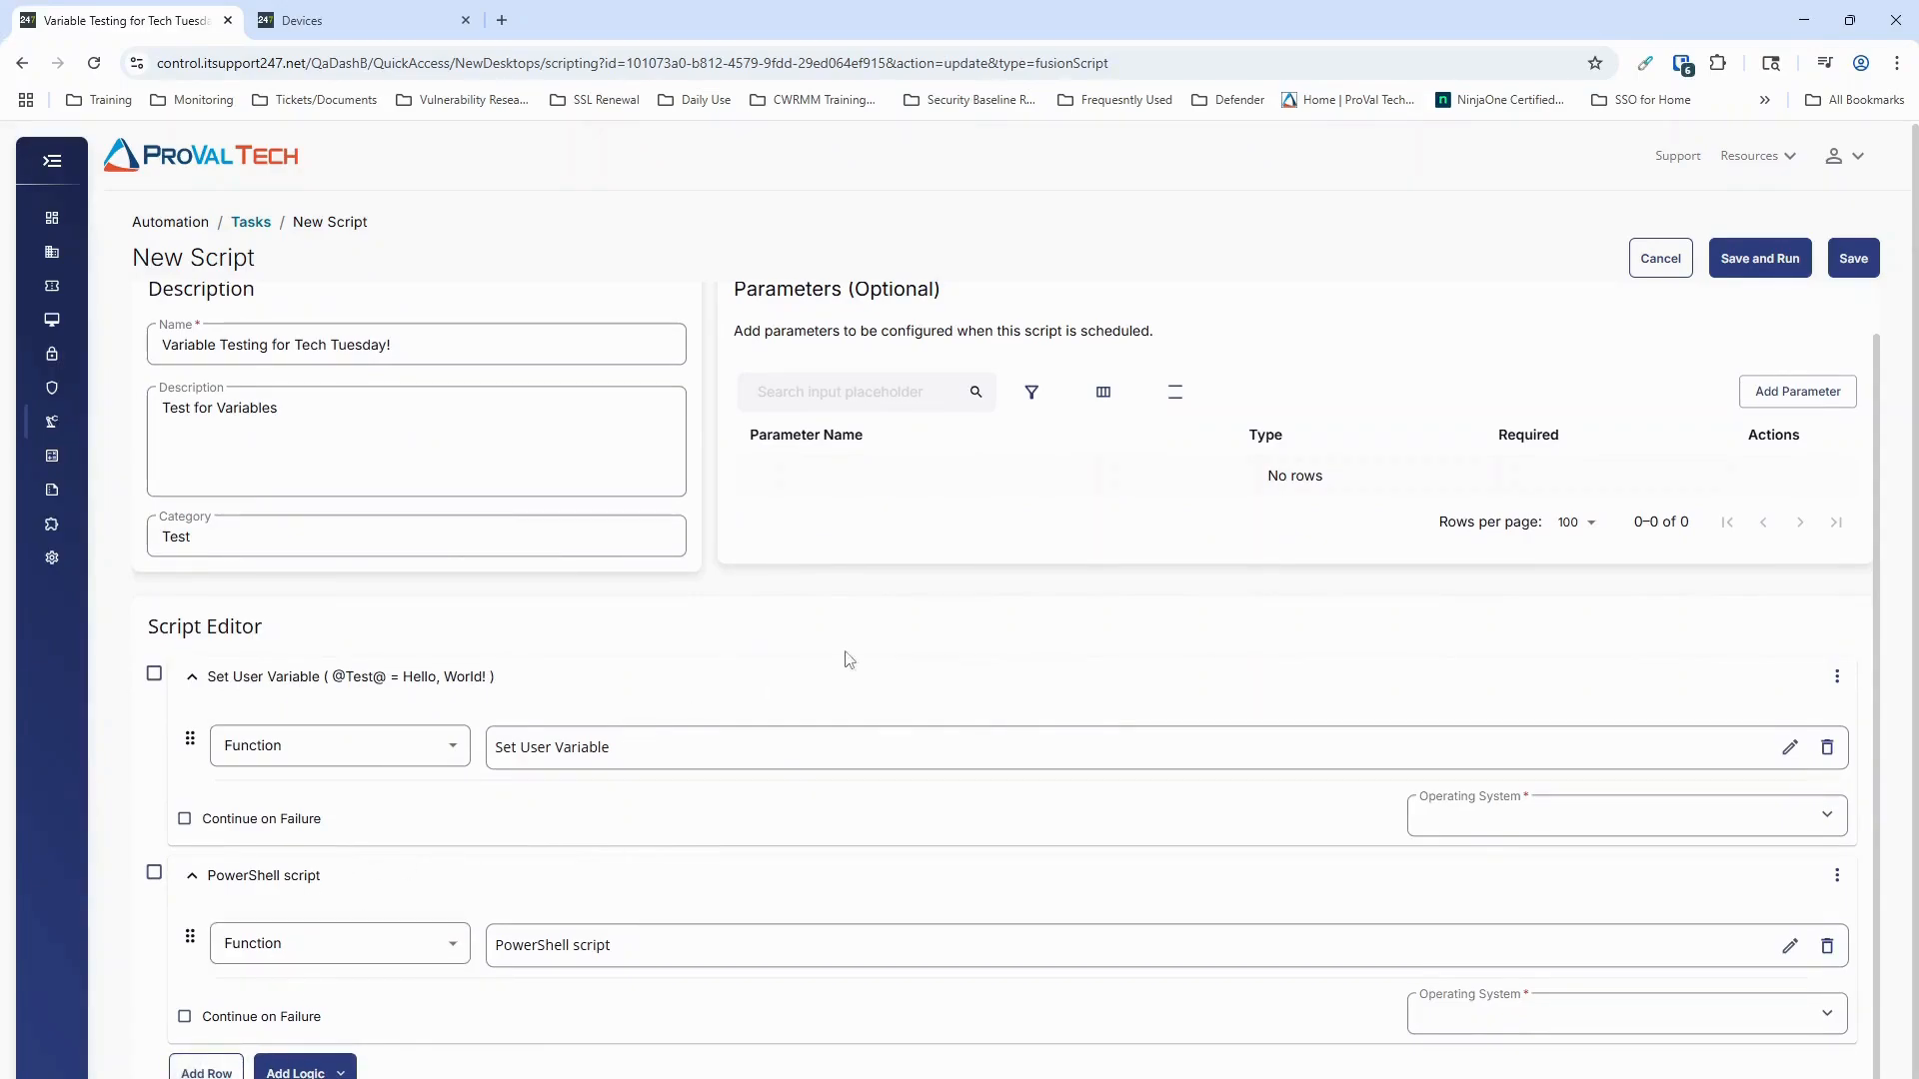
Step: Add a third row with the Script Log function and save %output% as its log message
{"action": "left_click", "coordinate": [206, 1073]}
{"action": "scroll", "coordinate": [699, 790], "scroll_direction": "down", "scroll_amount": 2}
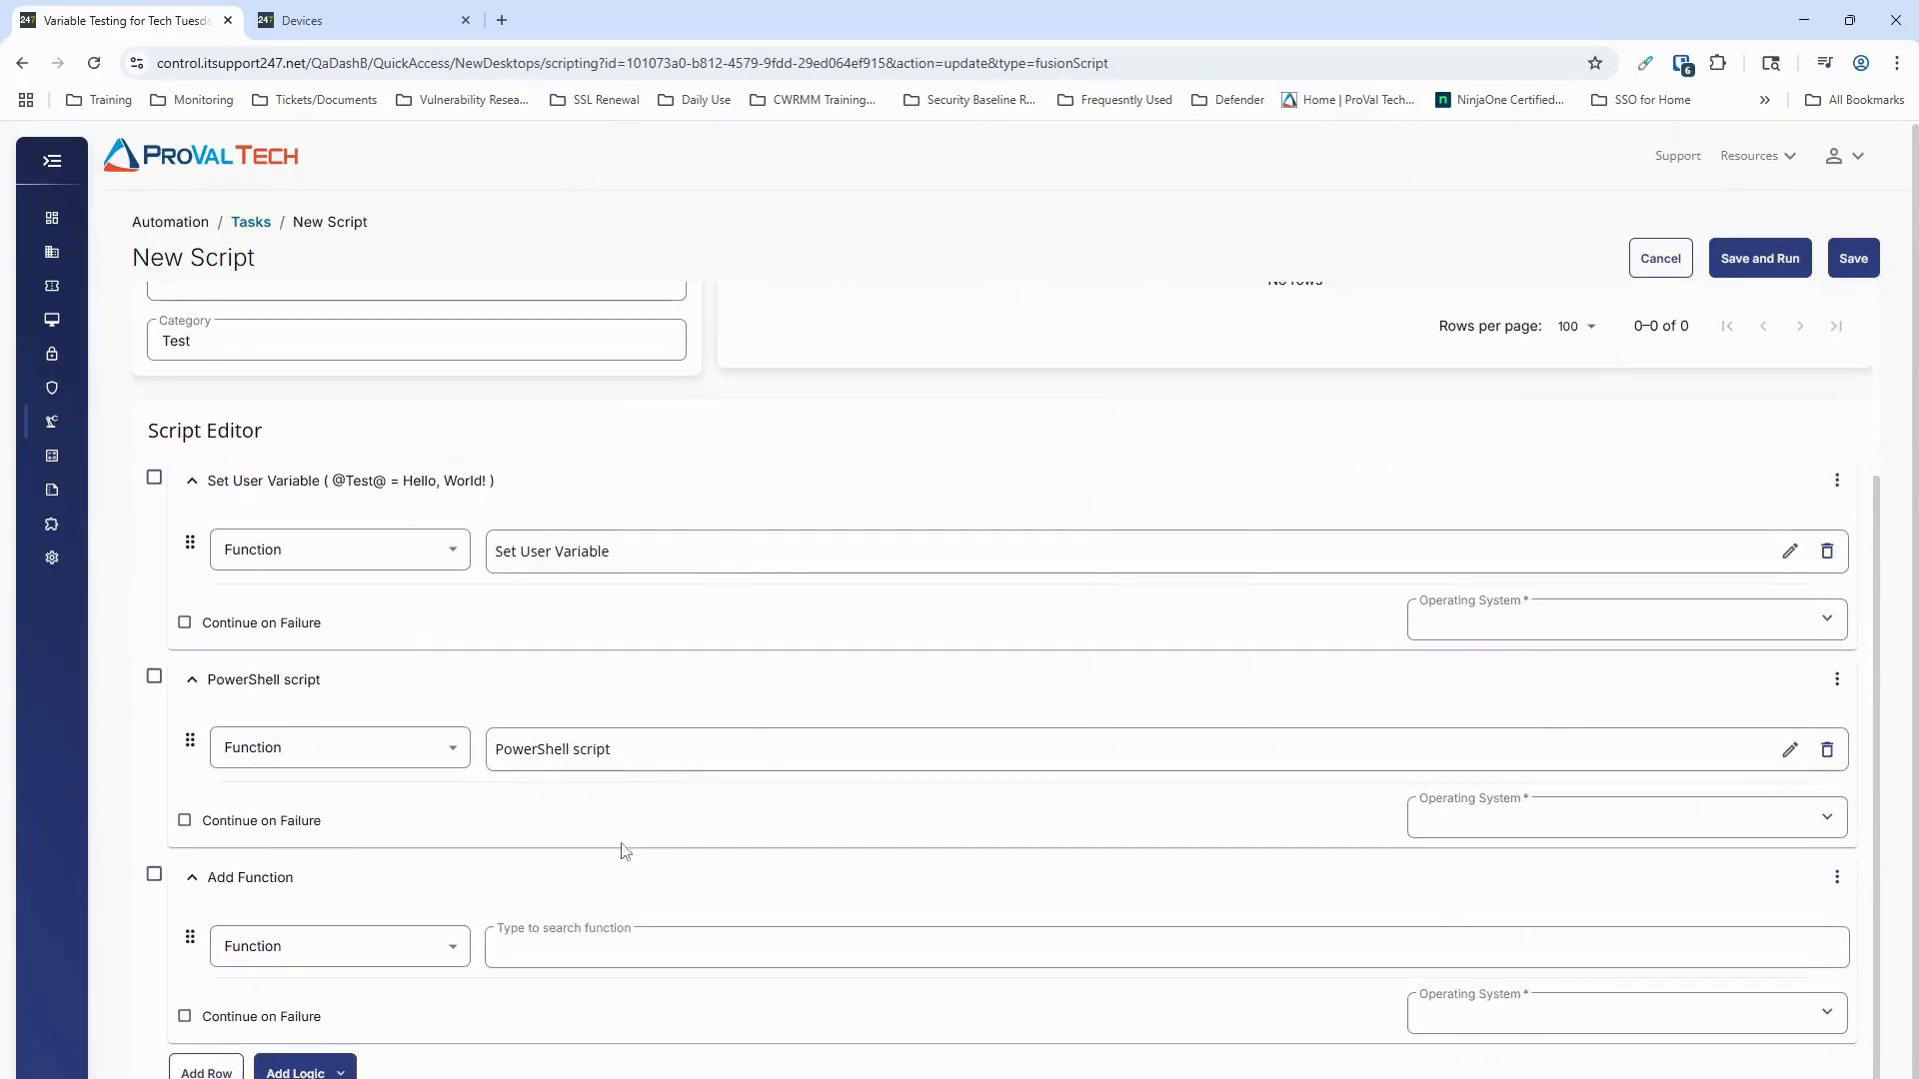
{"action": "left_click", "coordinate": [569, 949]}
{"action": "type", "text": "script"}
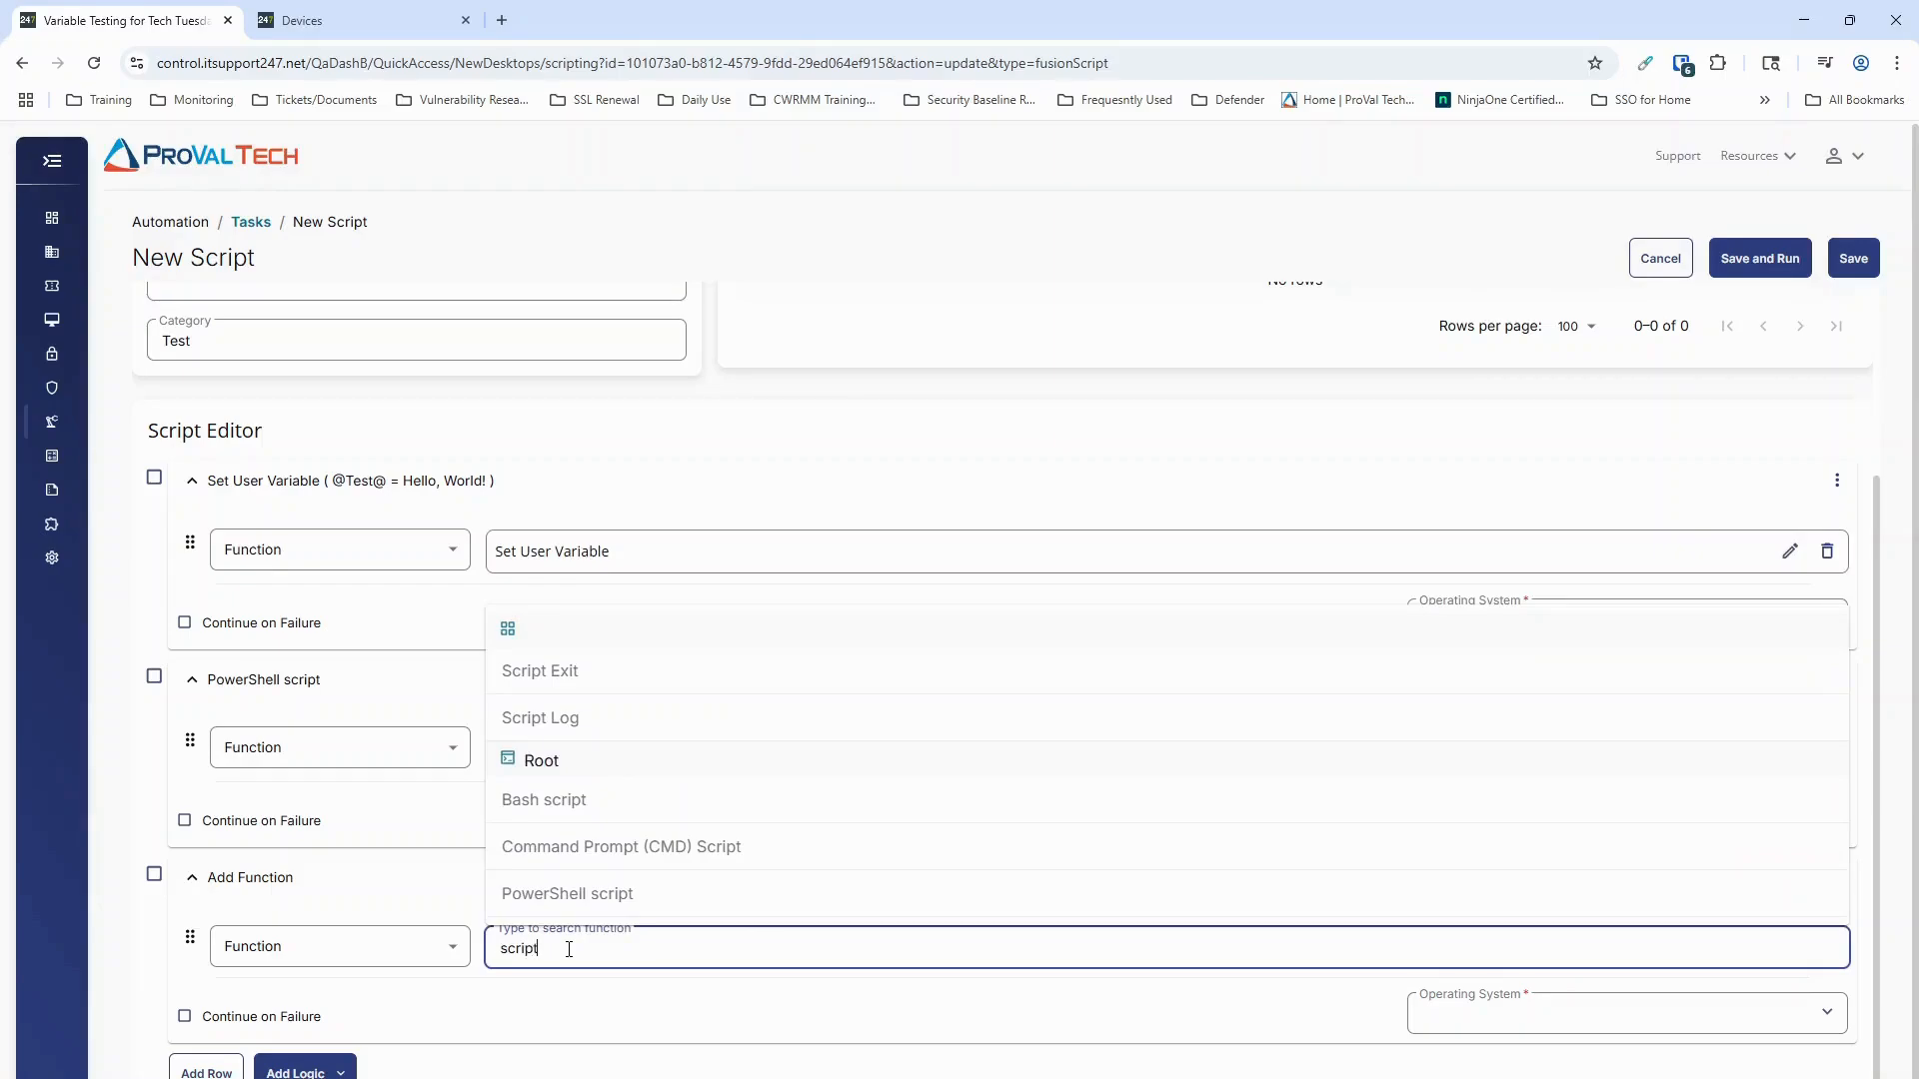
{"action": "left_click", "coordinate": [545, 719]}
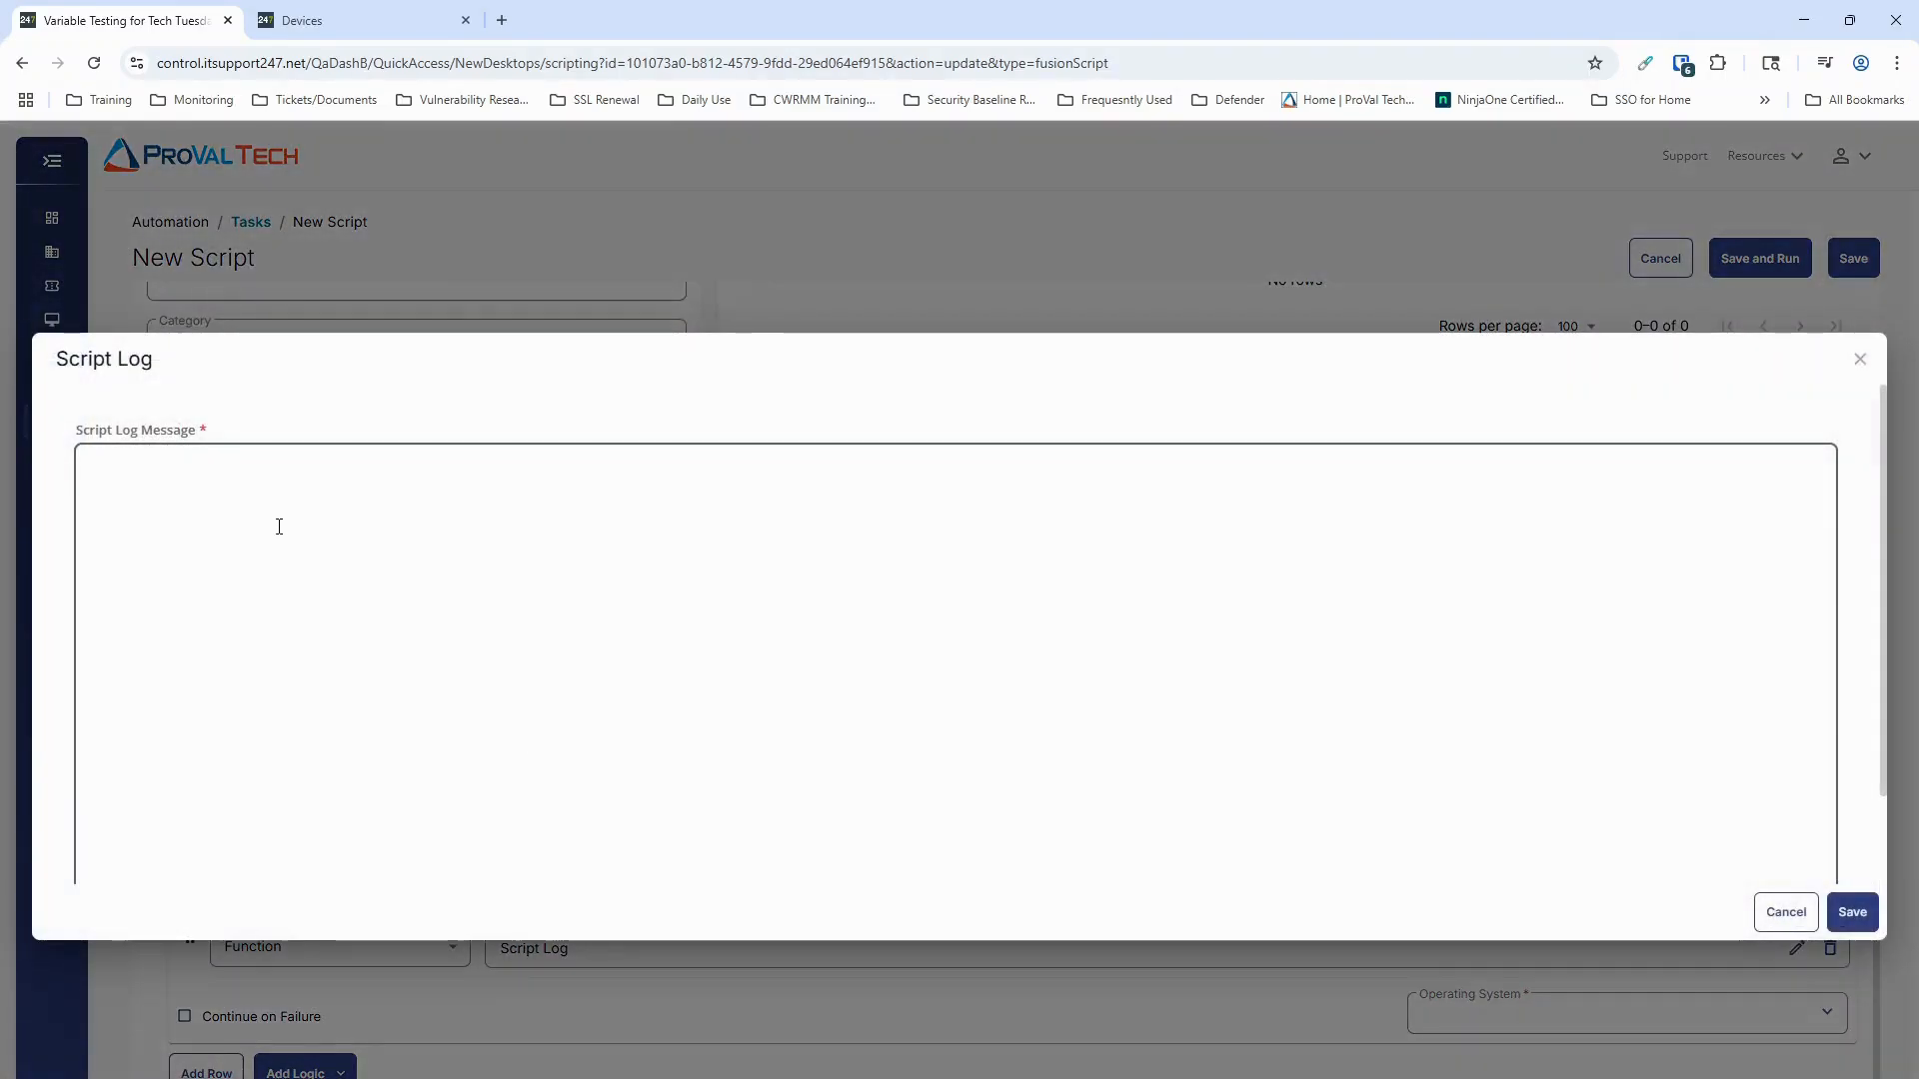
{"action": "left_click", "coordinate": [278, 527]}
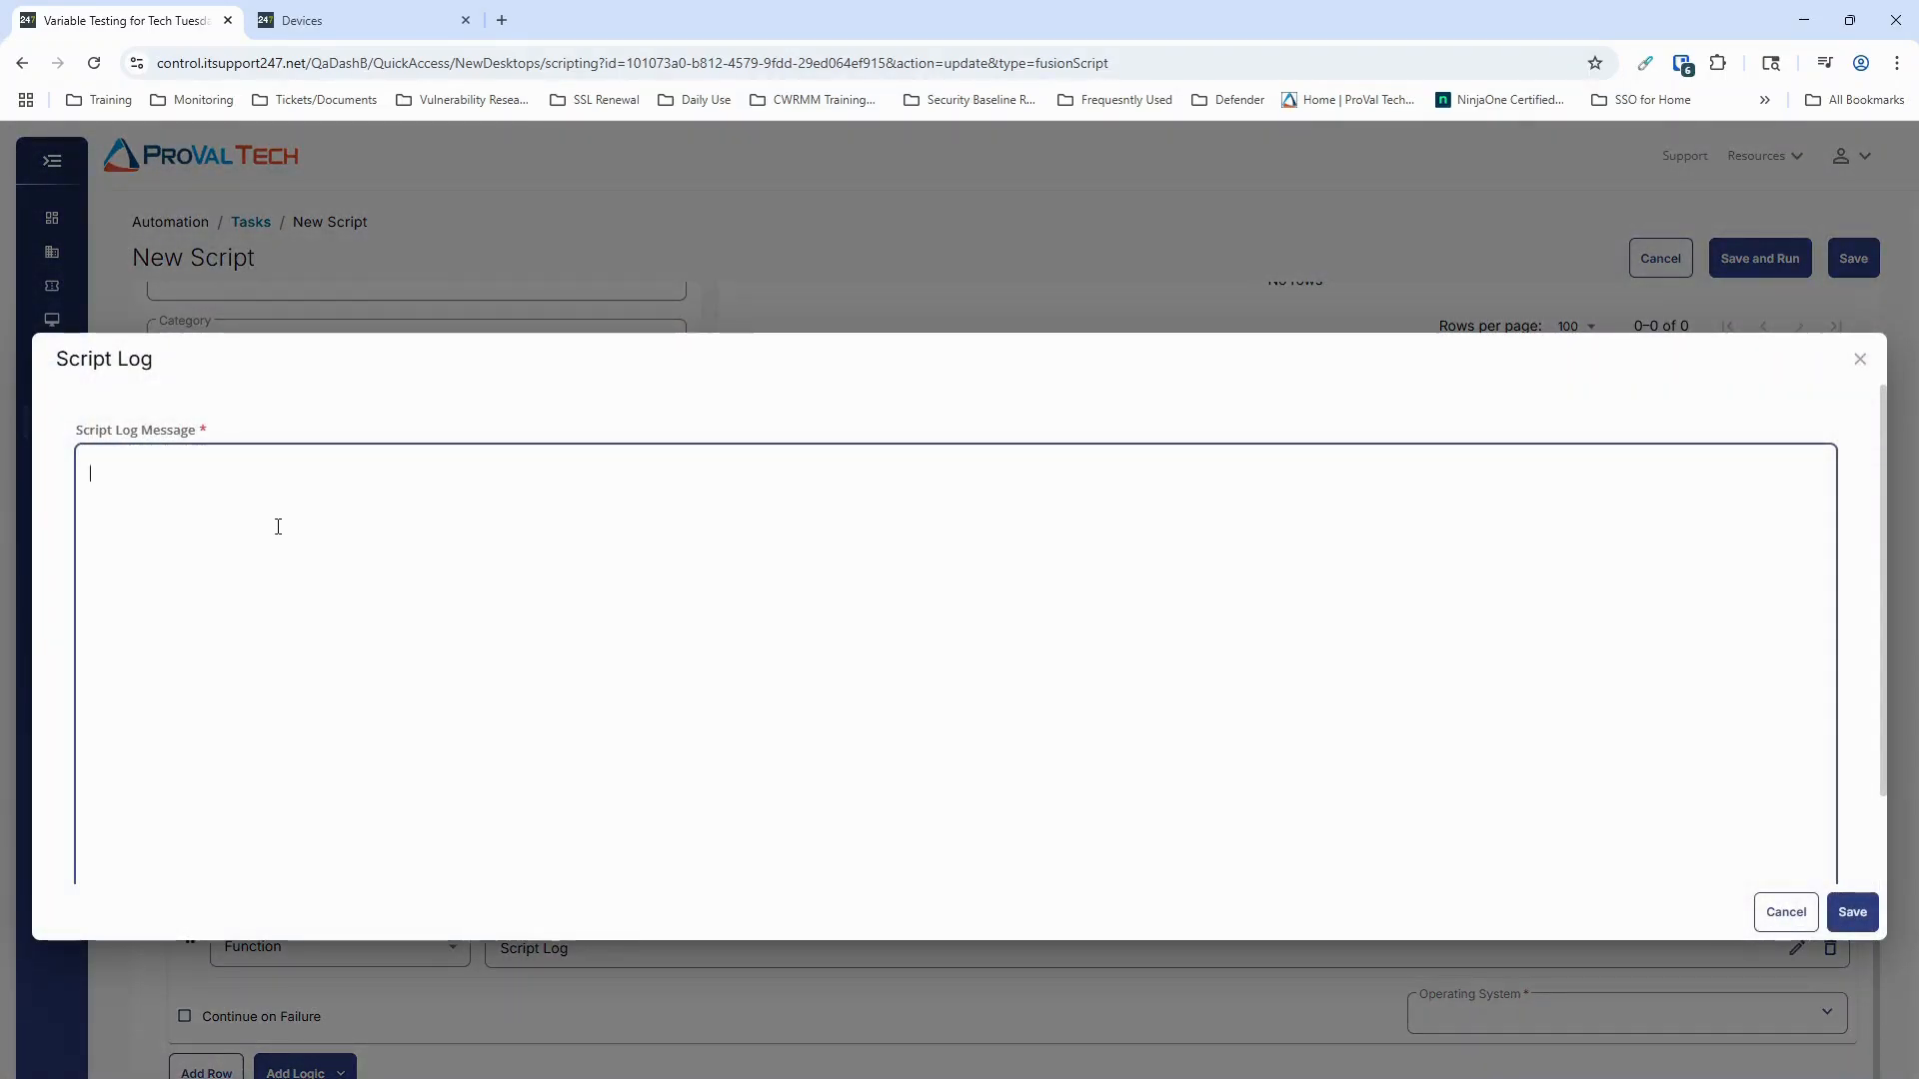
{"action": "type", "text": "%output%"}
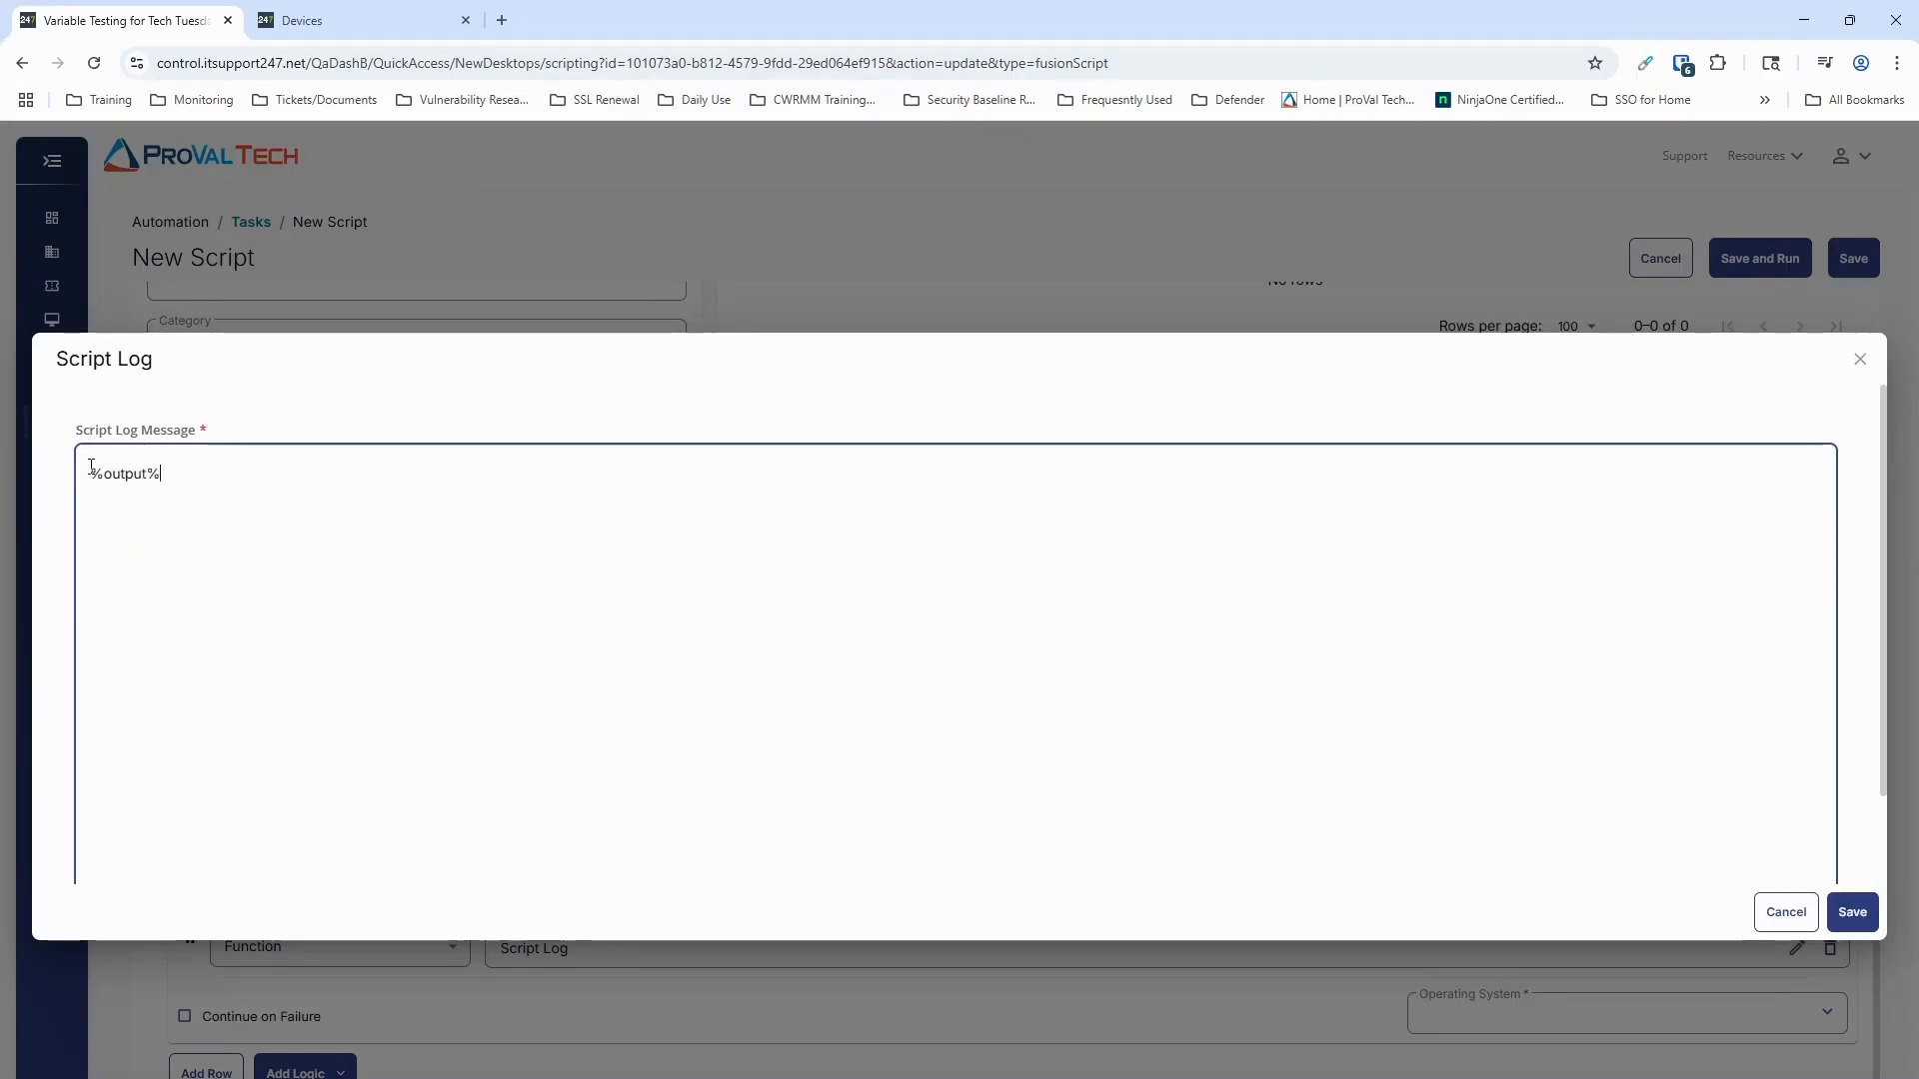
{"action": "left_click", "coordinate": [1852, 912]}
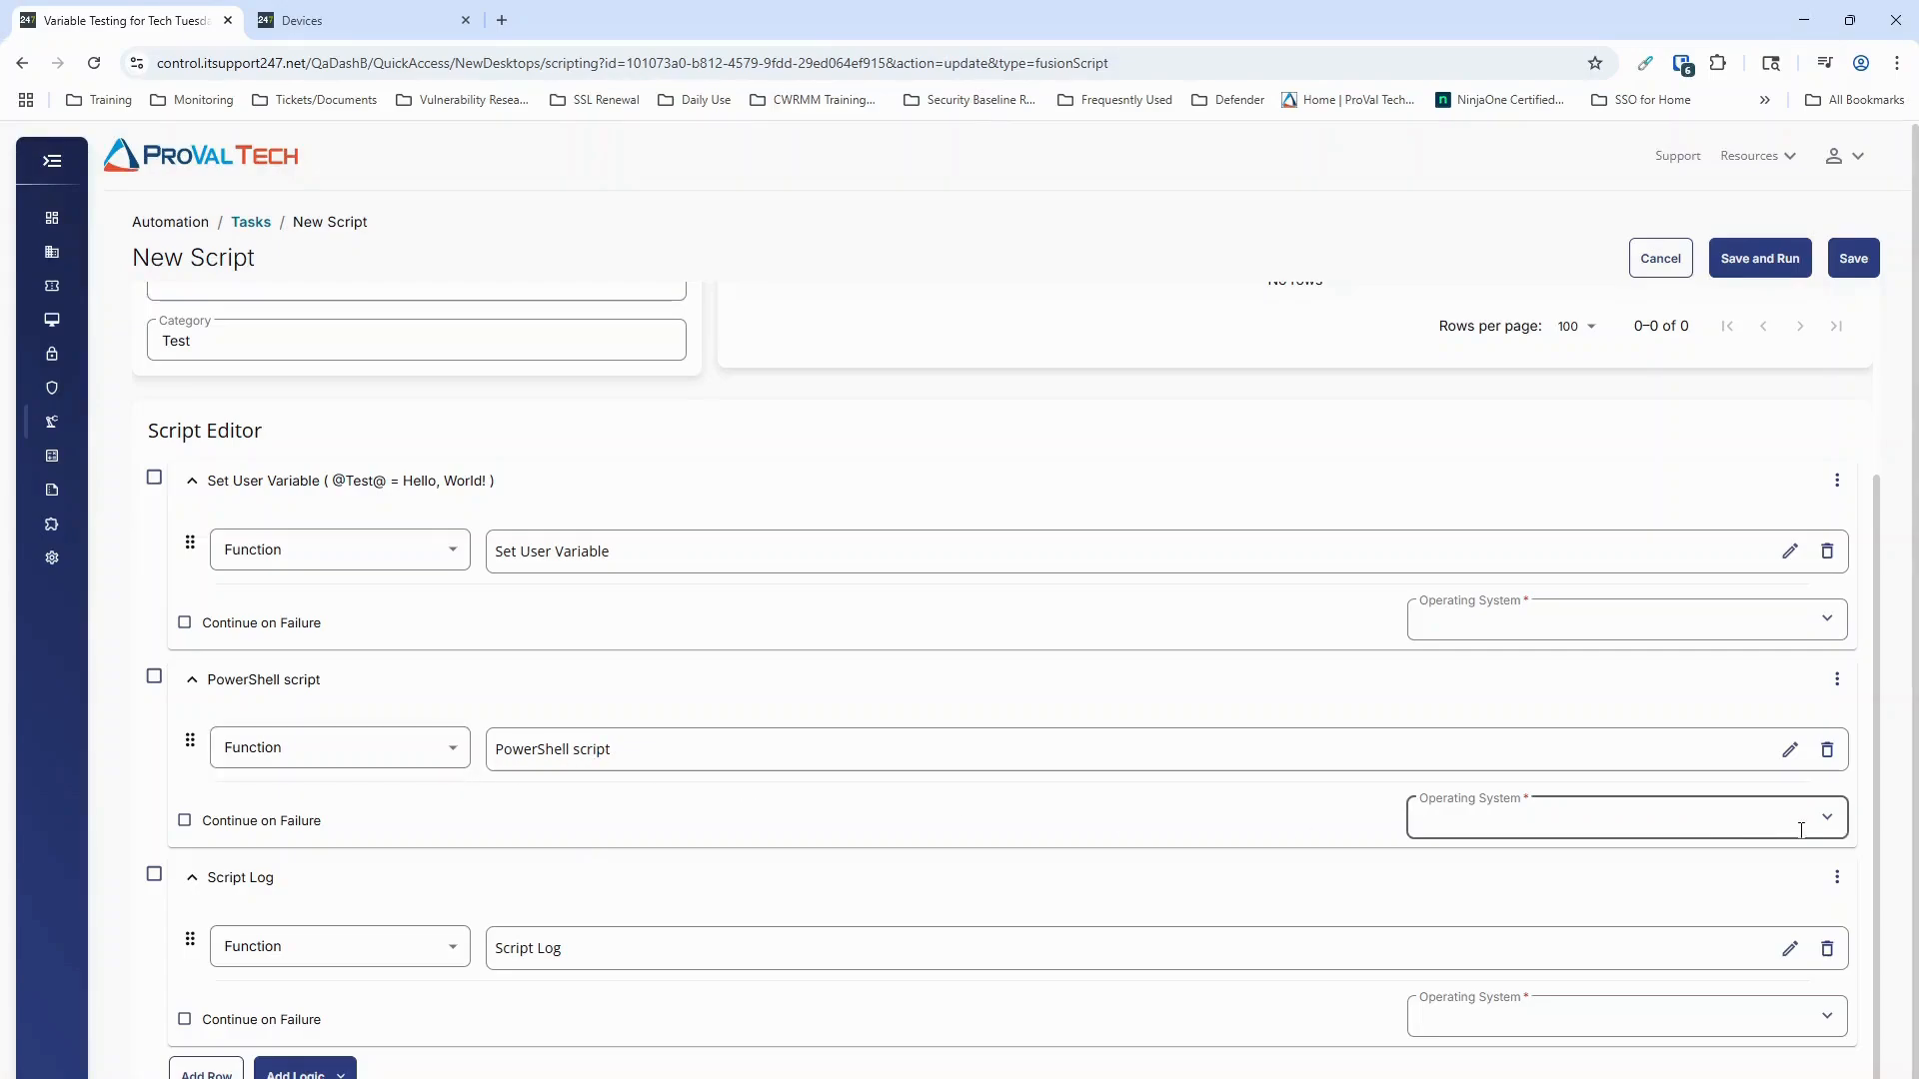
{"action": "left_click", "coordinate": [1789, 751]}
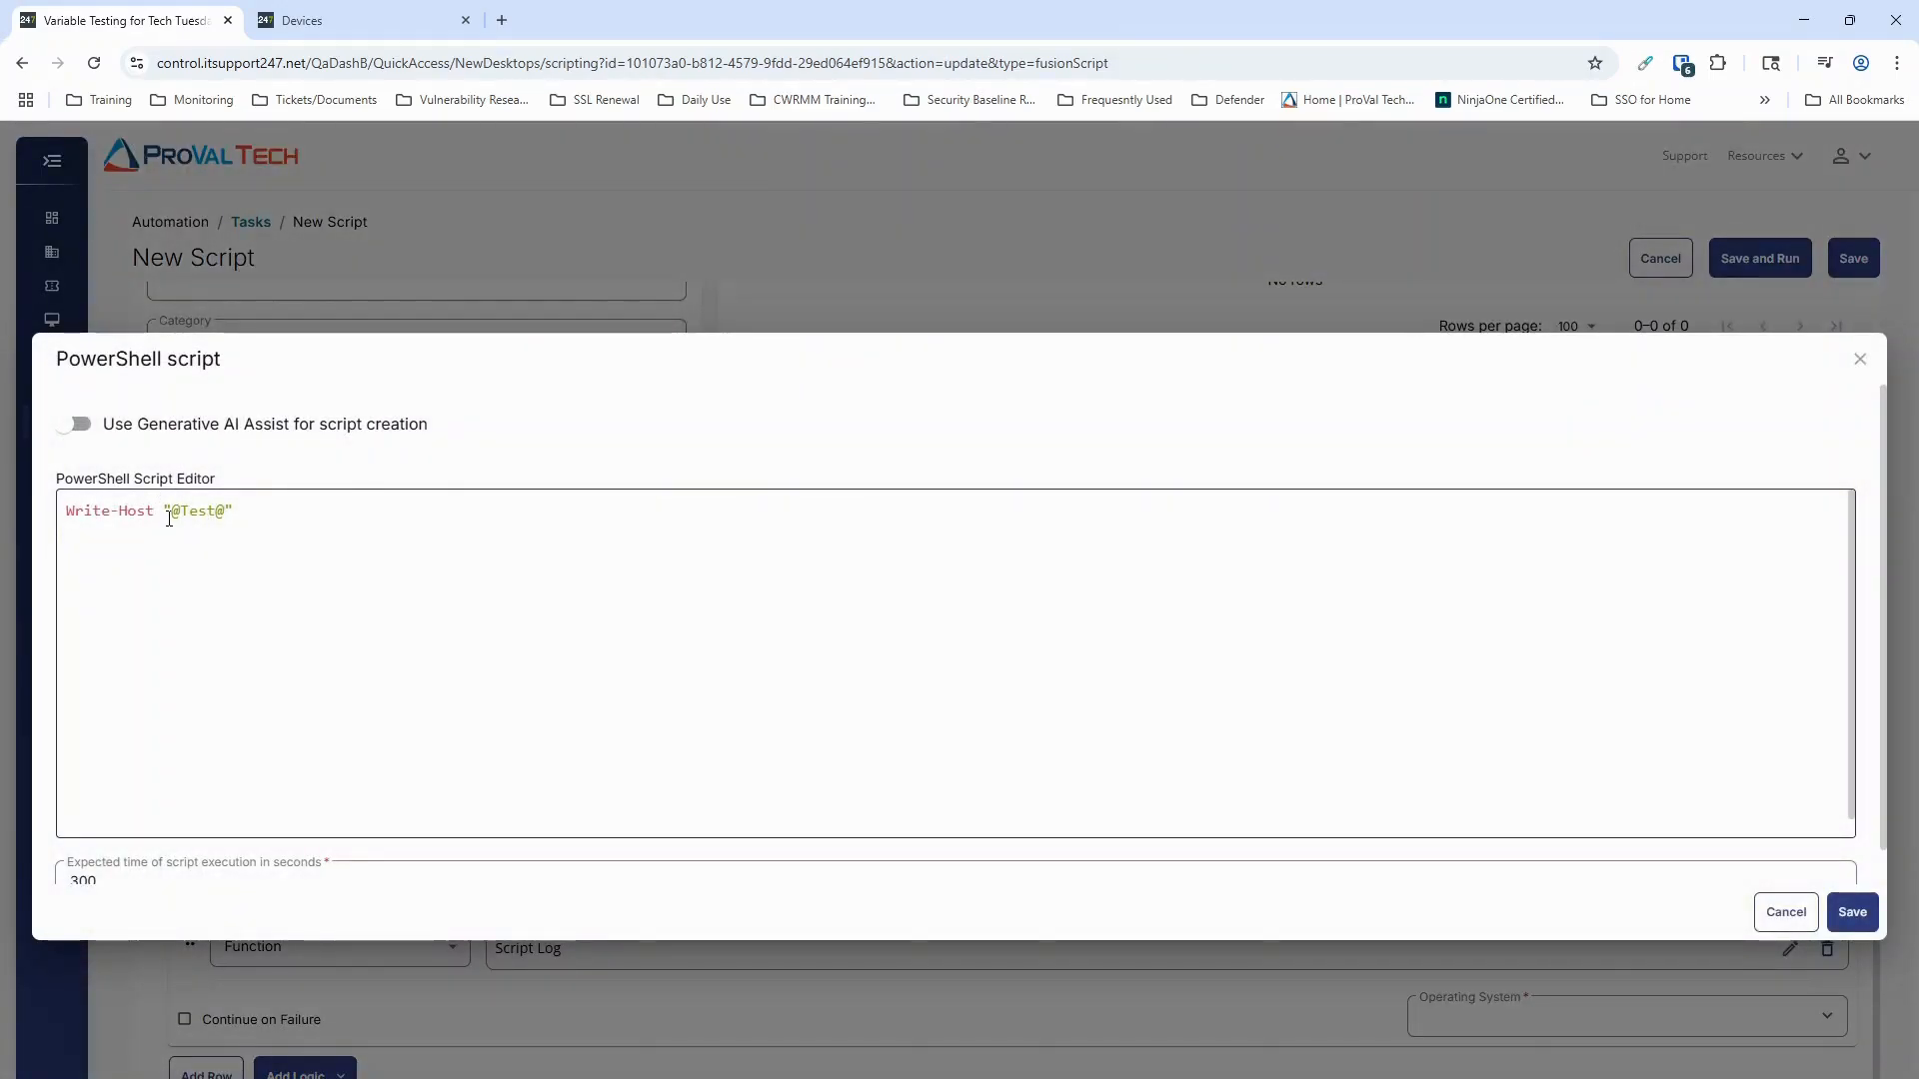
{"action": "left_click_drag", "start_coordinate": [173, 518], "coordinate": [224, 515]}
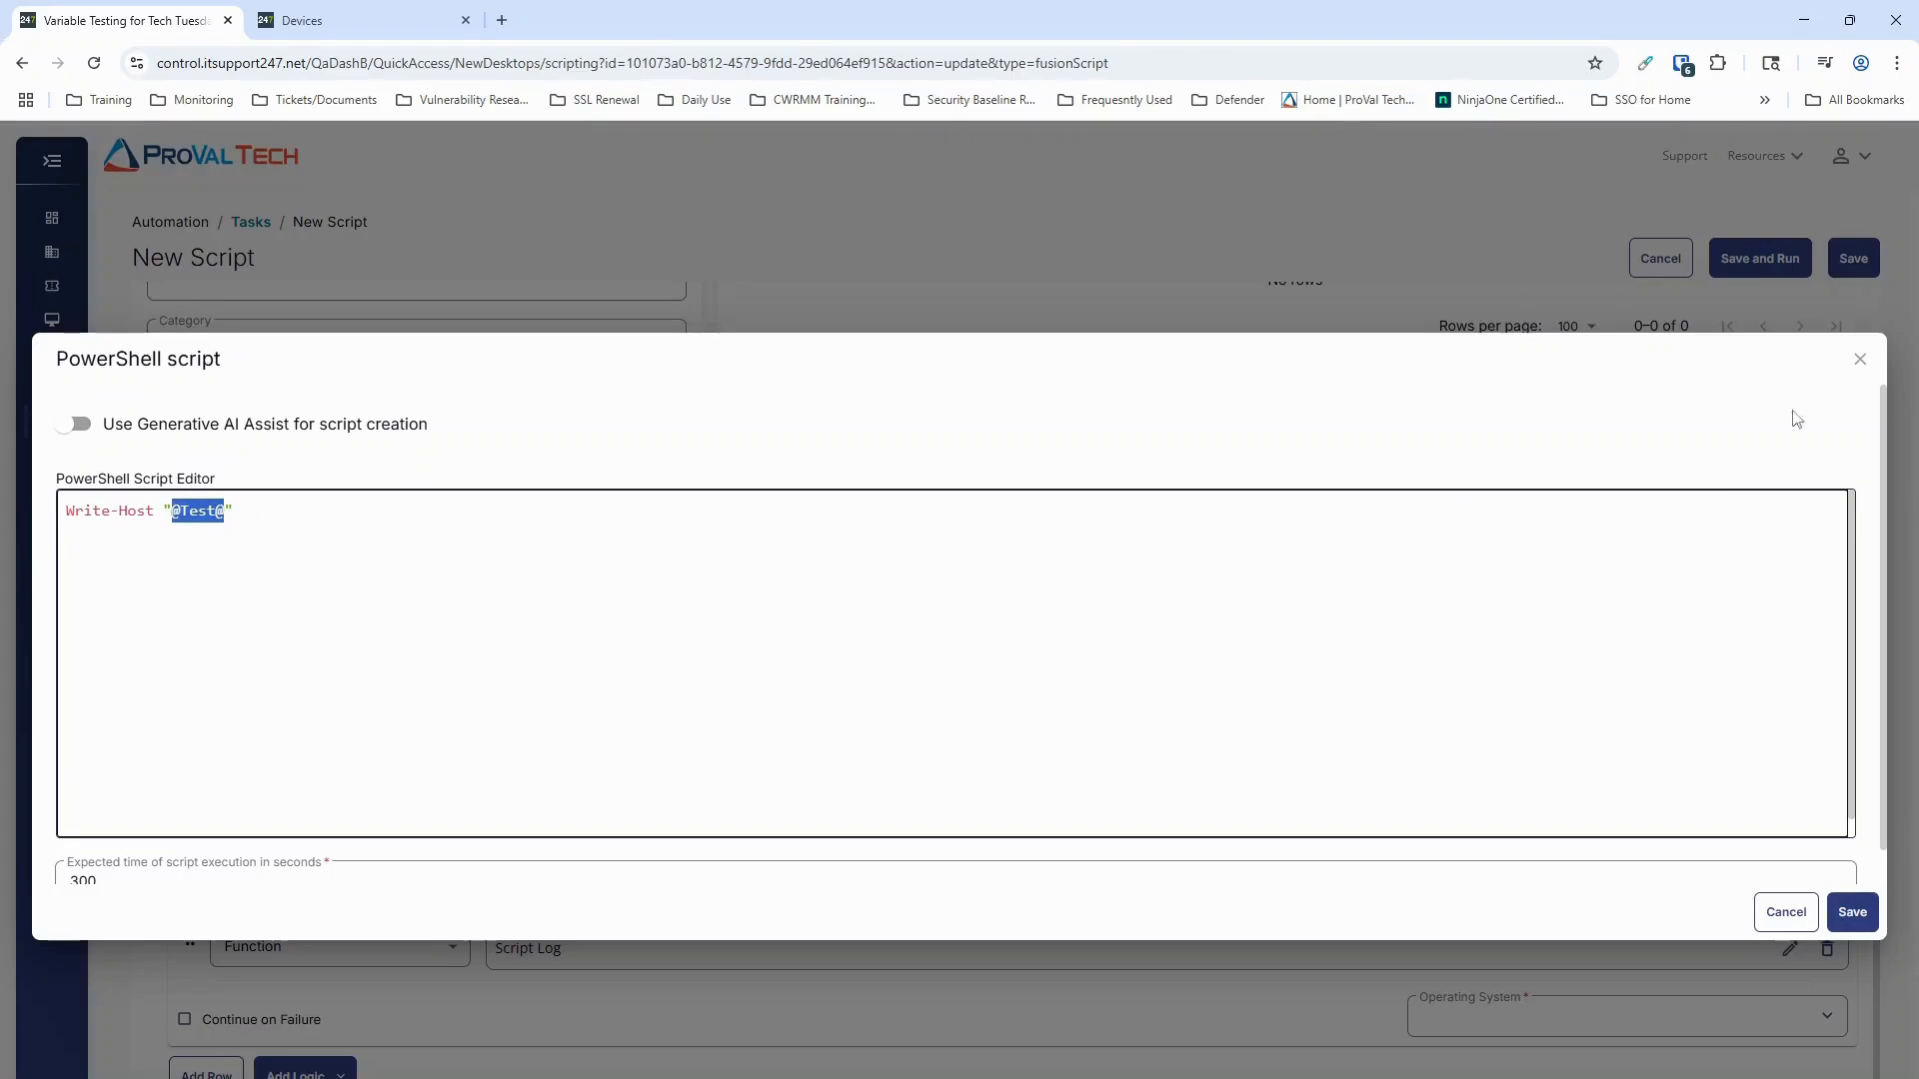
{"action": "left_click", "coordinate": [1859, 359]}
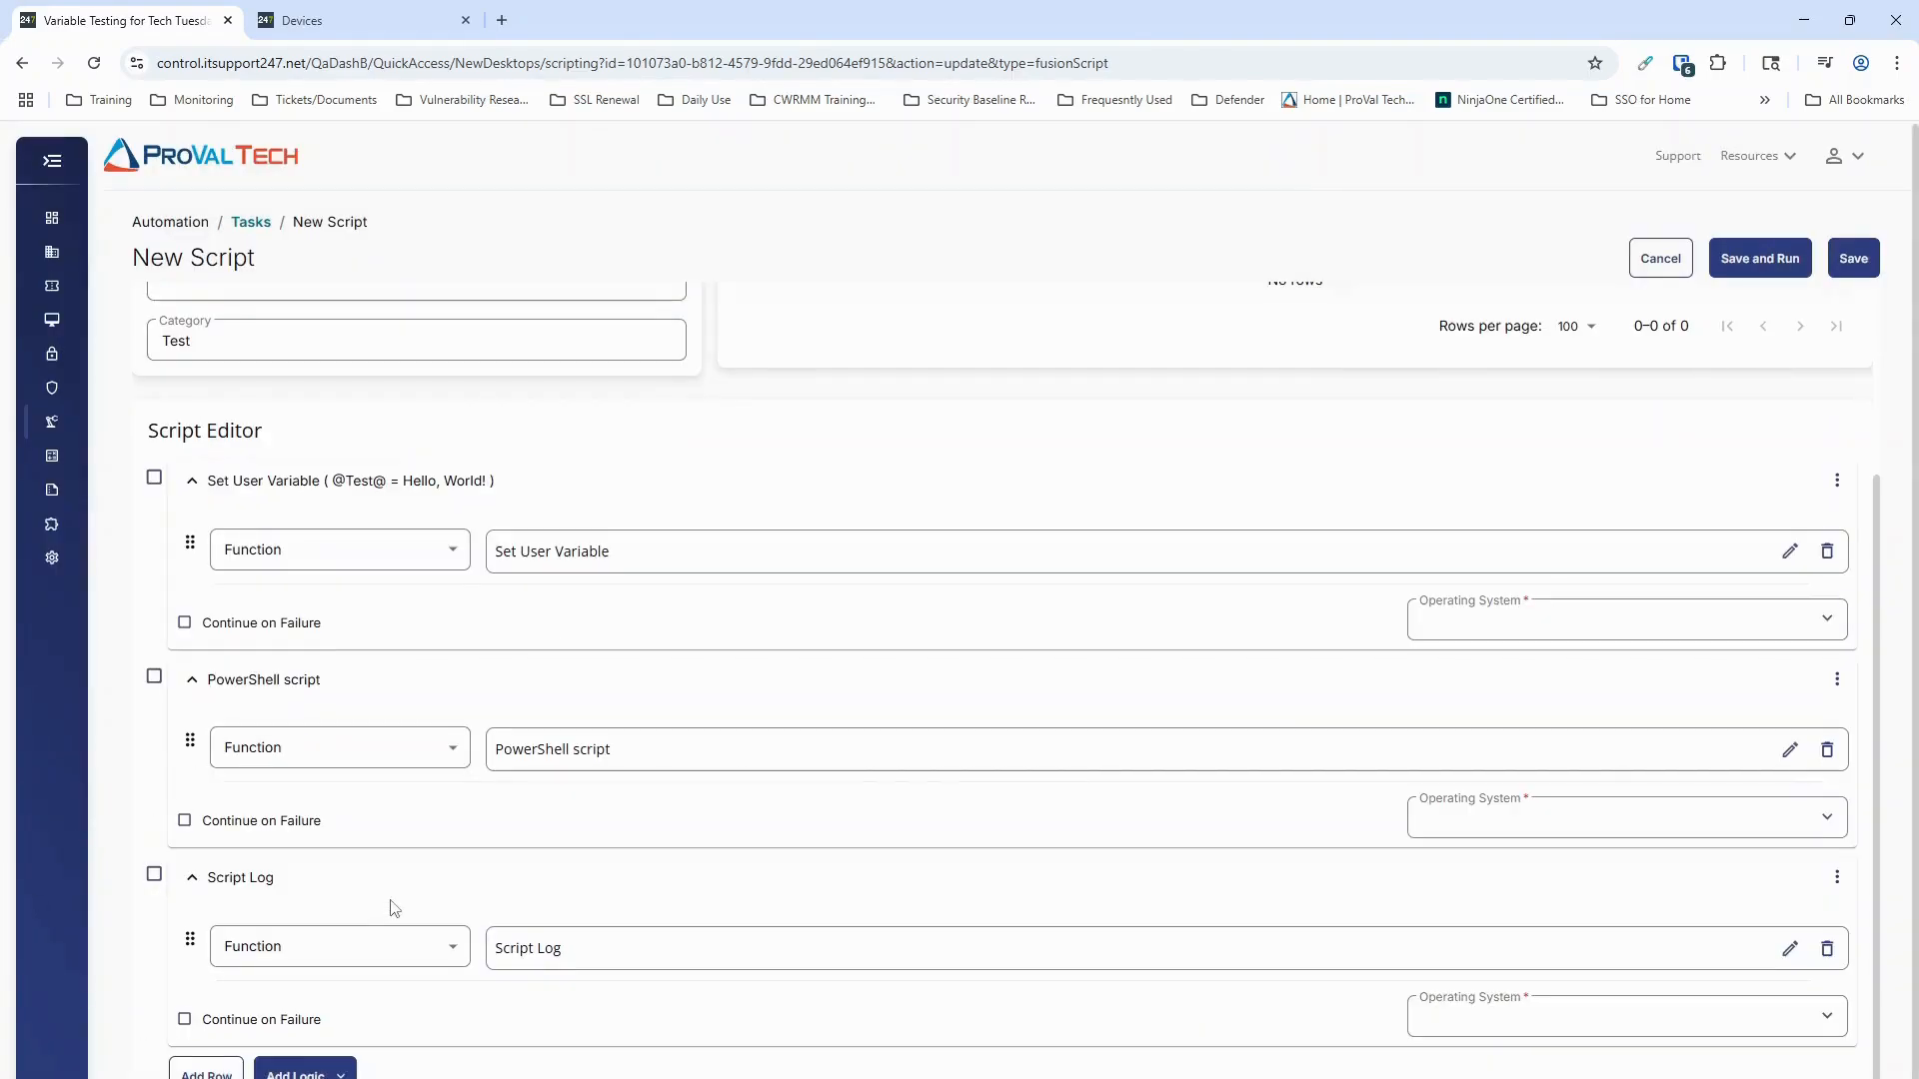
Step: Reopen the Script Log row to check its log message, and close it without saving
{"action": "left_click", "coordinate": [1784, 952]}
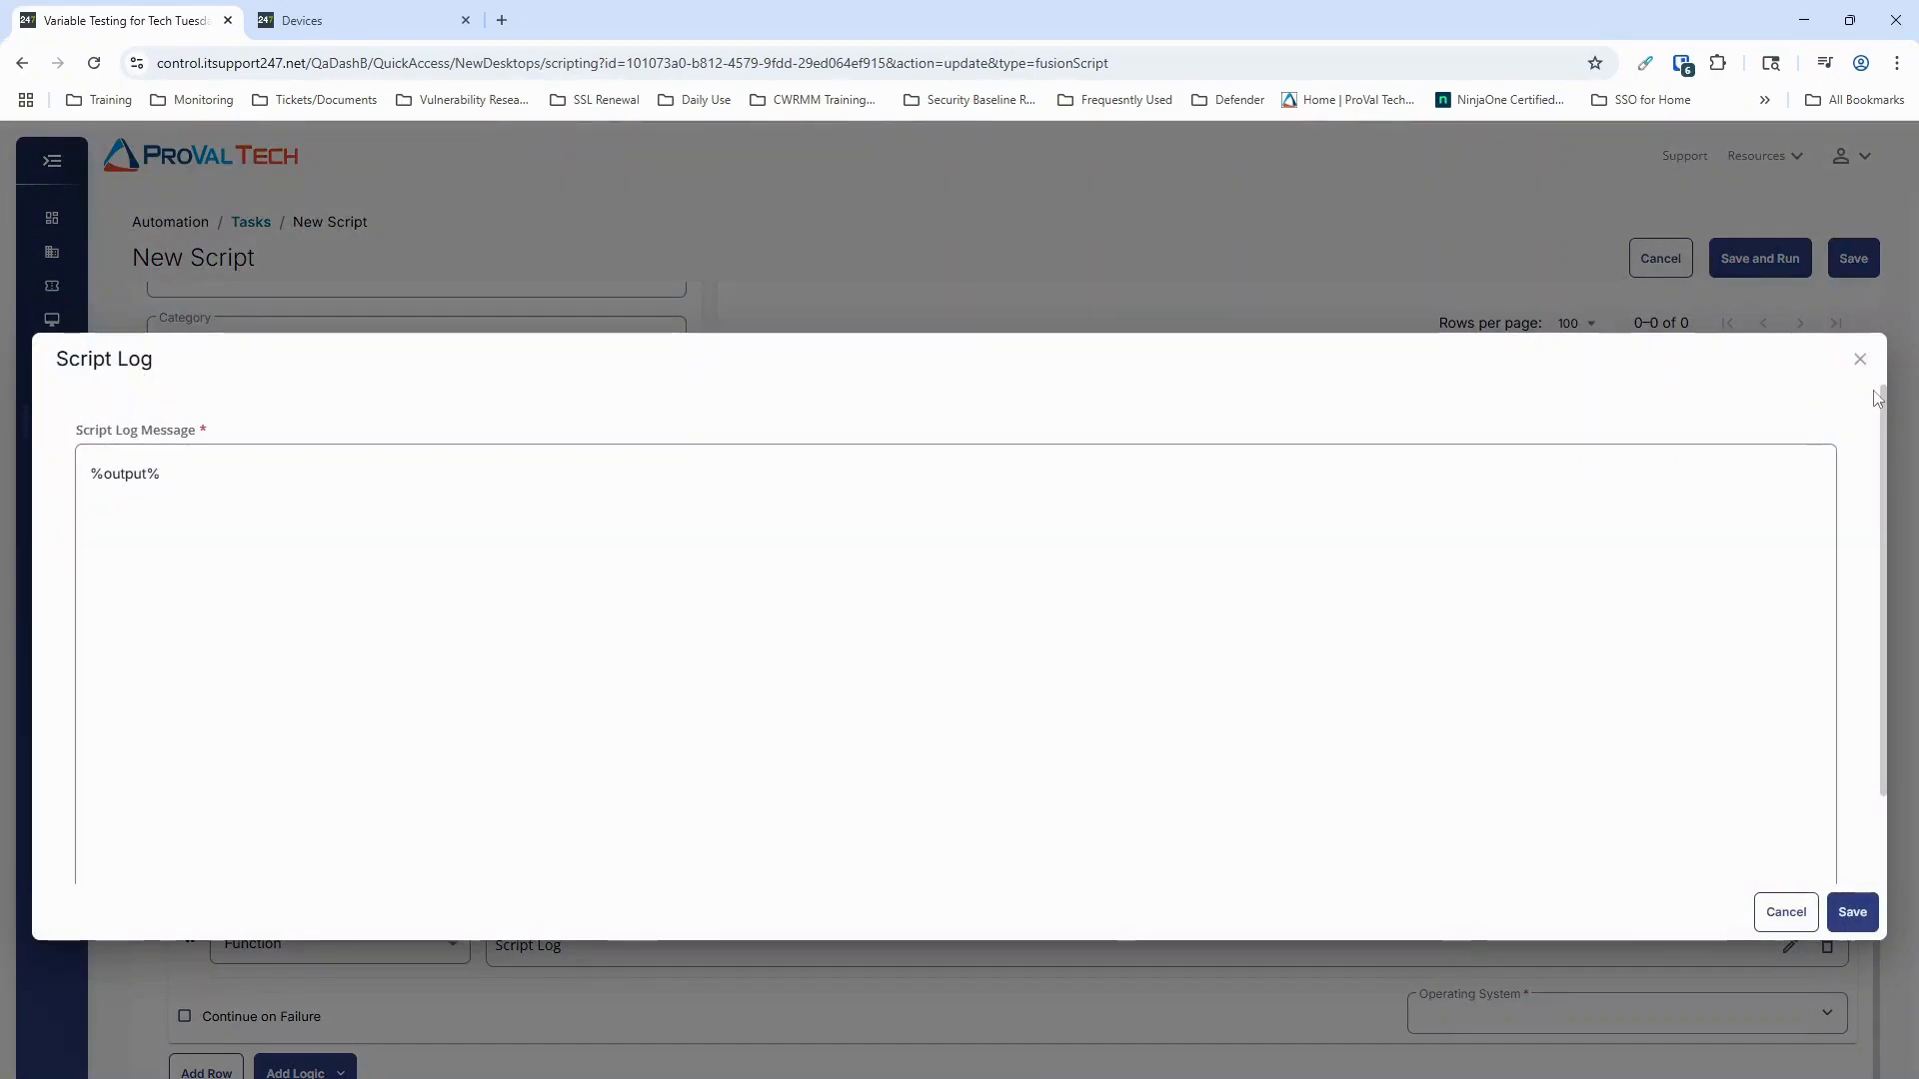
{"action": "left_click", "coordinate": [1859, 359]}
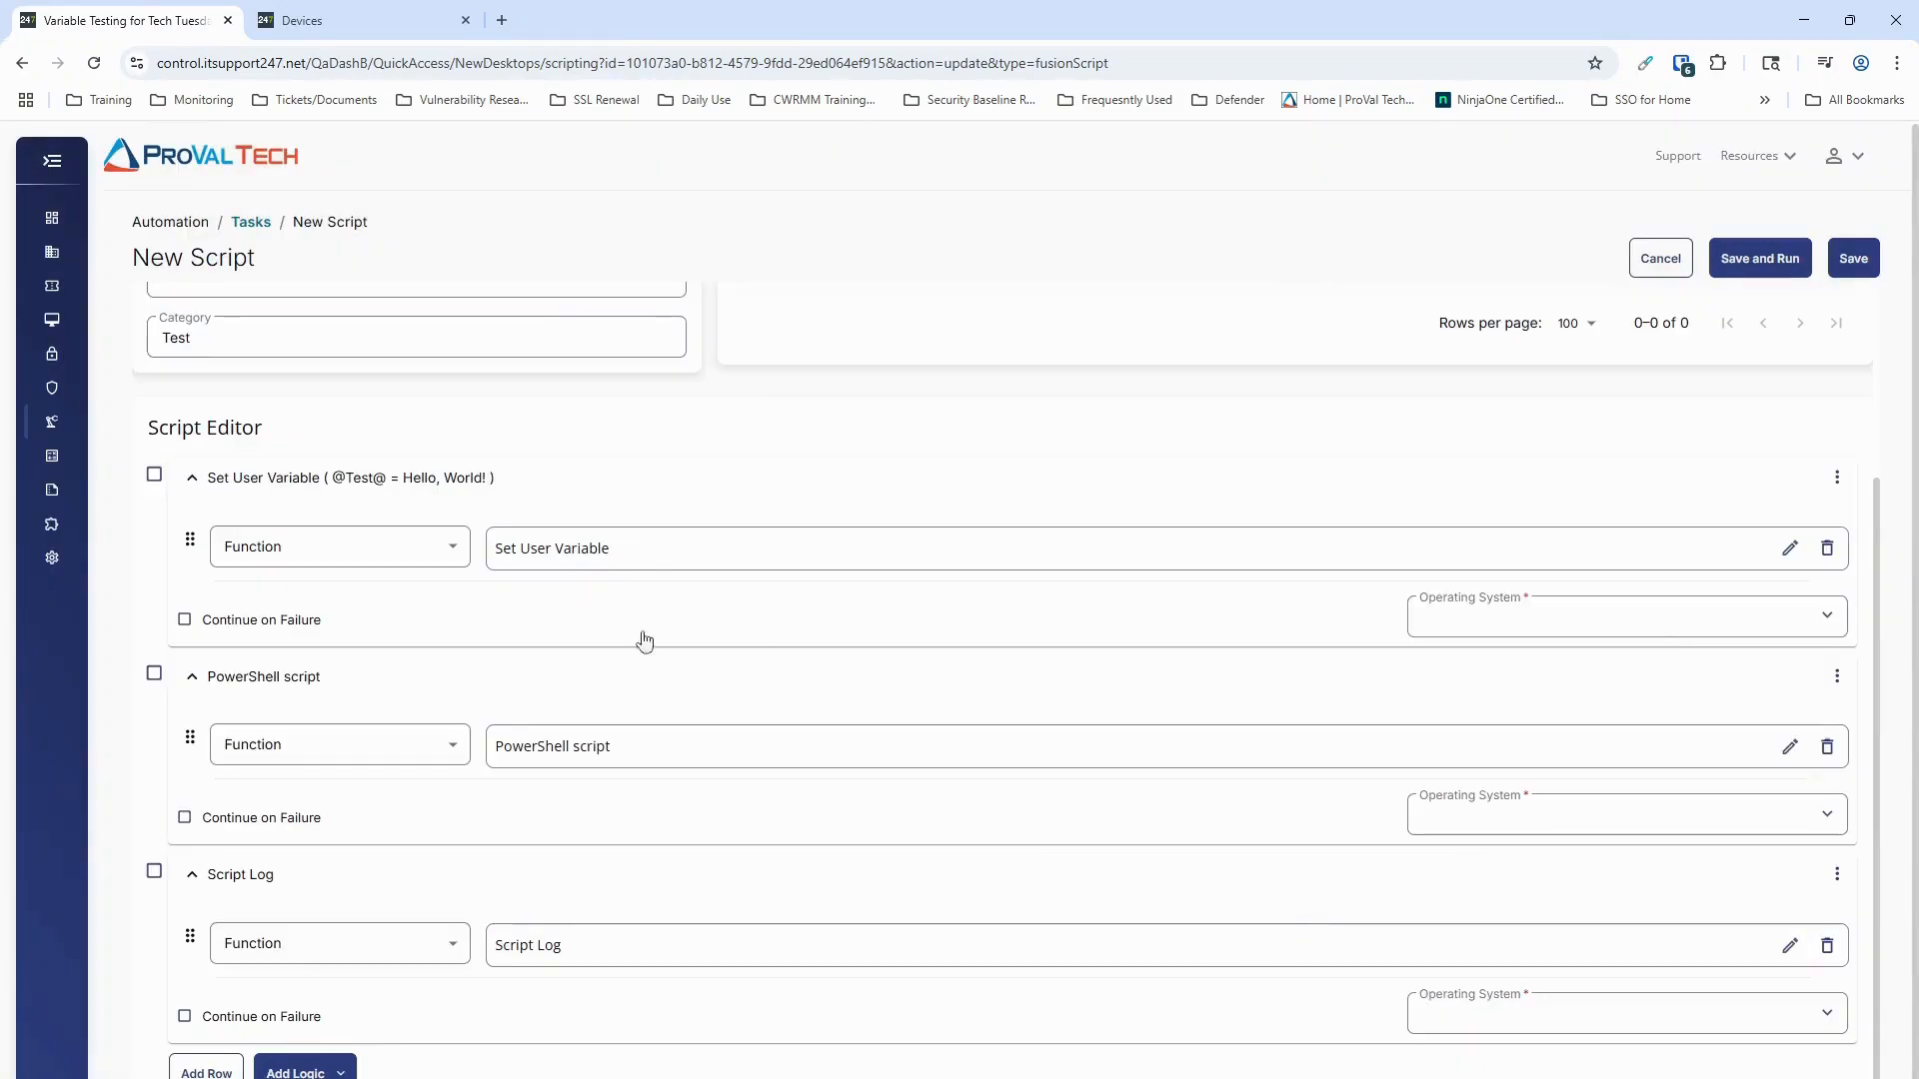
Step: Set the operating system to Windows for the Set User Variable, PowerShell script and Script Log rows
{"action": "left_click", "coordinate": [1705, 620]}
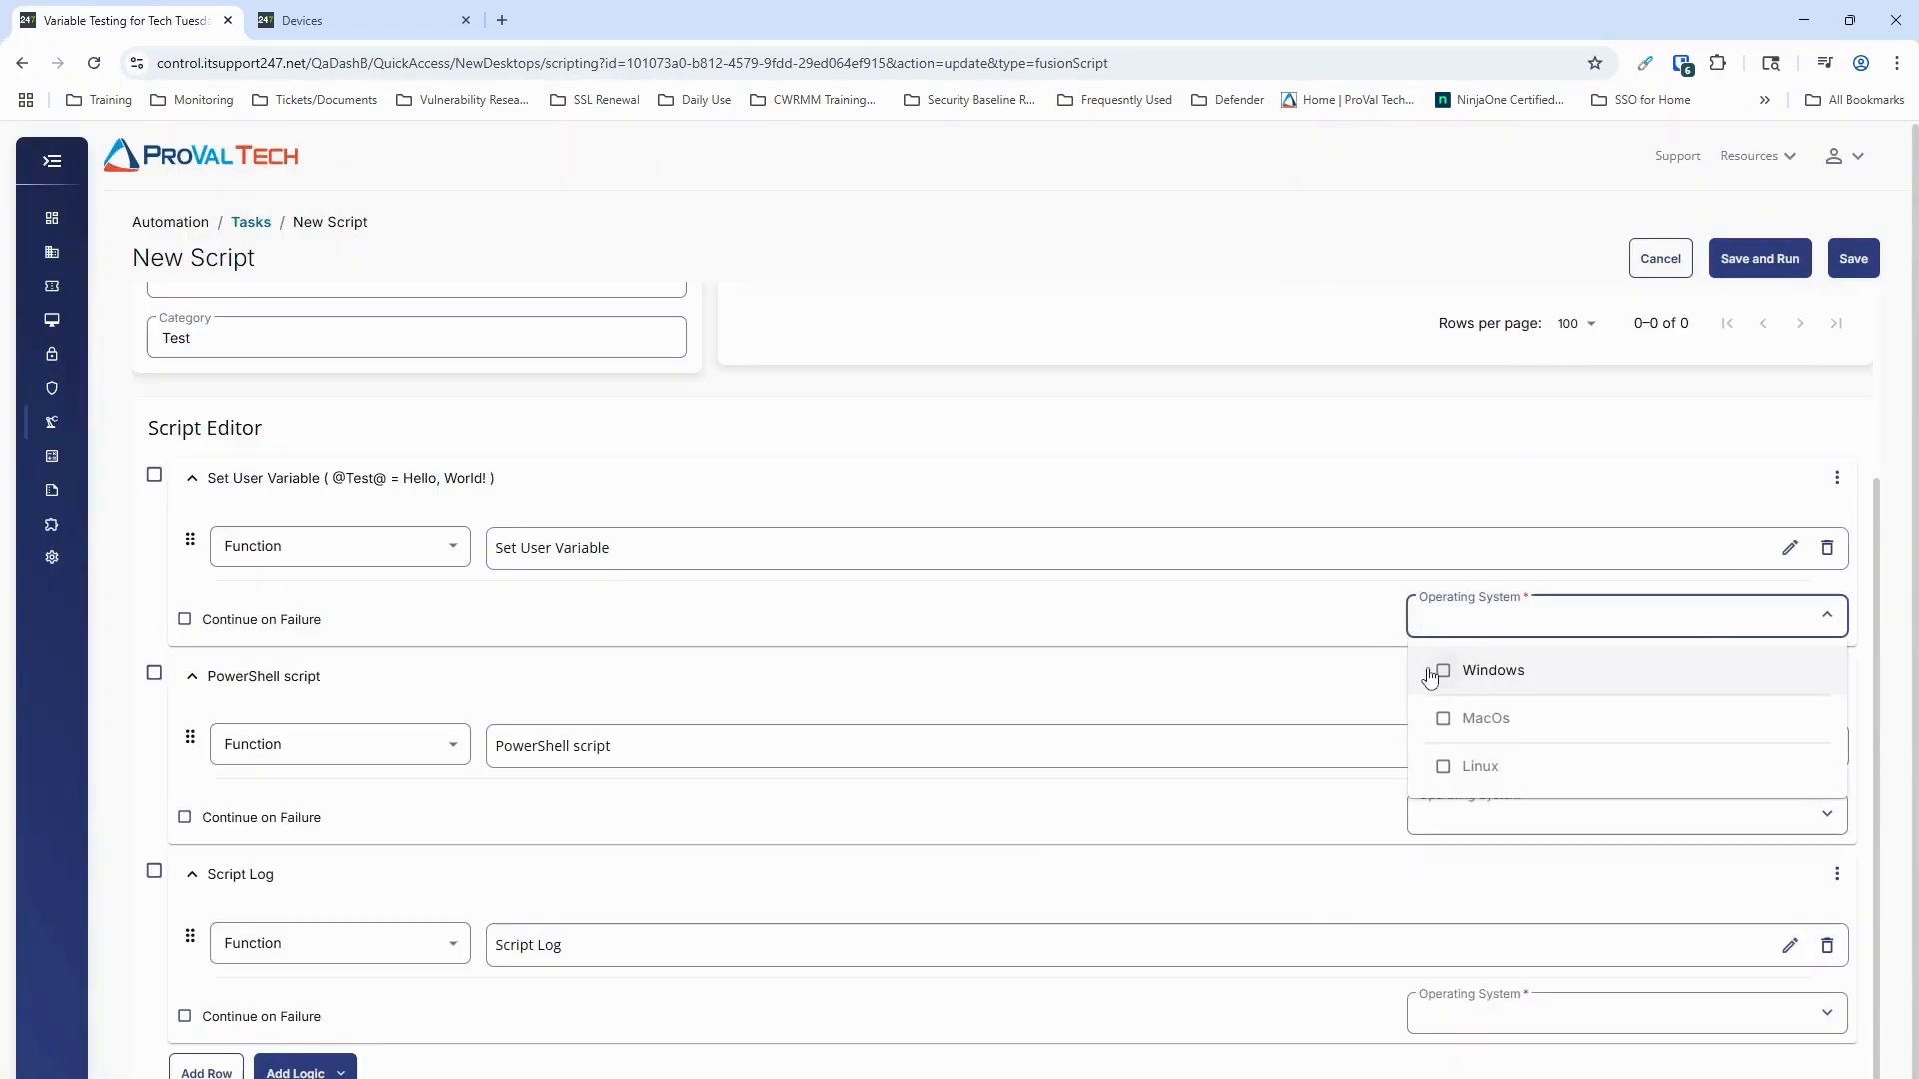
{"action": "left_click", "coordinate": [1431, 675]}
{"action": "left_click", "coordinate": [1533, 812]}
{"action": "left_click", "coordinate": [1448, 866]}
{"action": "left_click", "coordinate": [1513, 1019]}
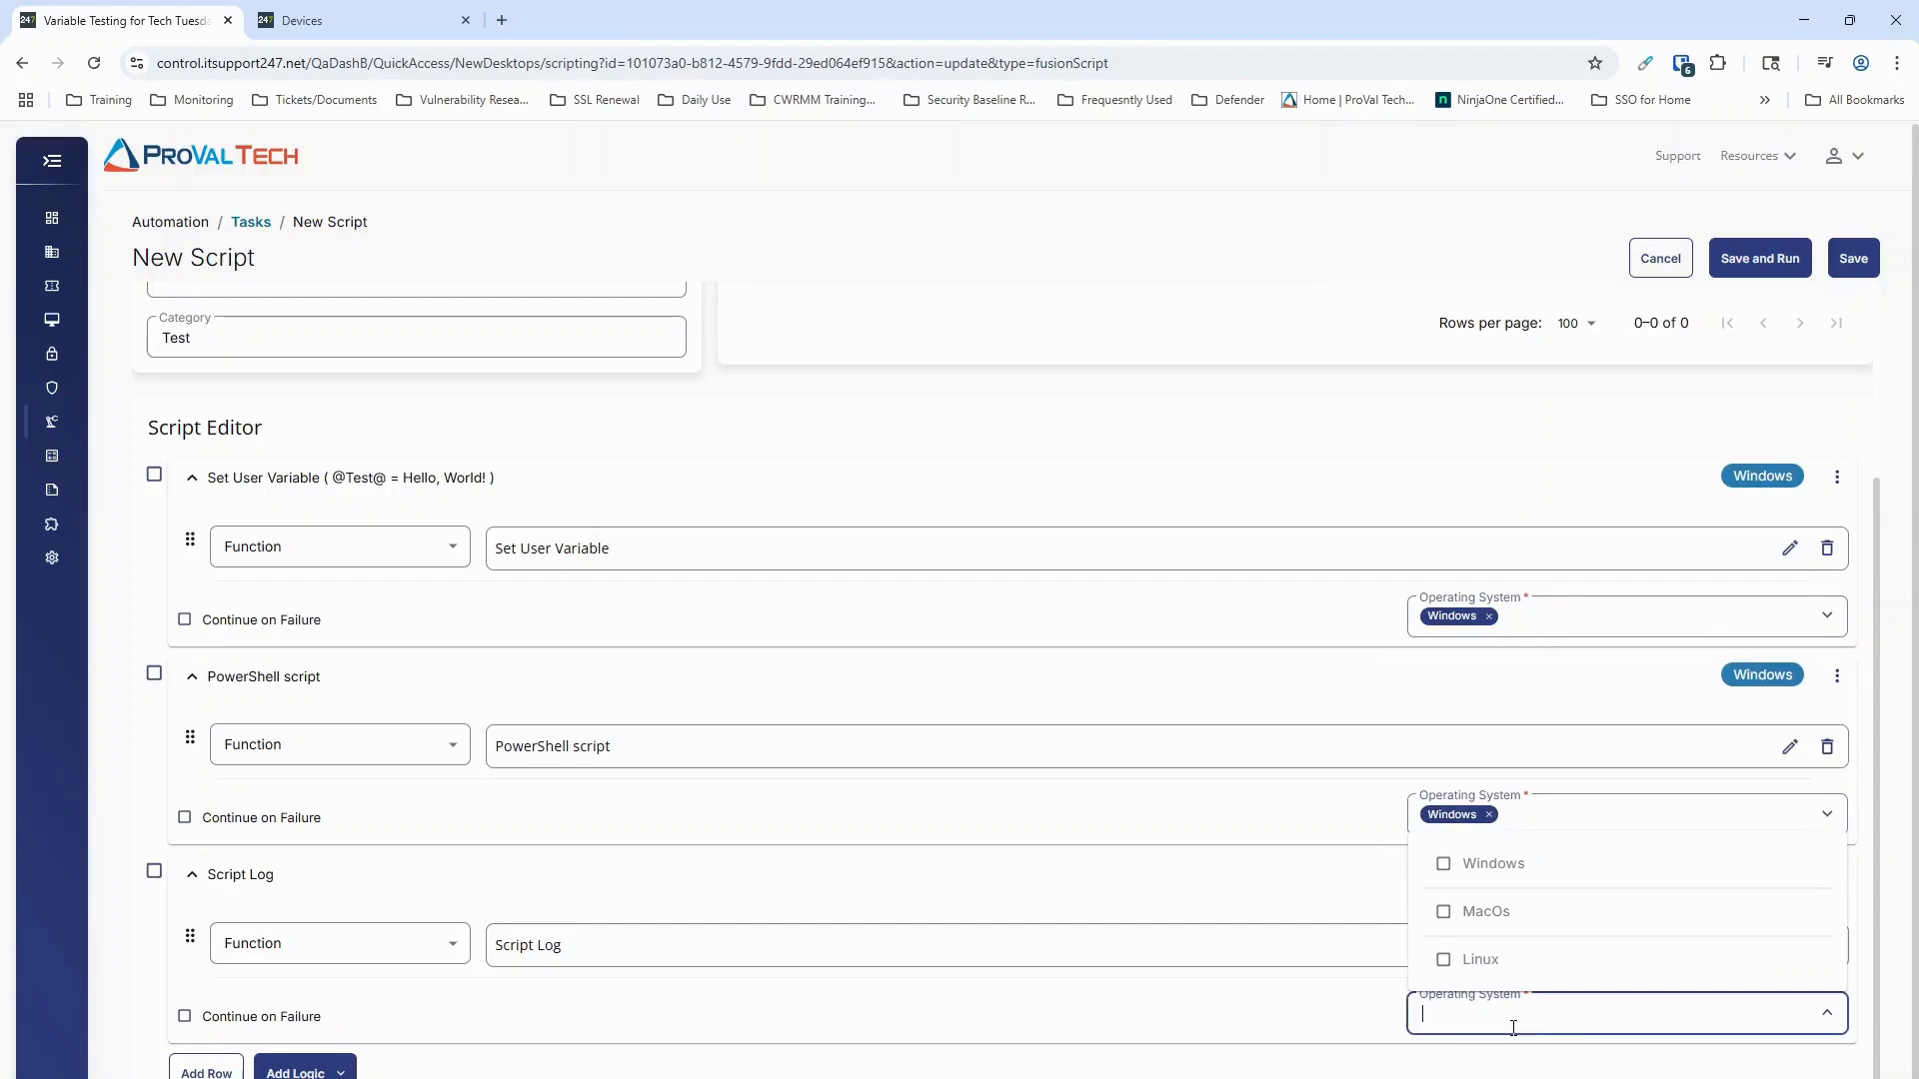
{"action": "left_click", "coordinate": [1448, 863]}
{"action": "left_click", "coordinate": [1076, 458]}
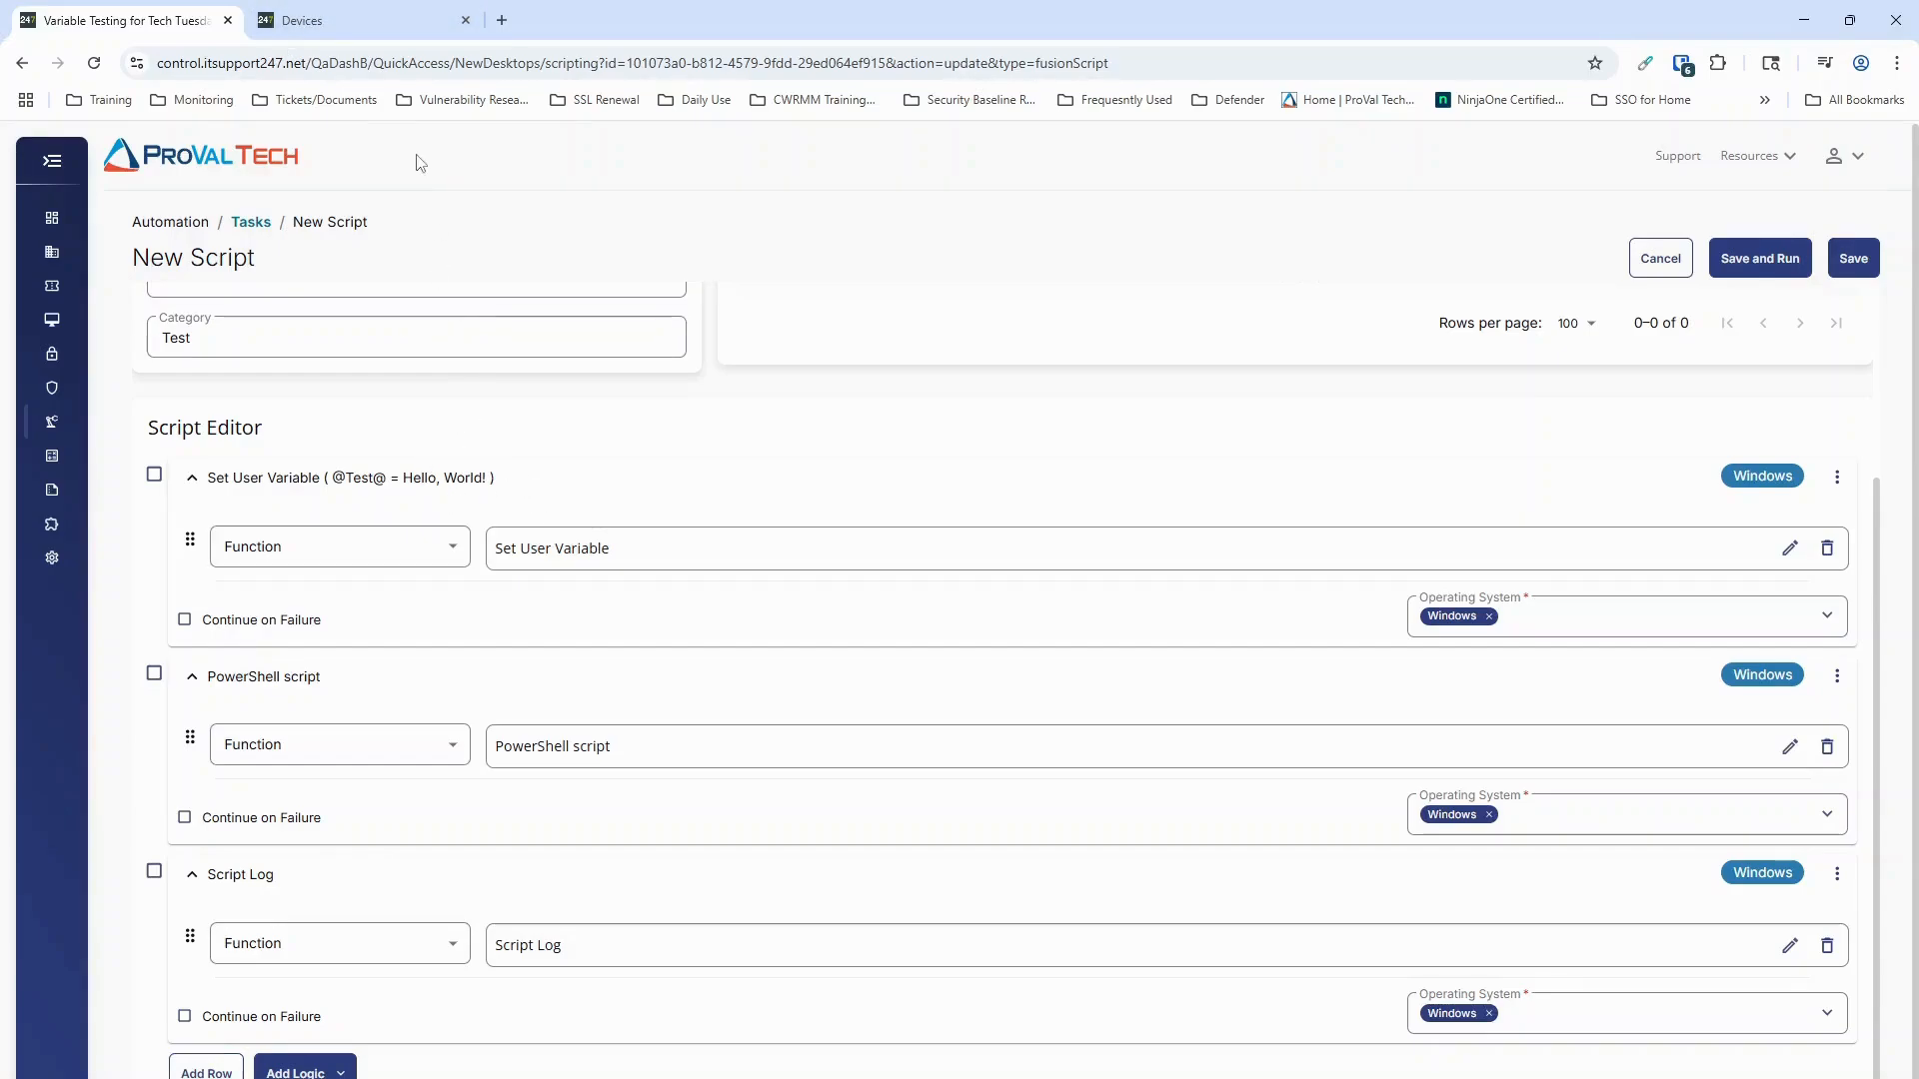
Step: On the Dev-Win10 device's automation history, examine the task output of the Variable Testing for Tech Tuesday! script
{"action": "left_click", "coordinate": [345, 25]}
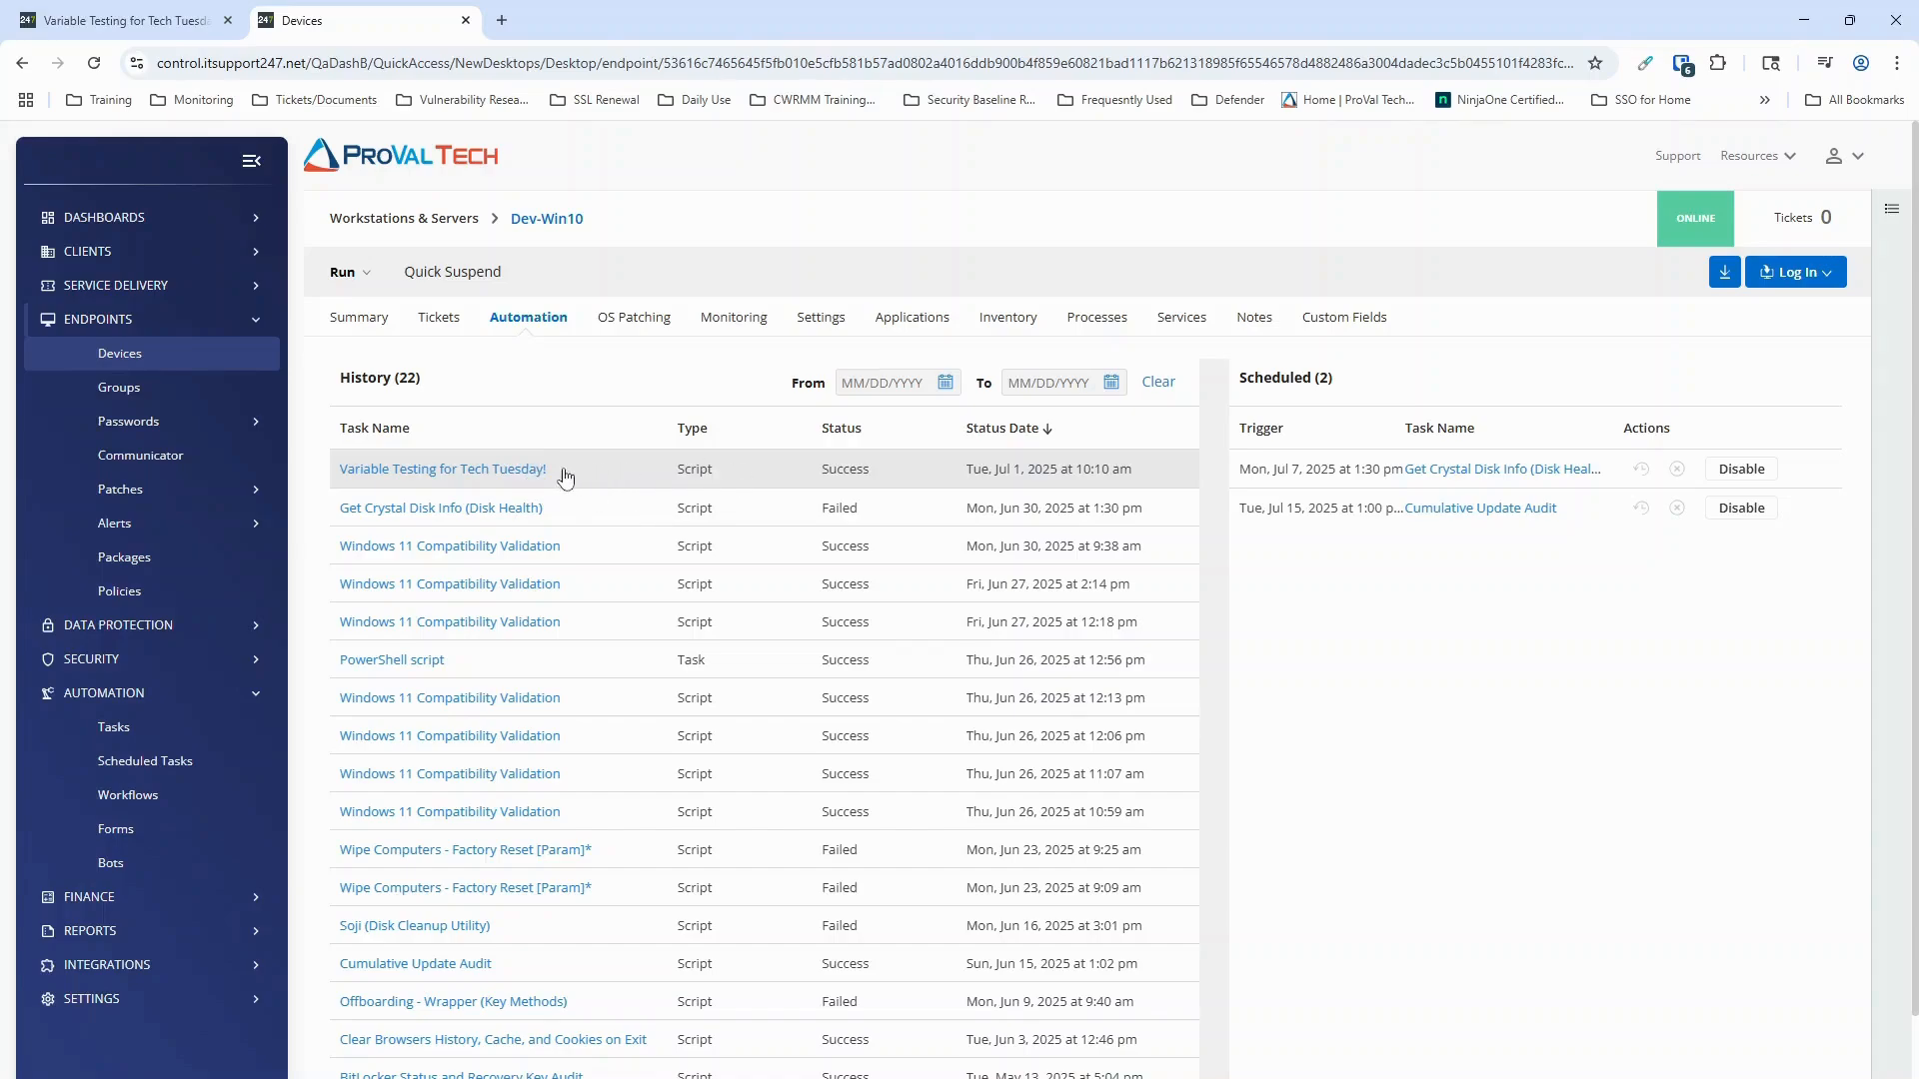
{"action": "left_click", "coordinate": [528, 475]}
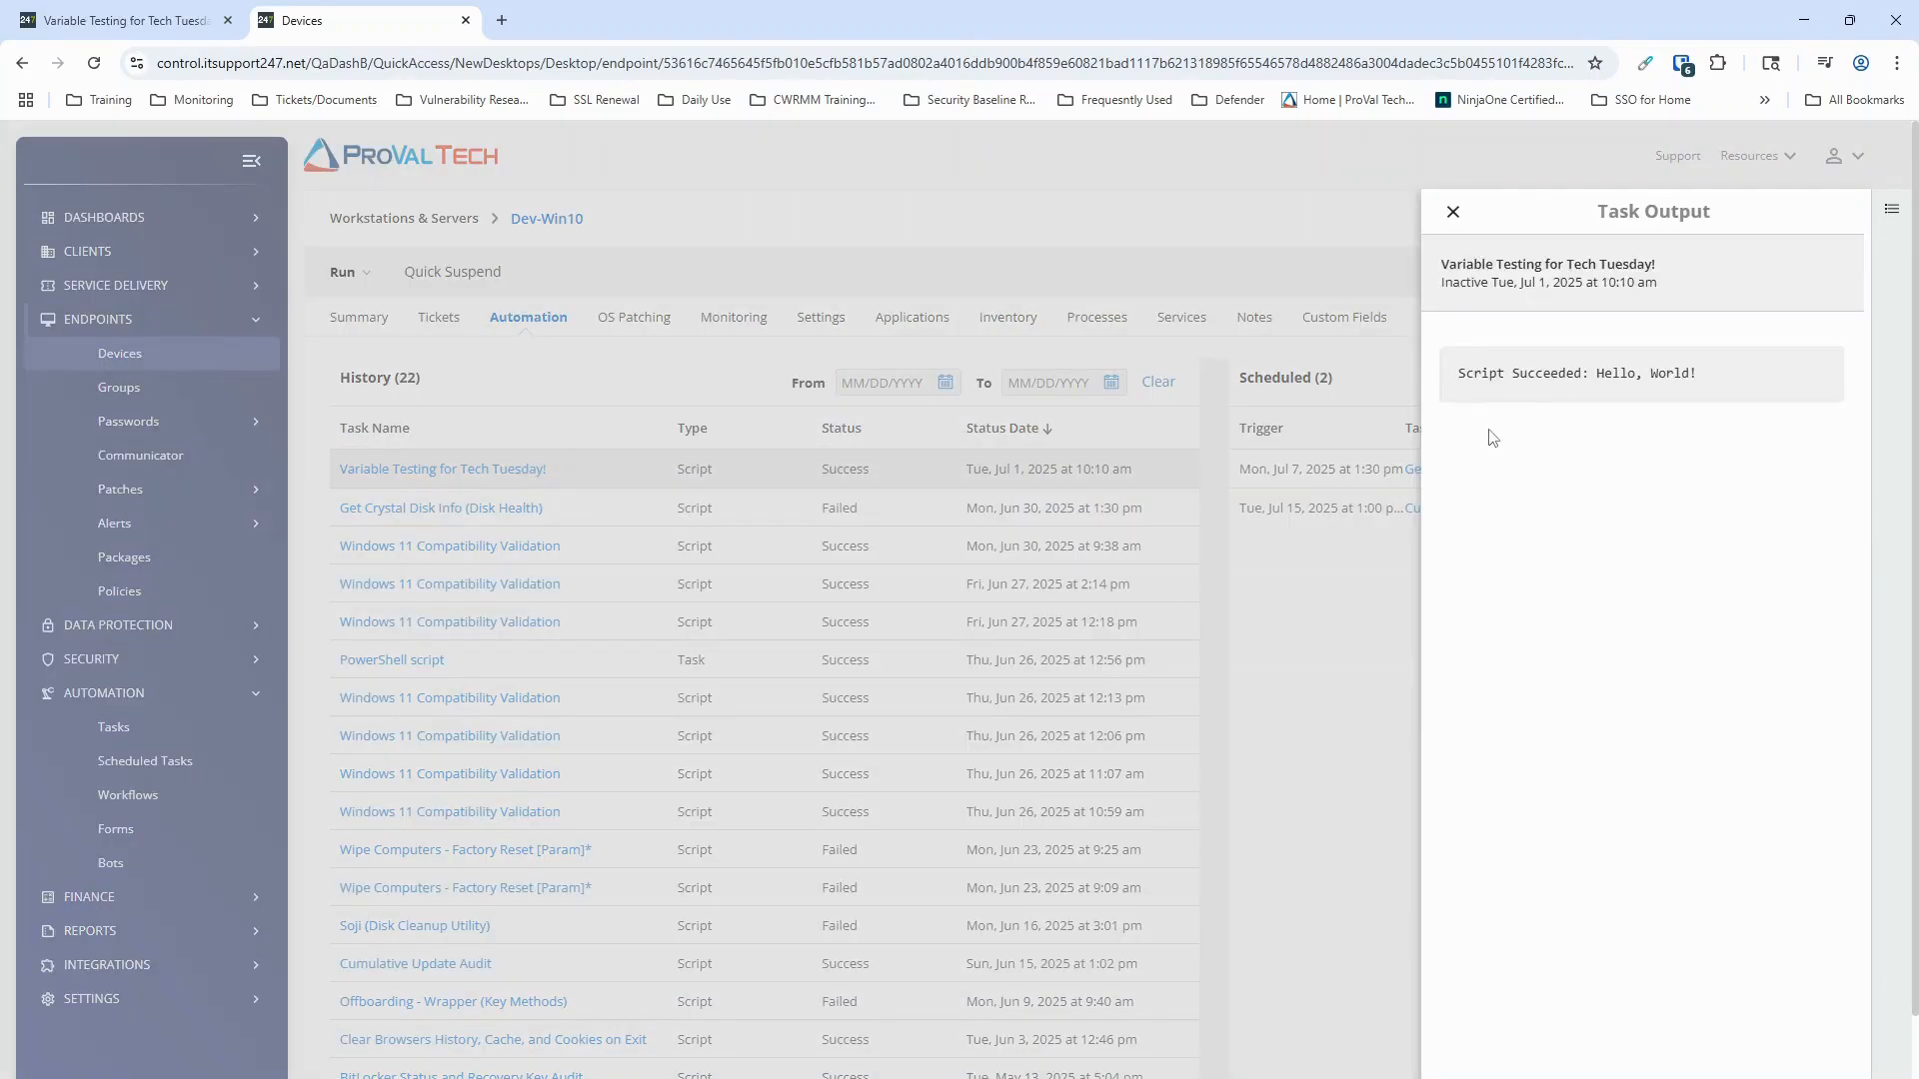
{"action": "left_click_drag", "start_coordinate": [1459, 373], "coordinate": [1693, 381]}
{"action": "left_click", "coordinate": [1609, 395]}
{"action": "left_click_drag", "start_coordinate": [1594, 373], "coordinate": [1713, 386]}
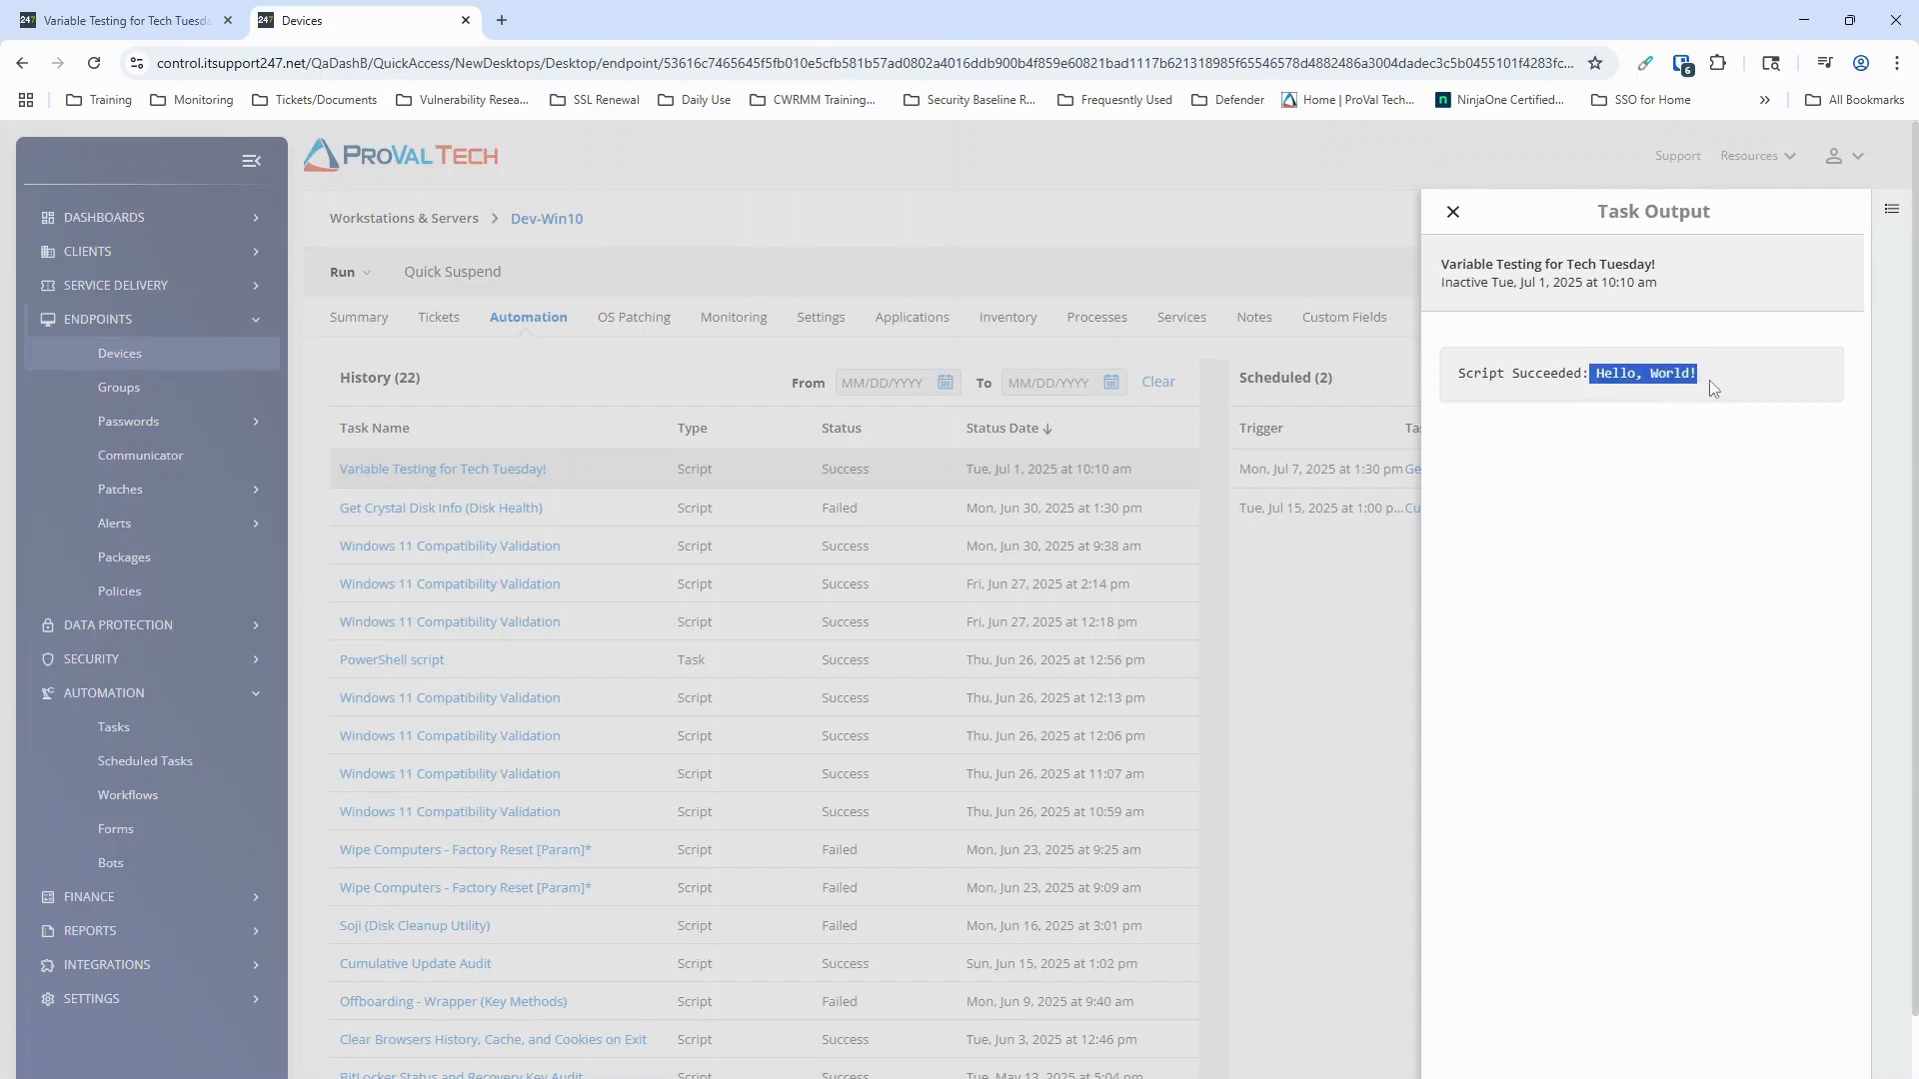
{"action": "left_click", "coordinate": [1667, 511]}
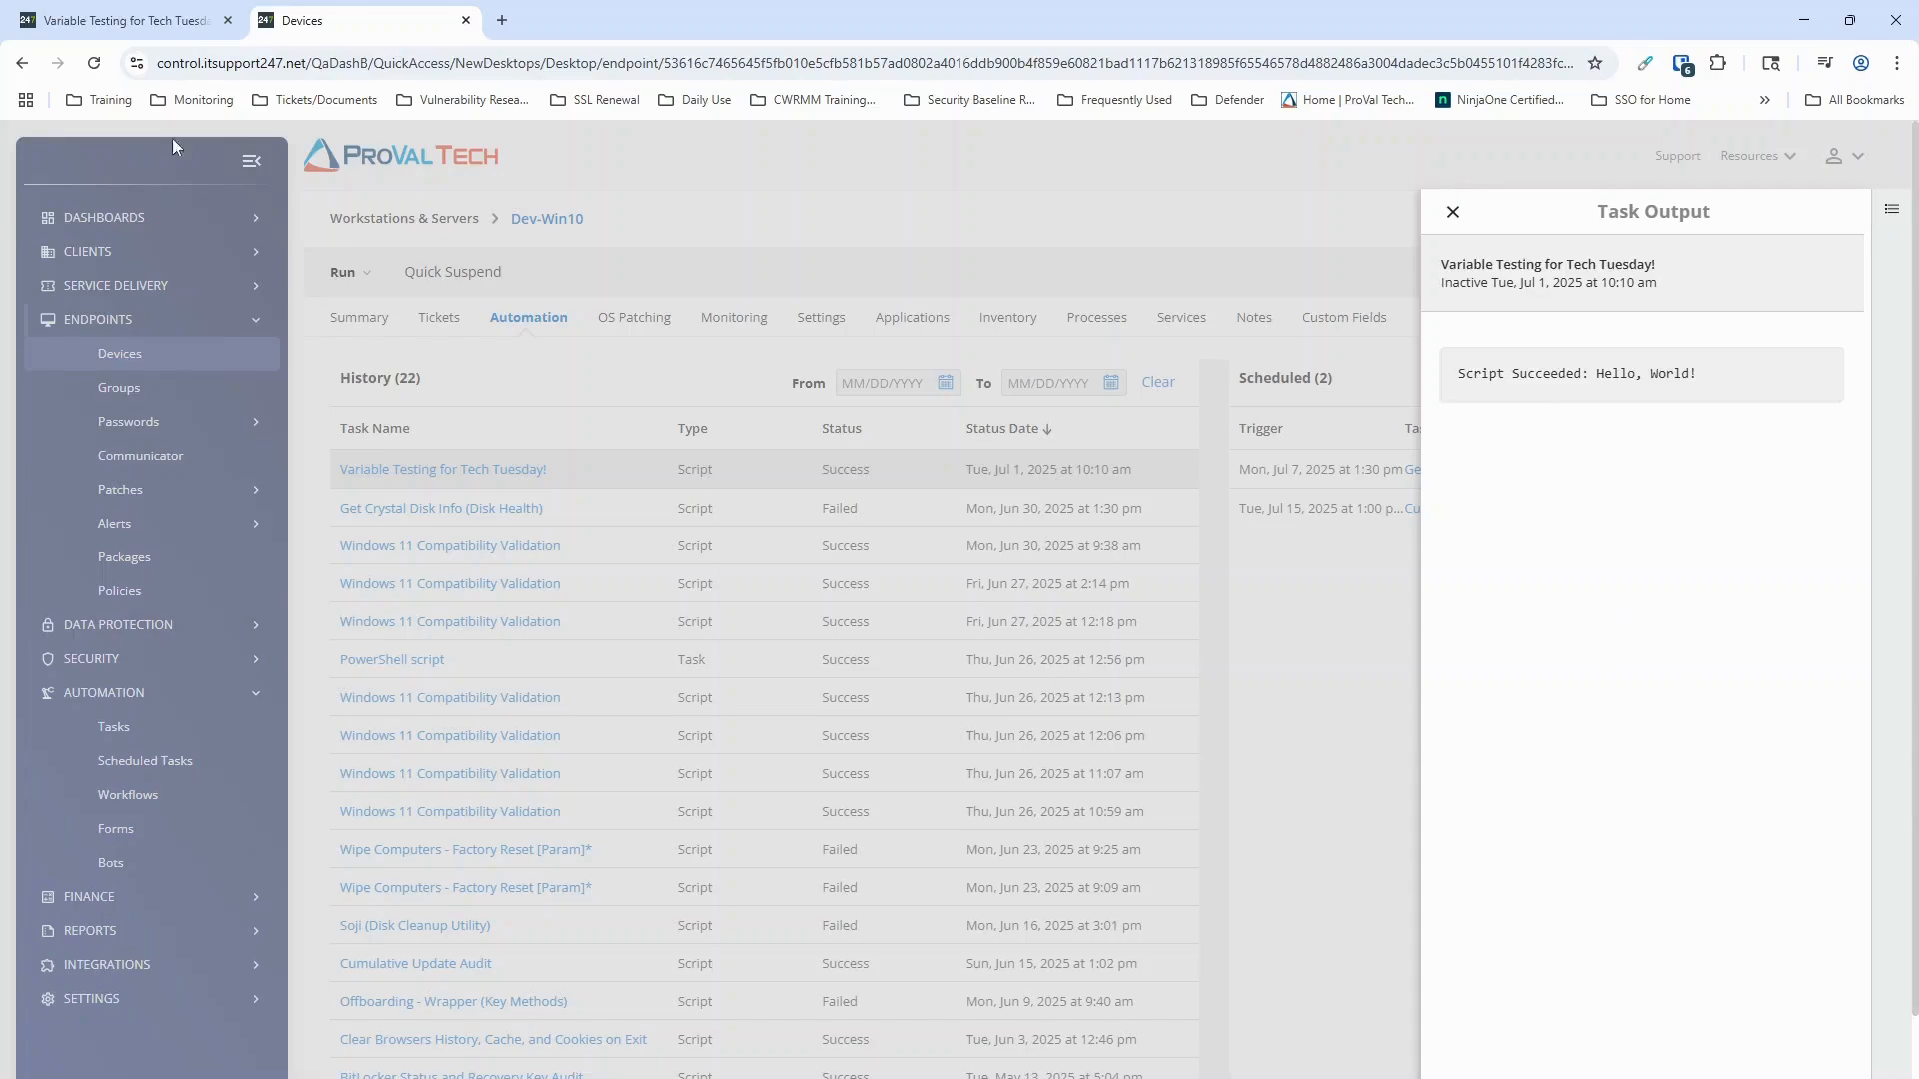
Step: Back in the script editor, replace the first row's Set User Variable function with Set Pre-defined Variable
{"action": "left_click", "coordinate": [50, 8]}
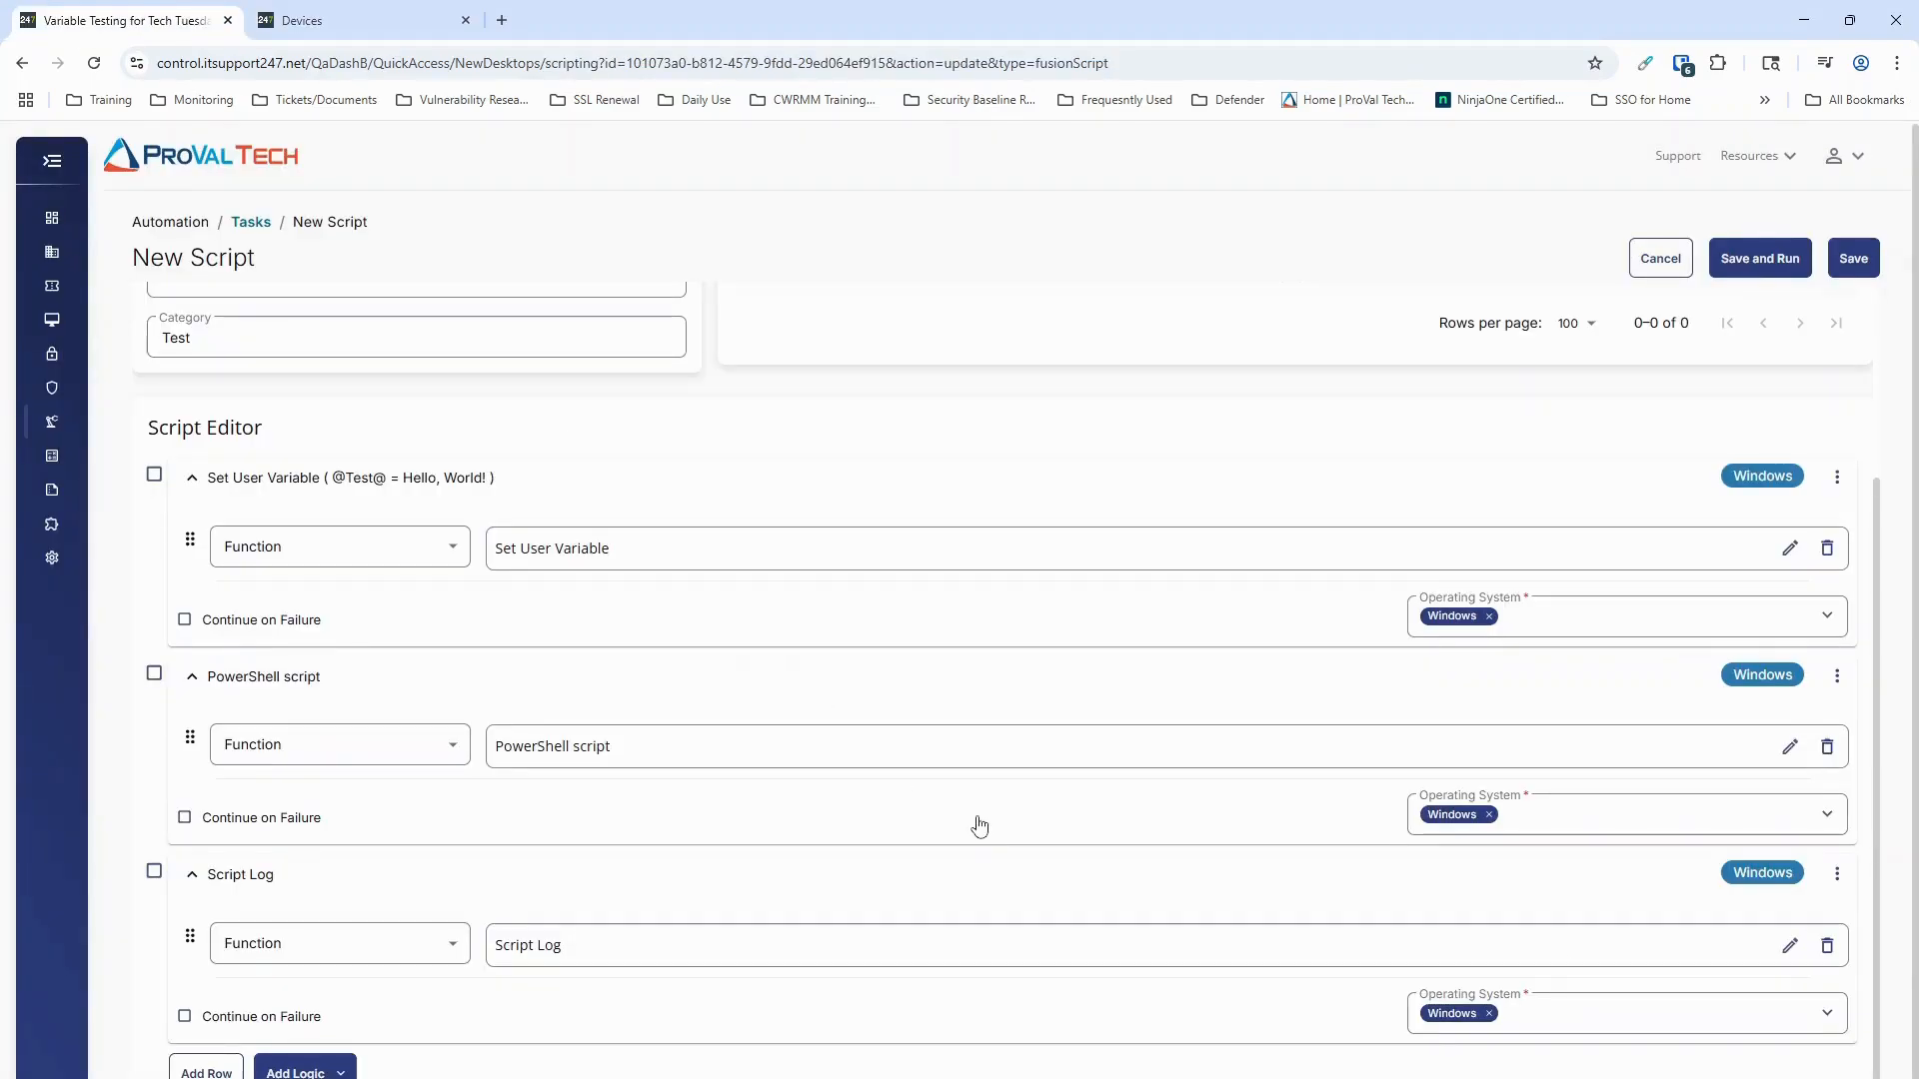
{"action": "left_click", "coordinate": [1820, 553]}
{"action": "left_click", "coordinate": [603, 559]}
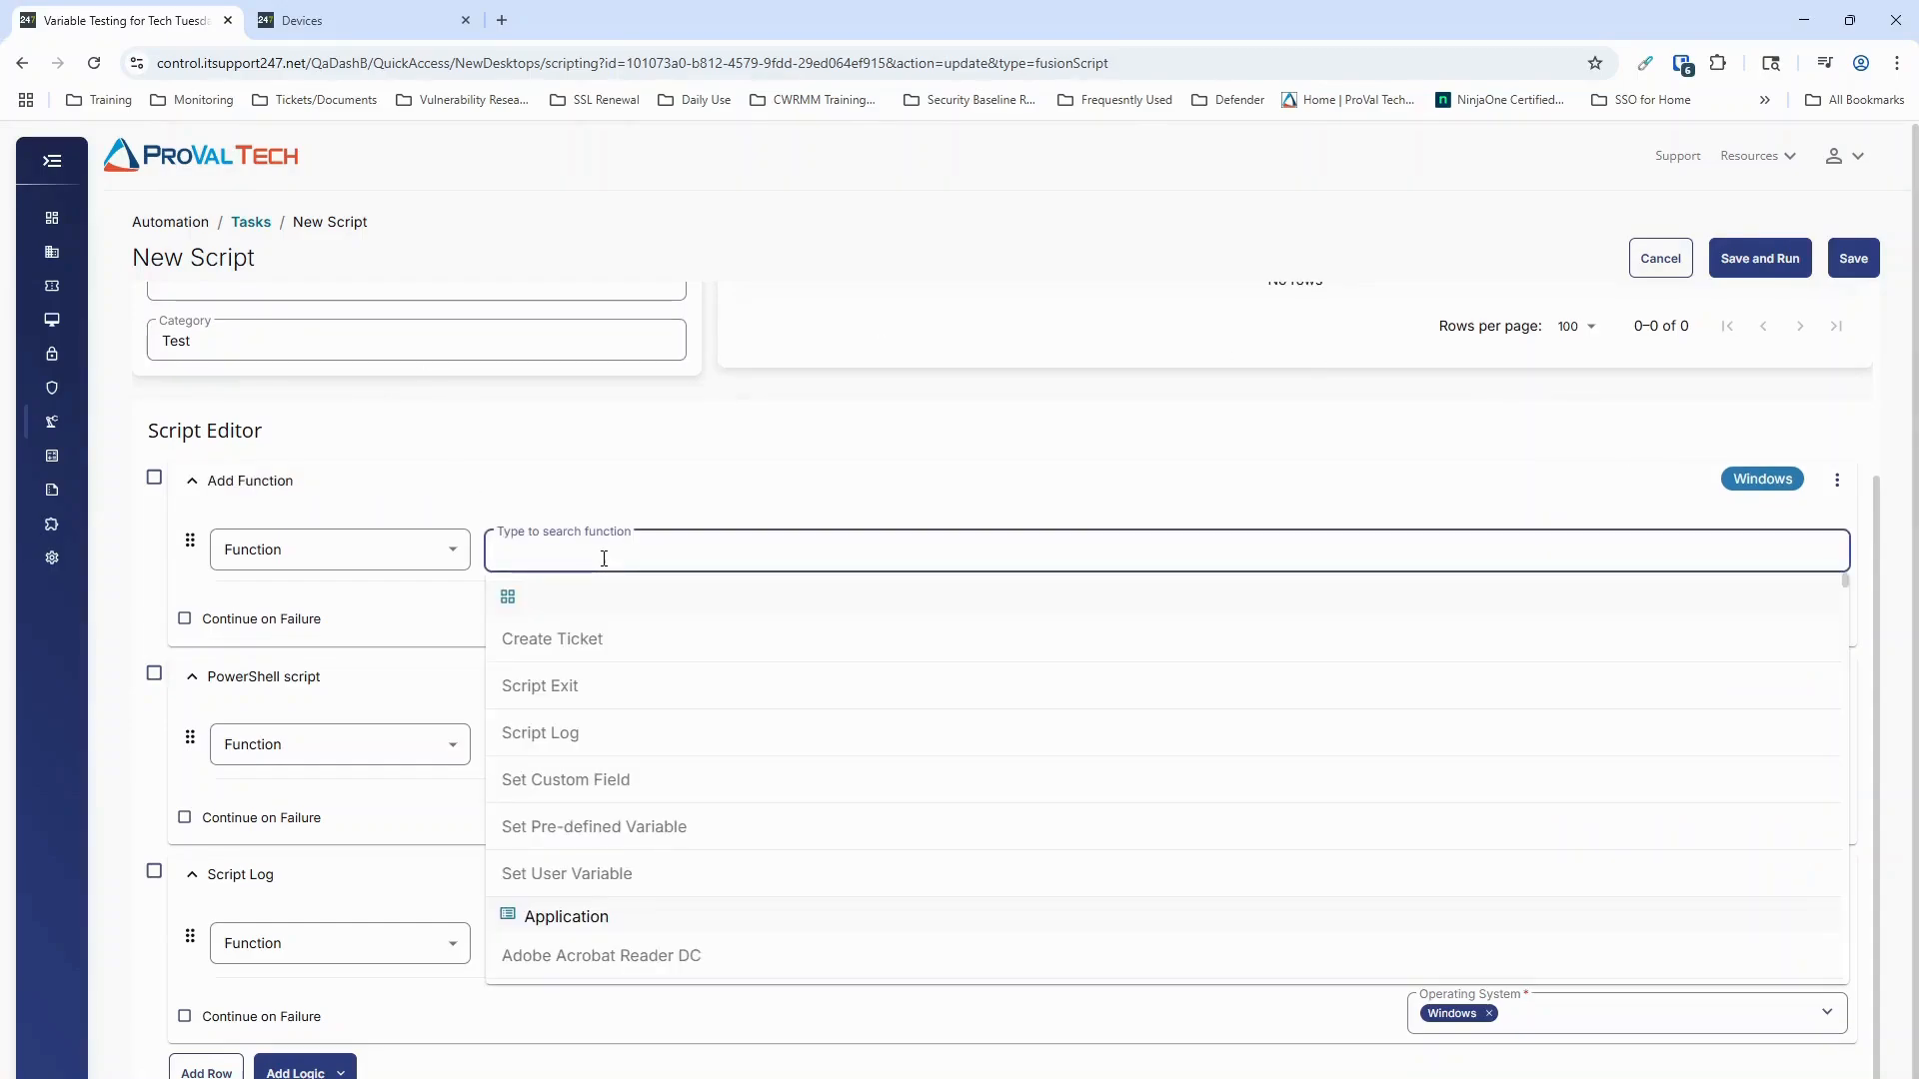
{"action": "type", "text": "vari"}
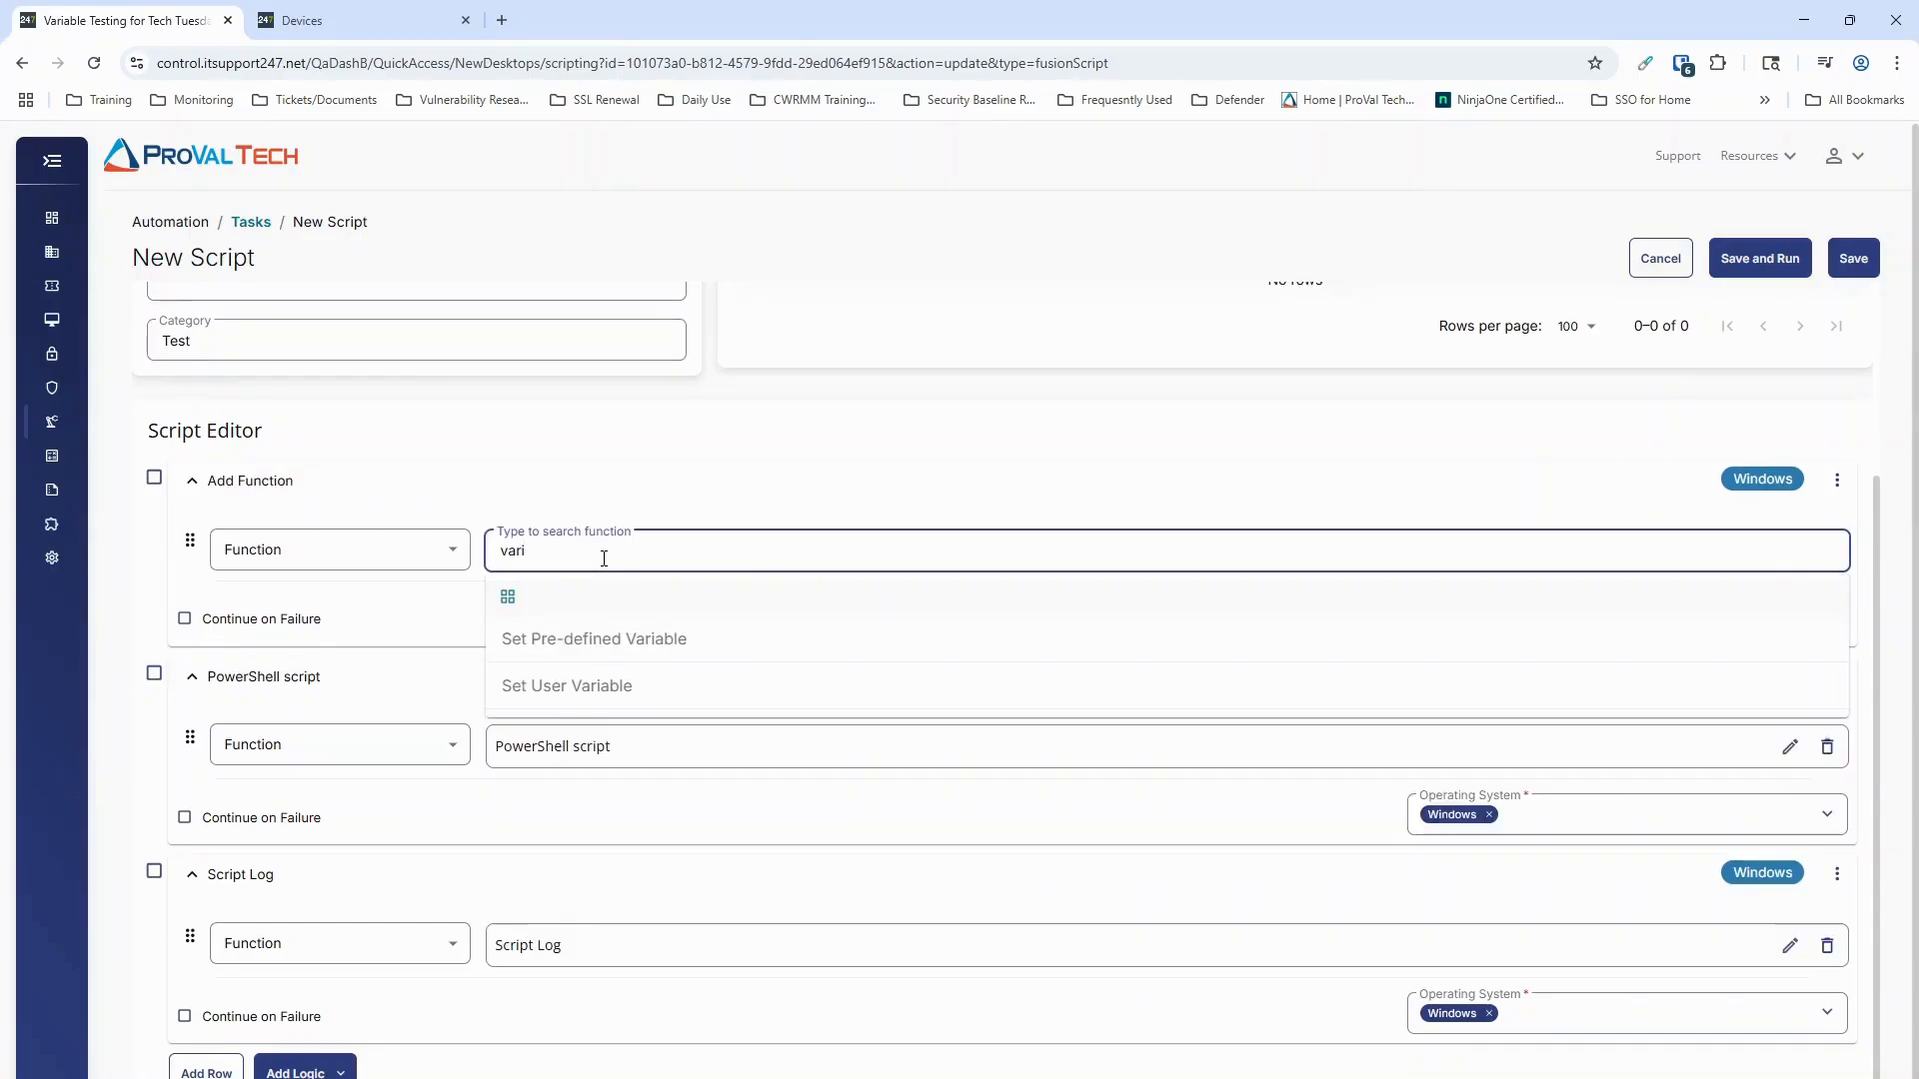
{"action": "left_click", "coordinate": [694, 636]}
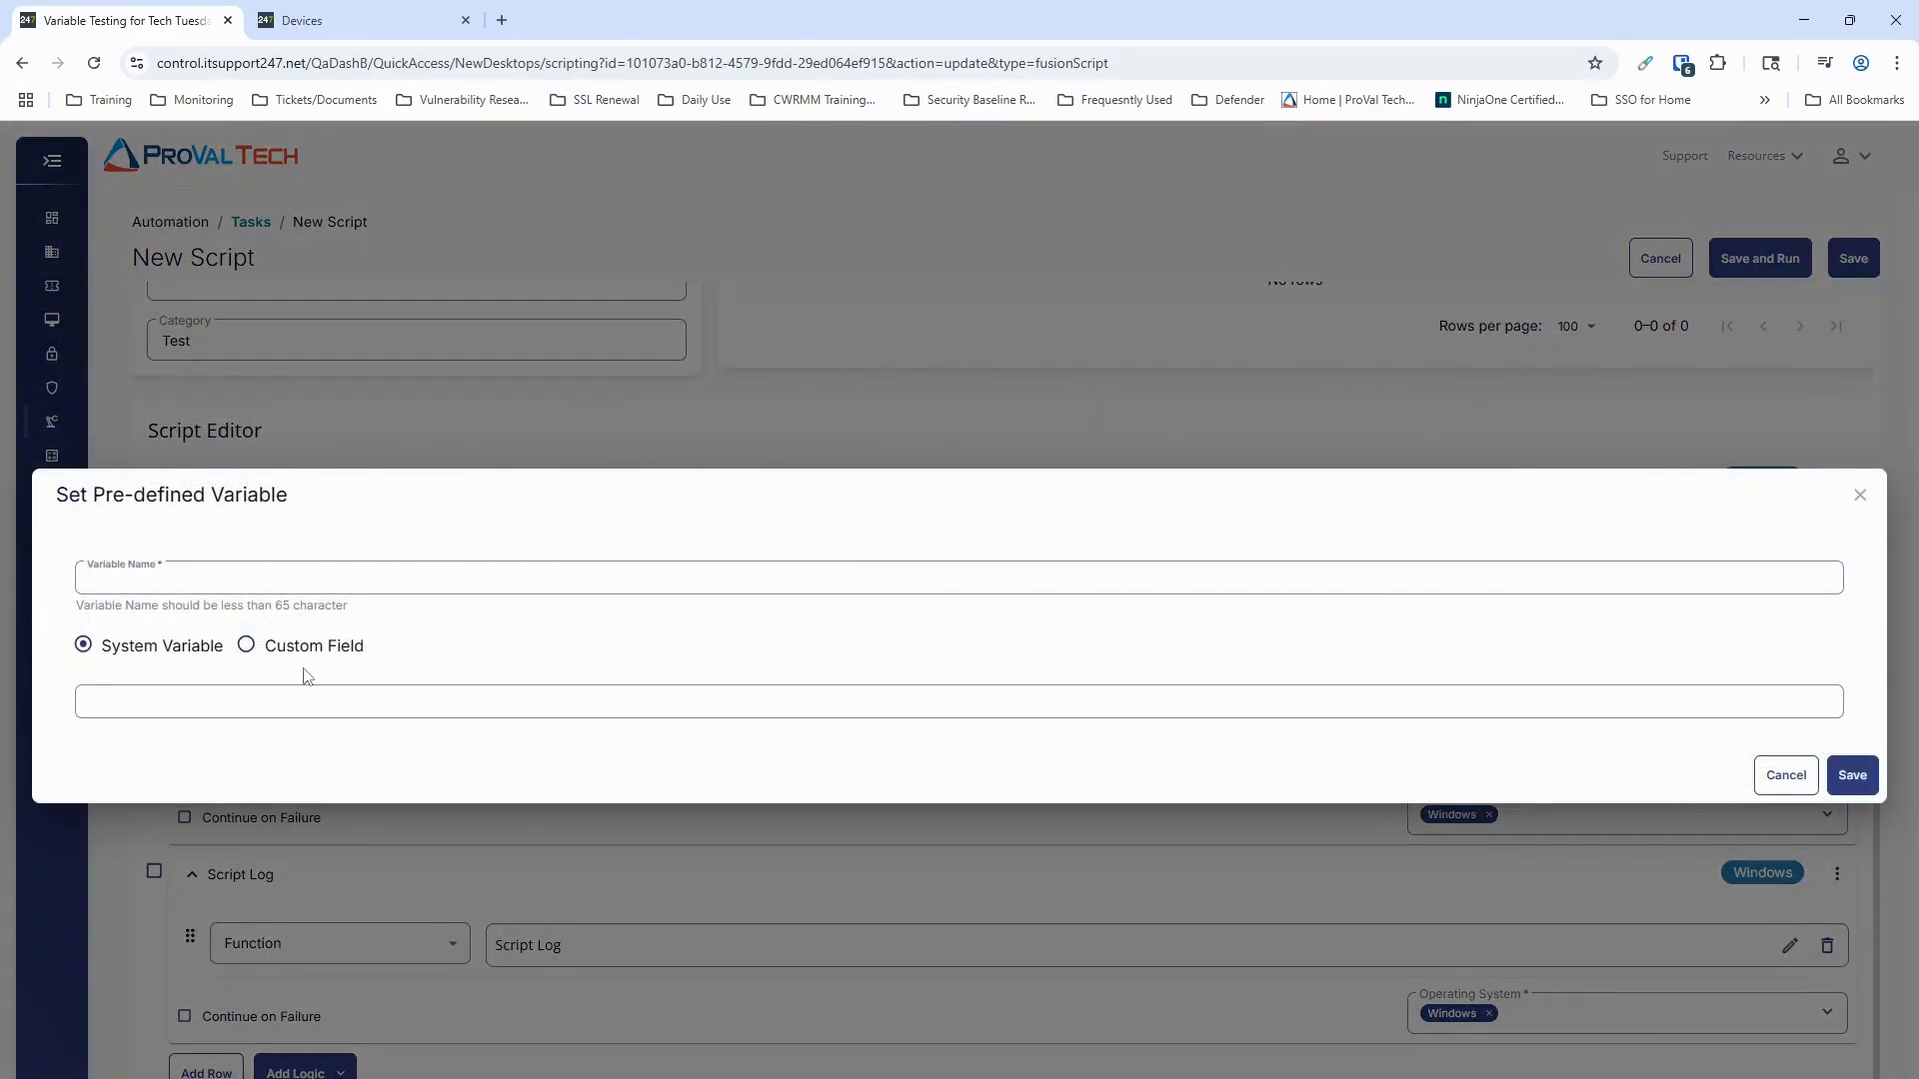
Step: Name the pre-defined variable Test, base it on the Protocol custom field, and save the function
{"action": "left_click", "coordinate": [266, 645]}
{"action": "left_click", "coordinate": [257, 572]}
{"action": "type", "text": "Te"}
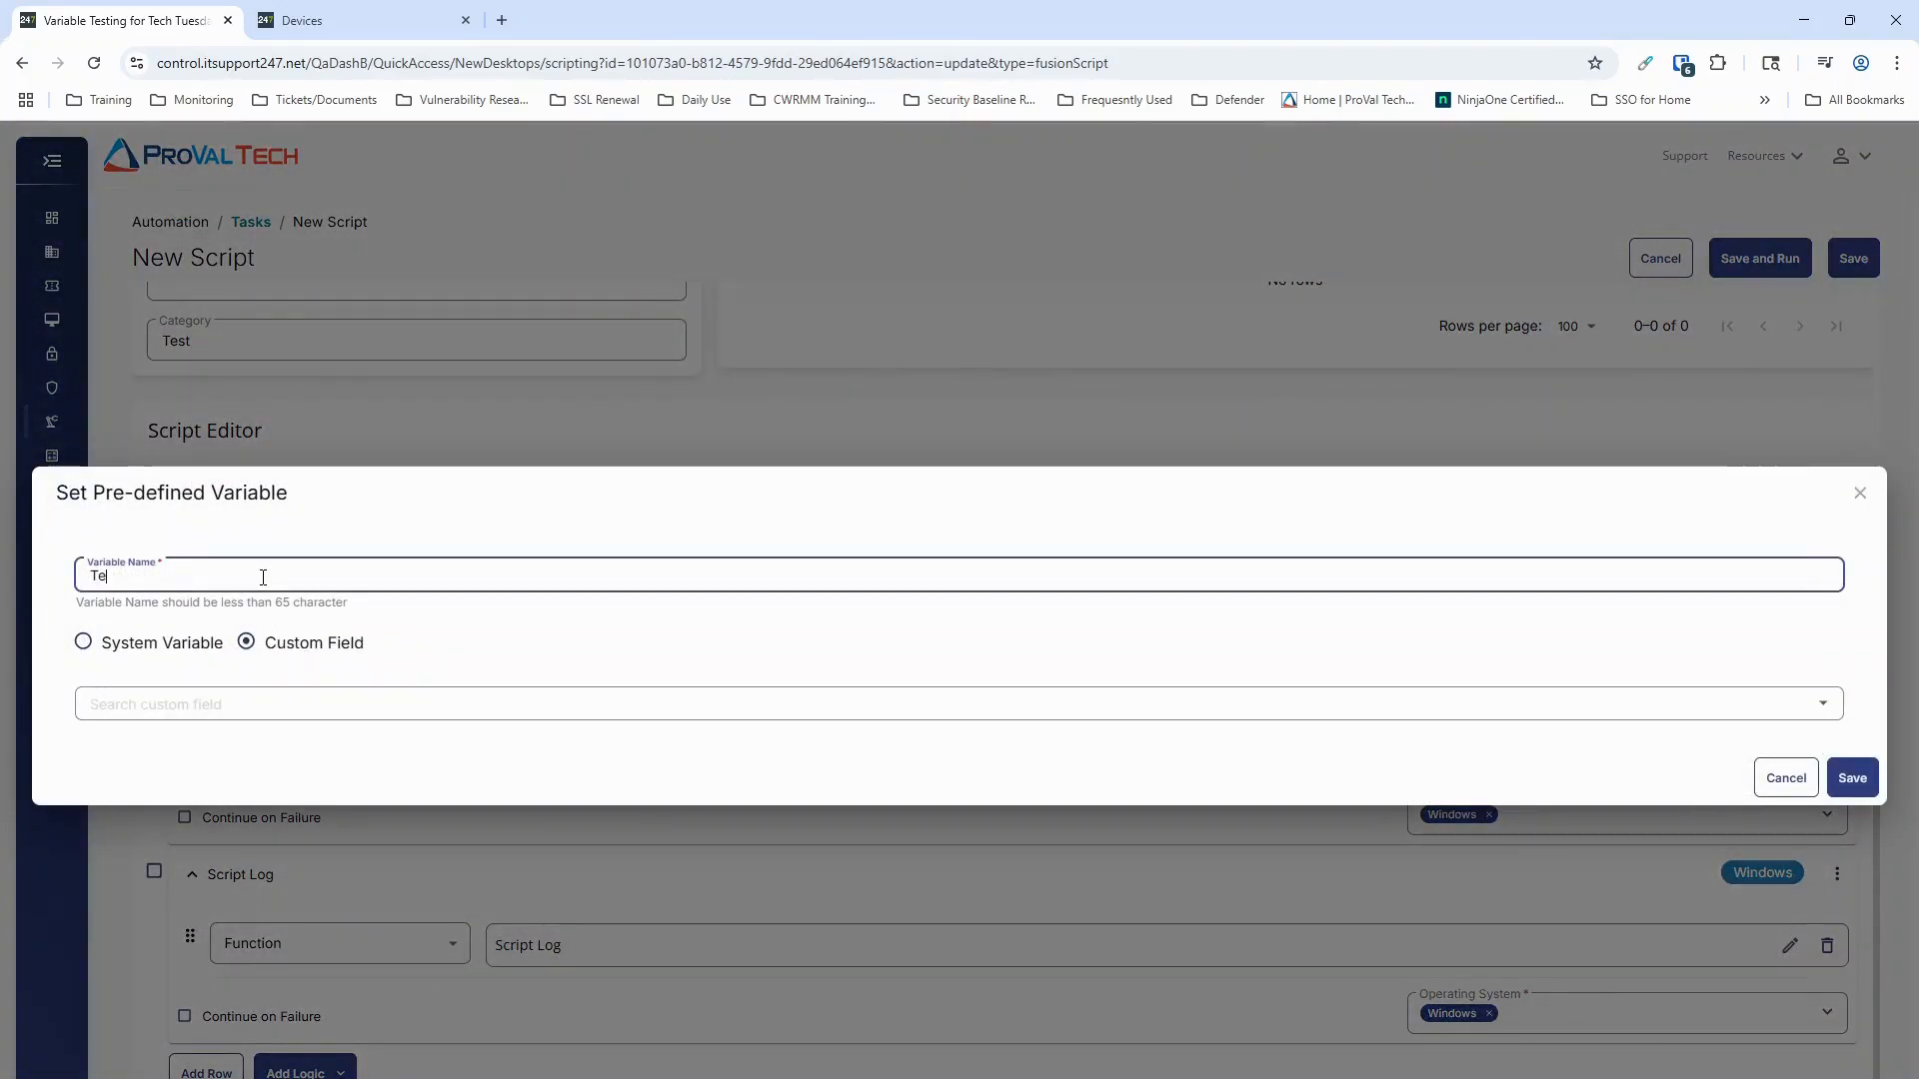
{"action": "type", "text": "st"}
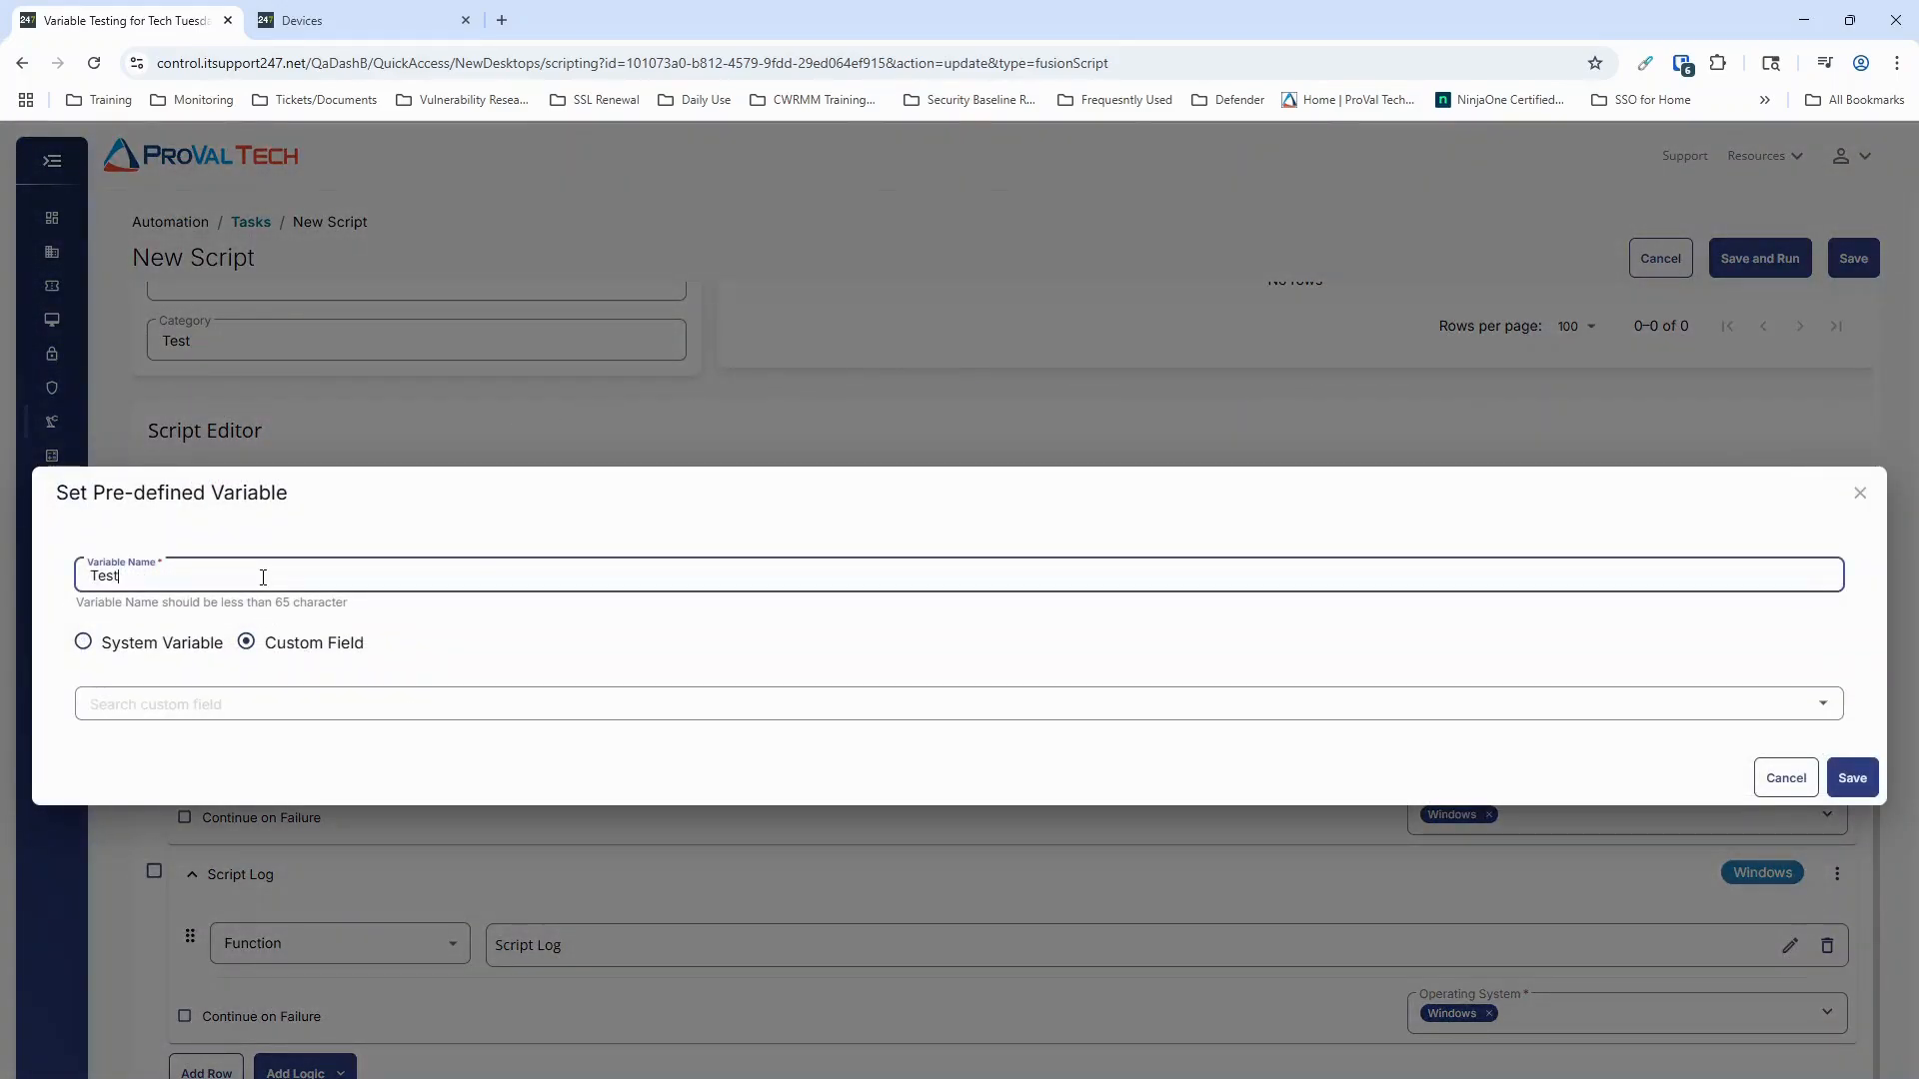
{"action": "left_click", "coordinate": [1822, 710]}
{"action": "scroll", "coordinate": [703, 651], "scroll_direction": "down", "scroll_amount": 1}
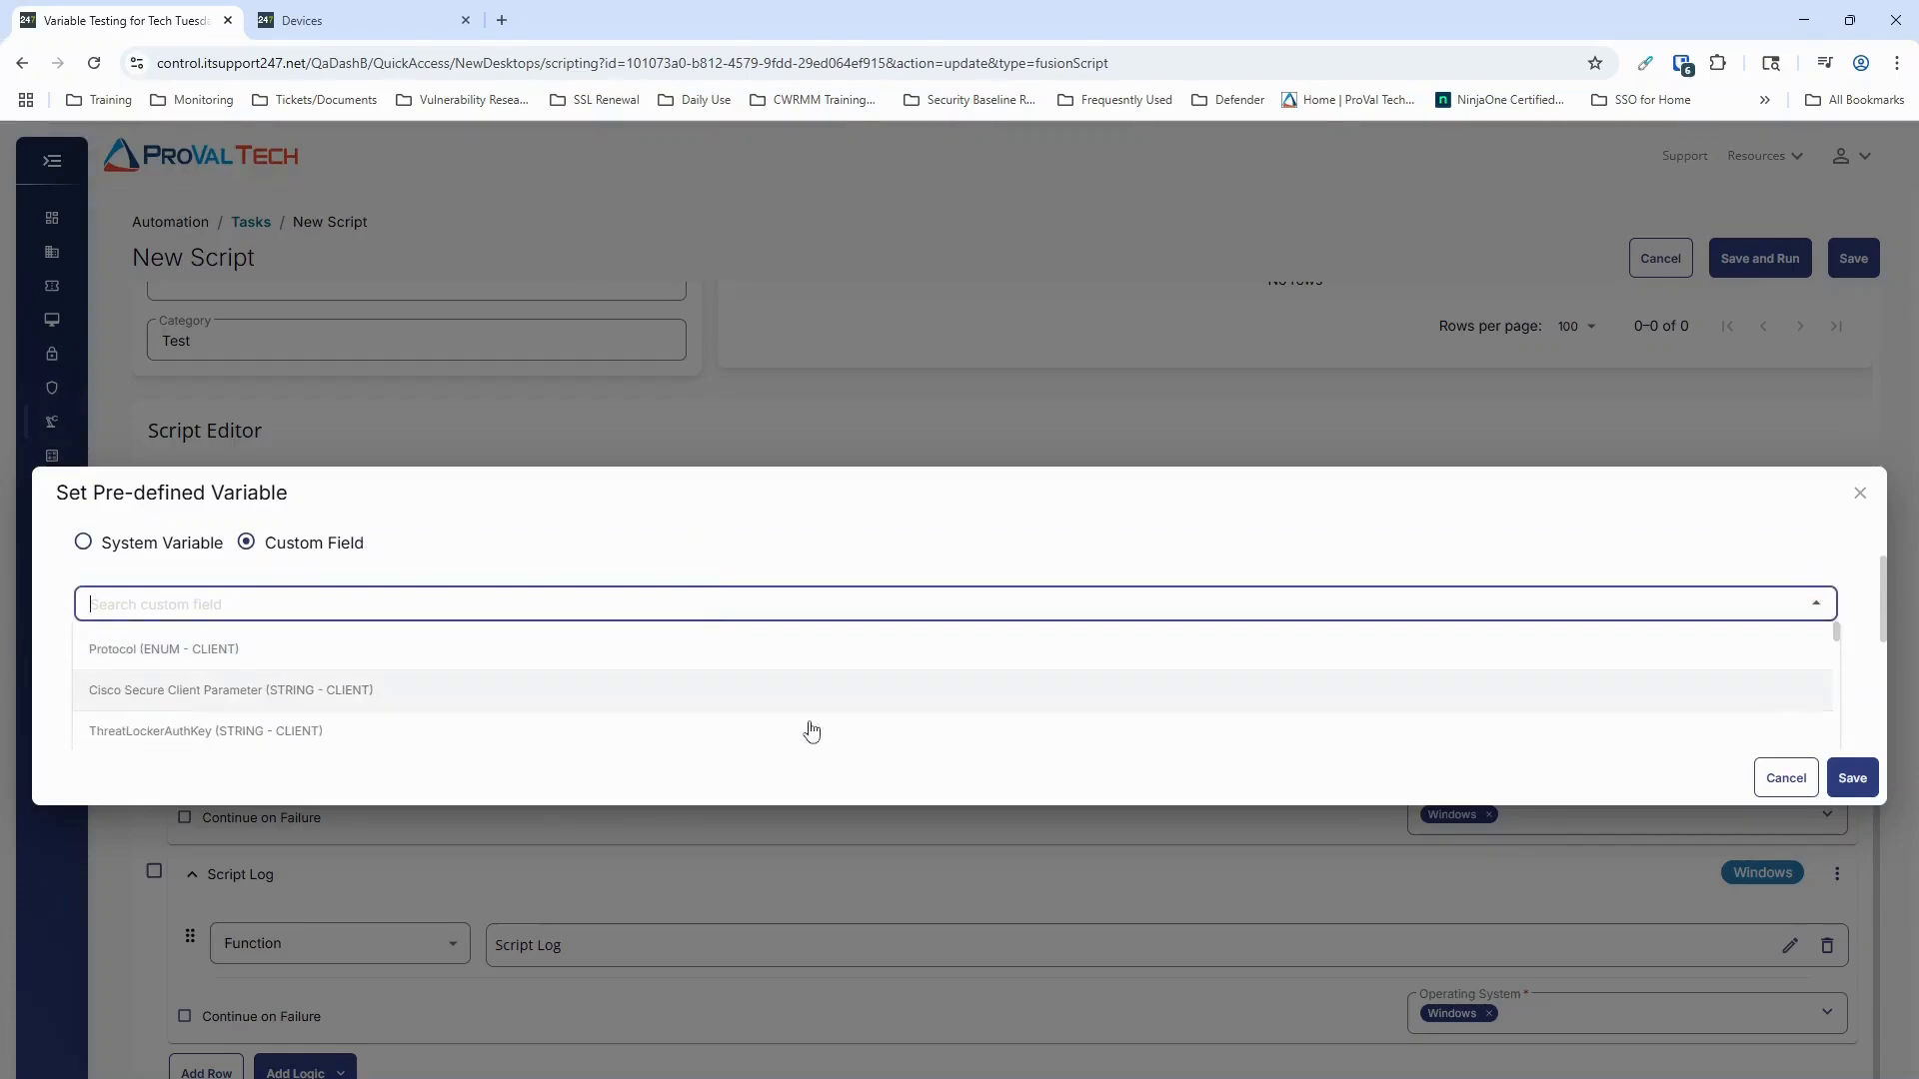
{"action": "scroll", "coordinate": [566, 647], "scroll_direction": "down", "scroll_amount": 3}
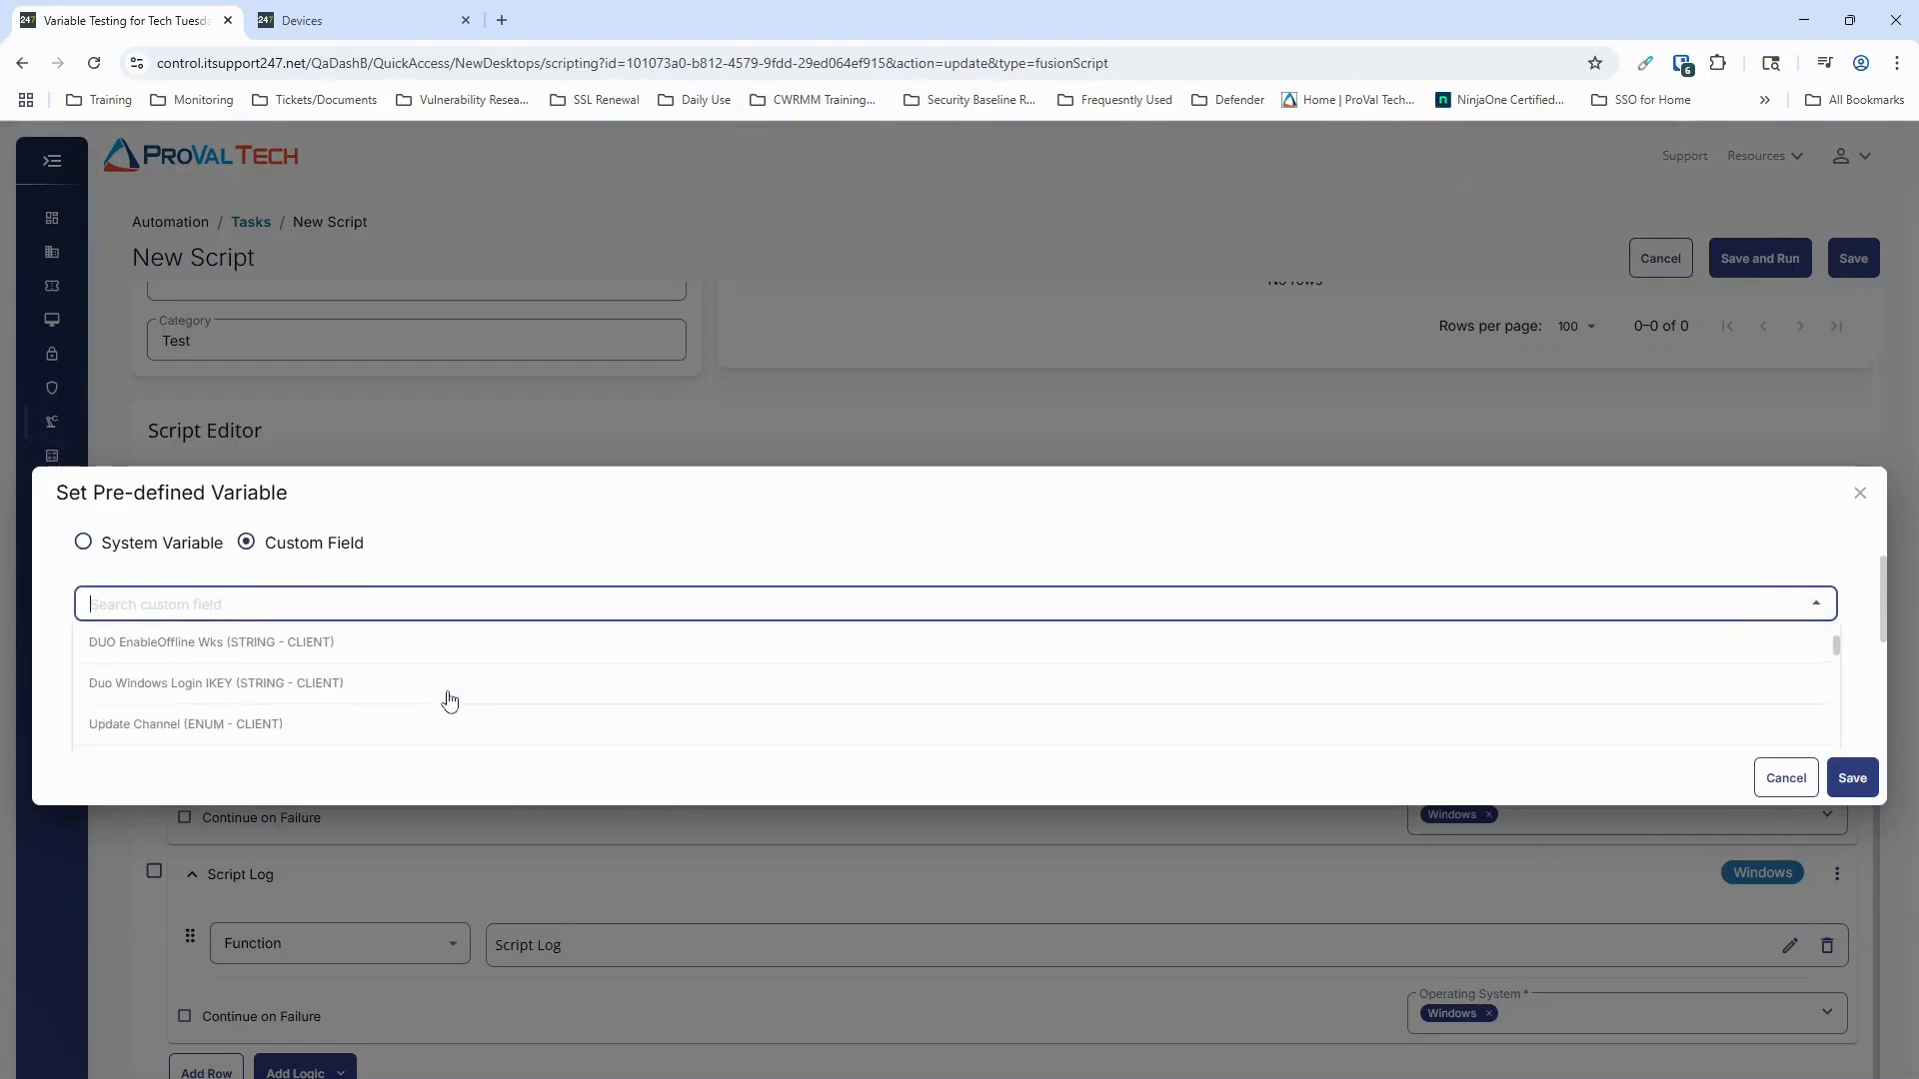
{"action": "scroll", "coordinate": [450, 702], "scroll_direction": "up", "scroll_amount": 3}
{"action": "left_click", "coordinate": [170, 648]}
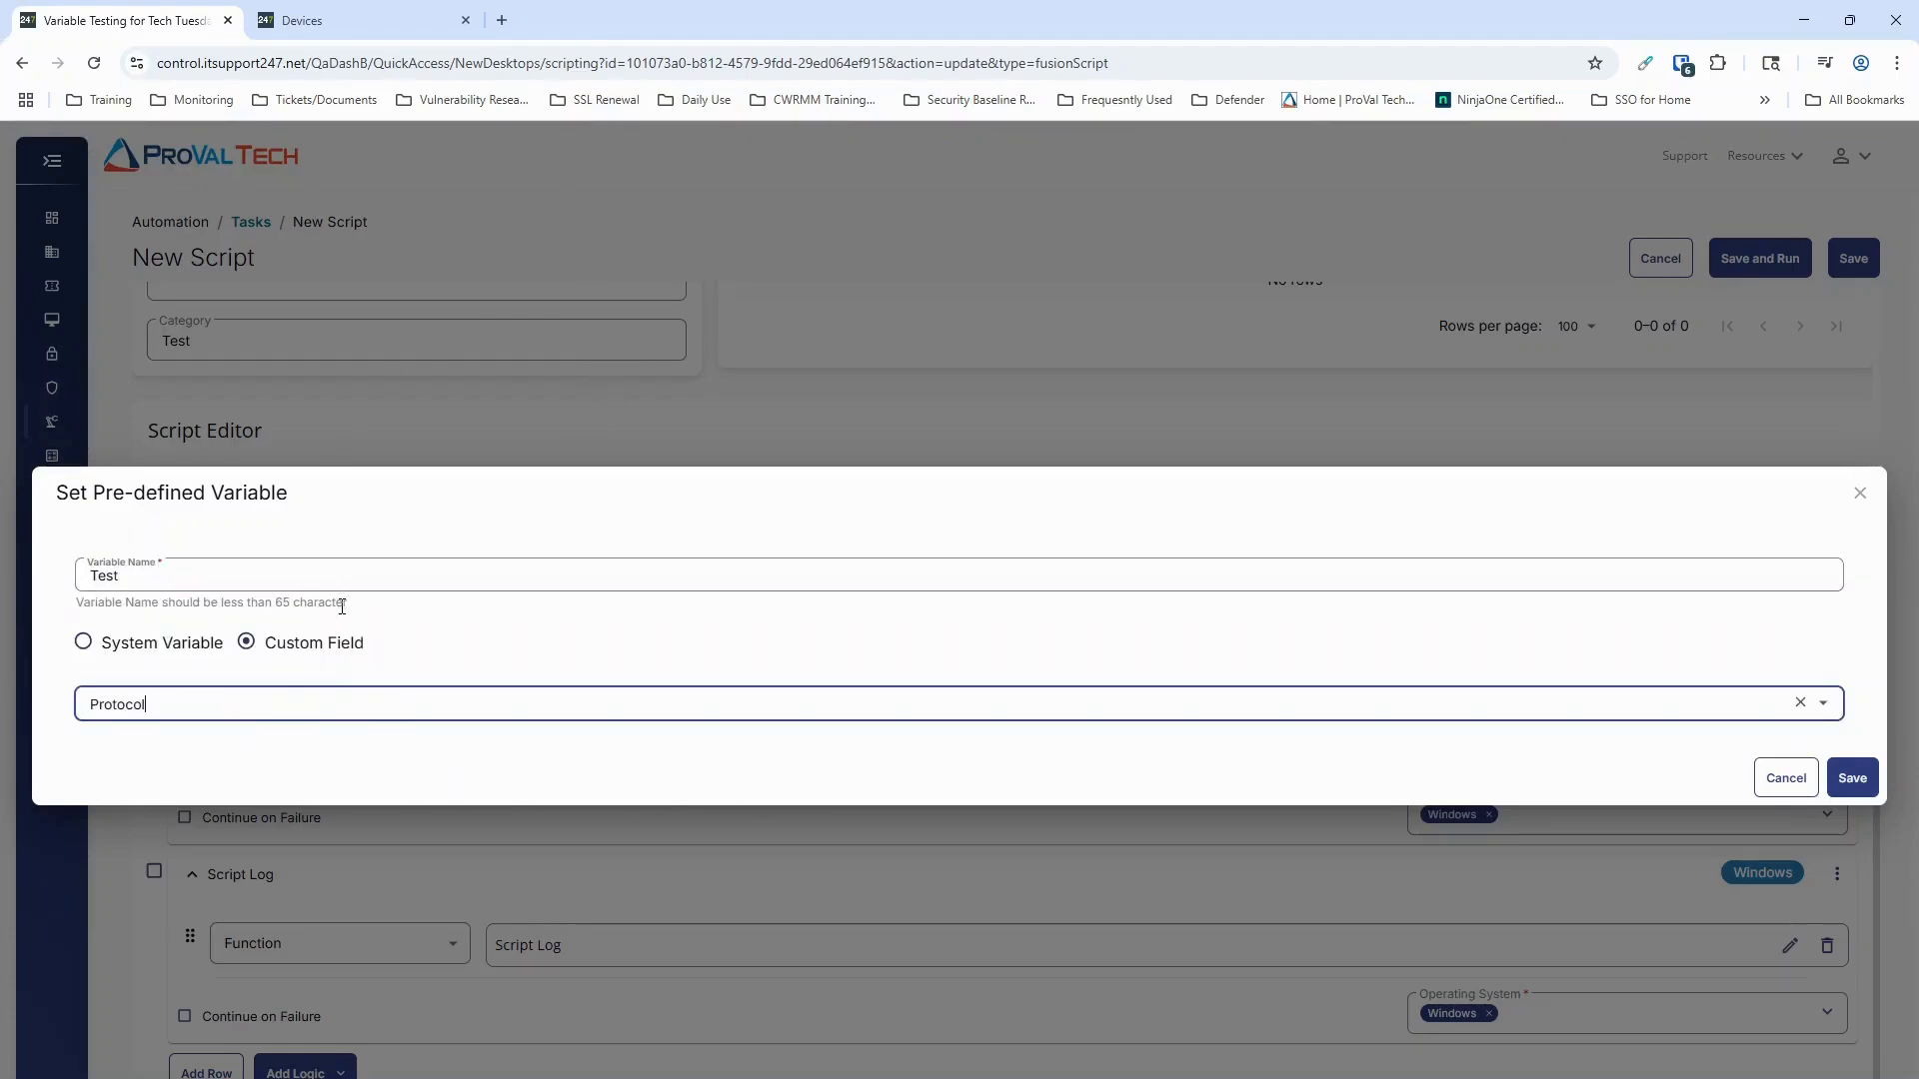
{"action": "left_click", "coordinate": [1852, 777]}
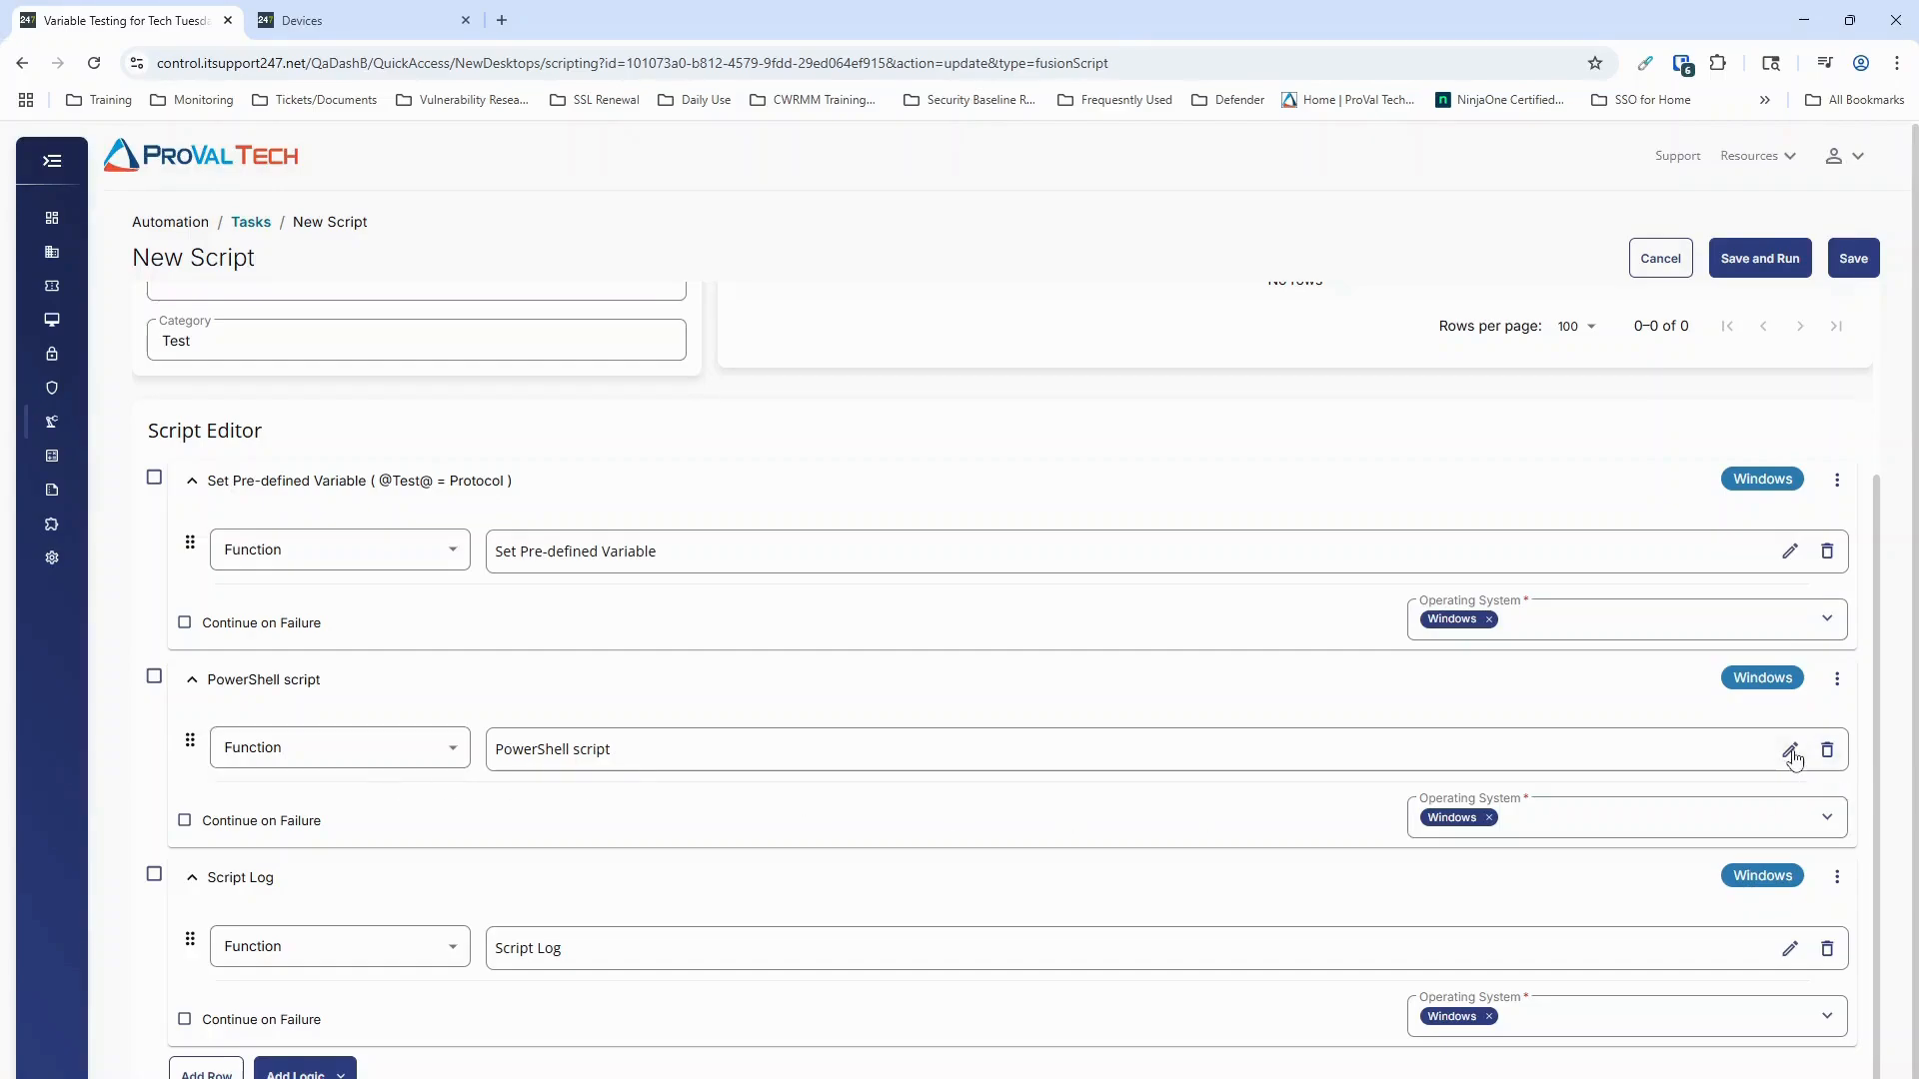
{"action": "left_click", "coordinate": [1789, 750]}
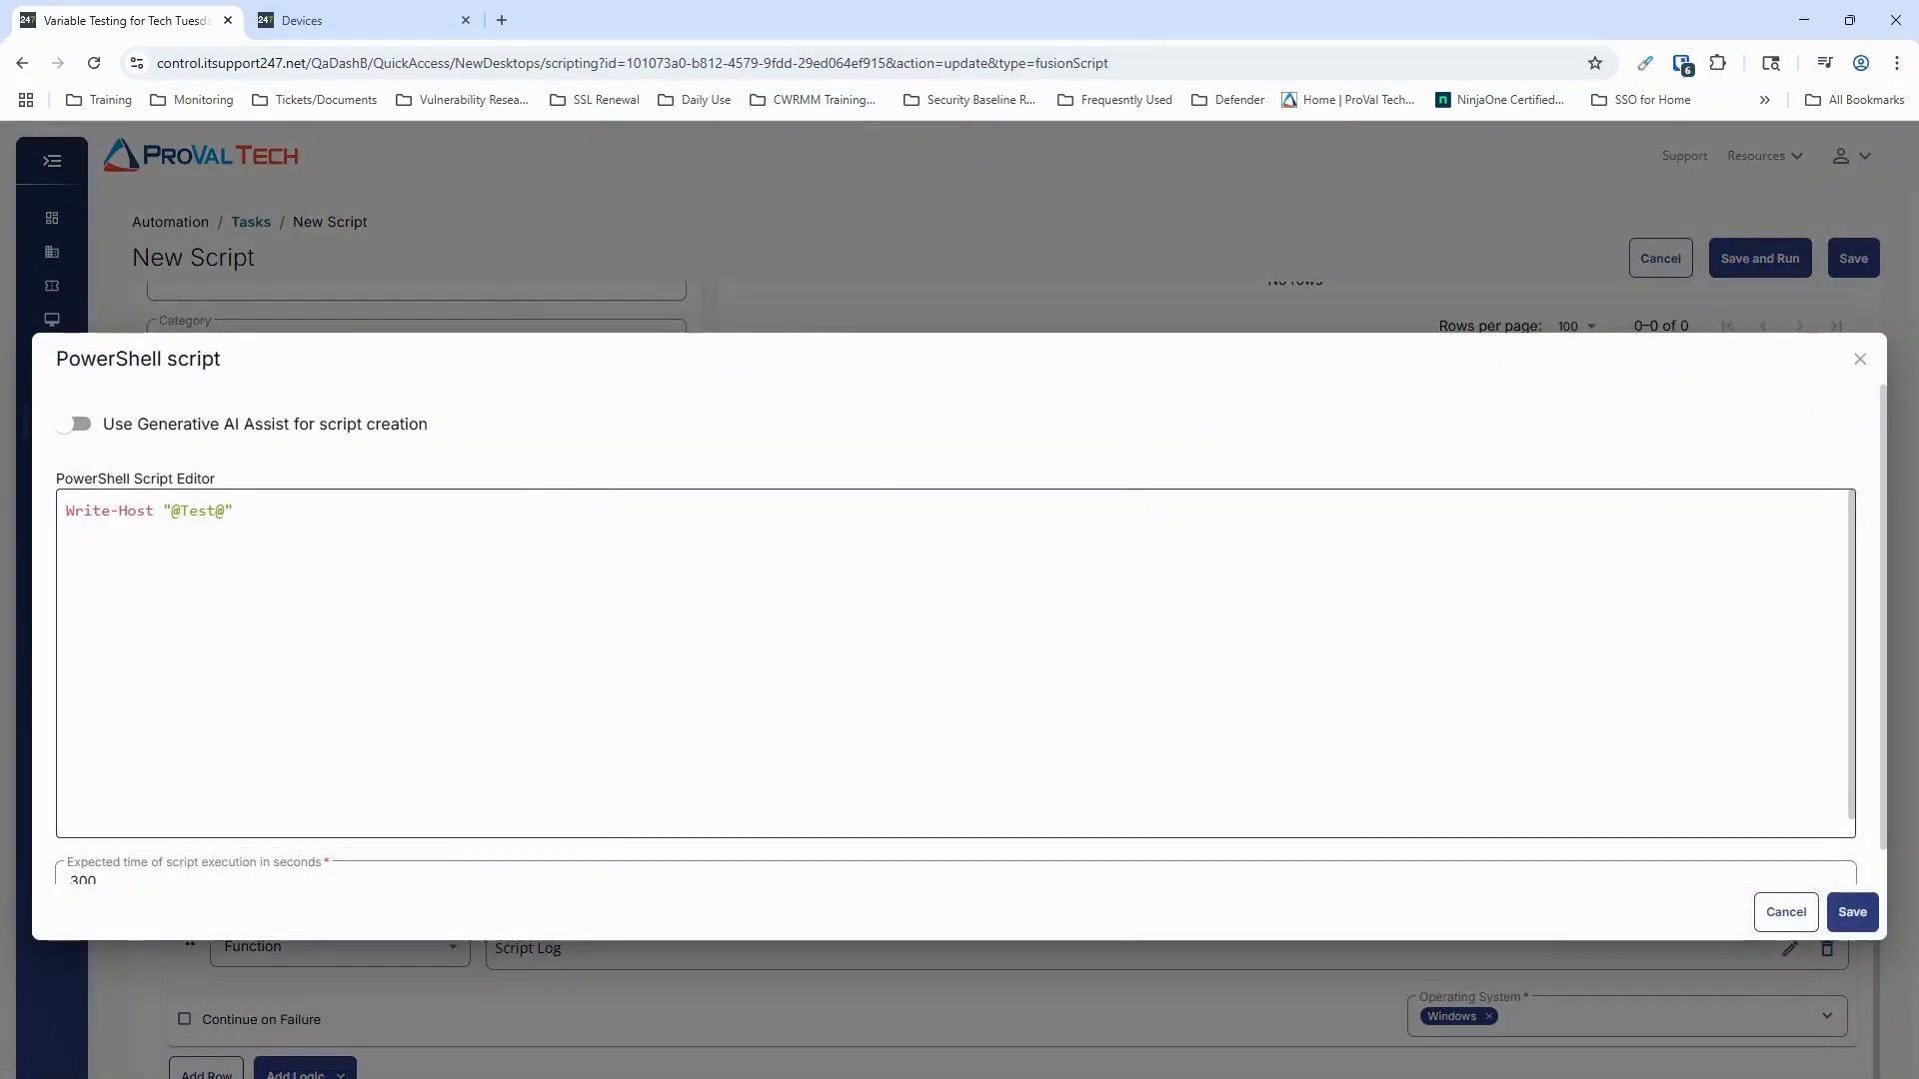
{"action": "left_click", "coordinate": [1860, 359]}
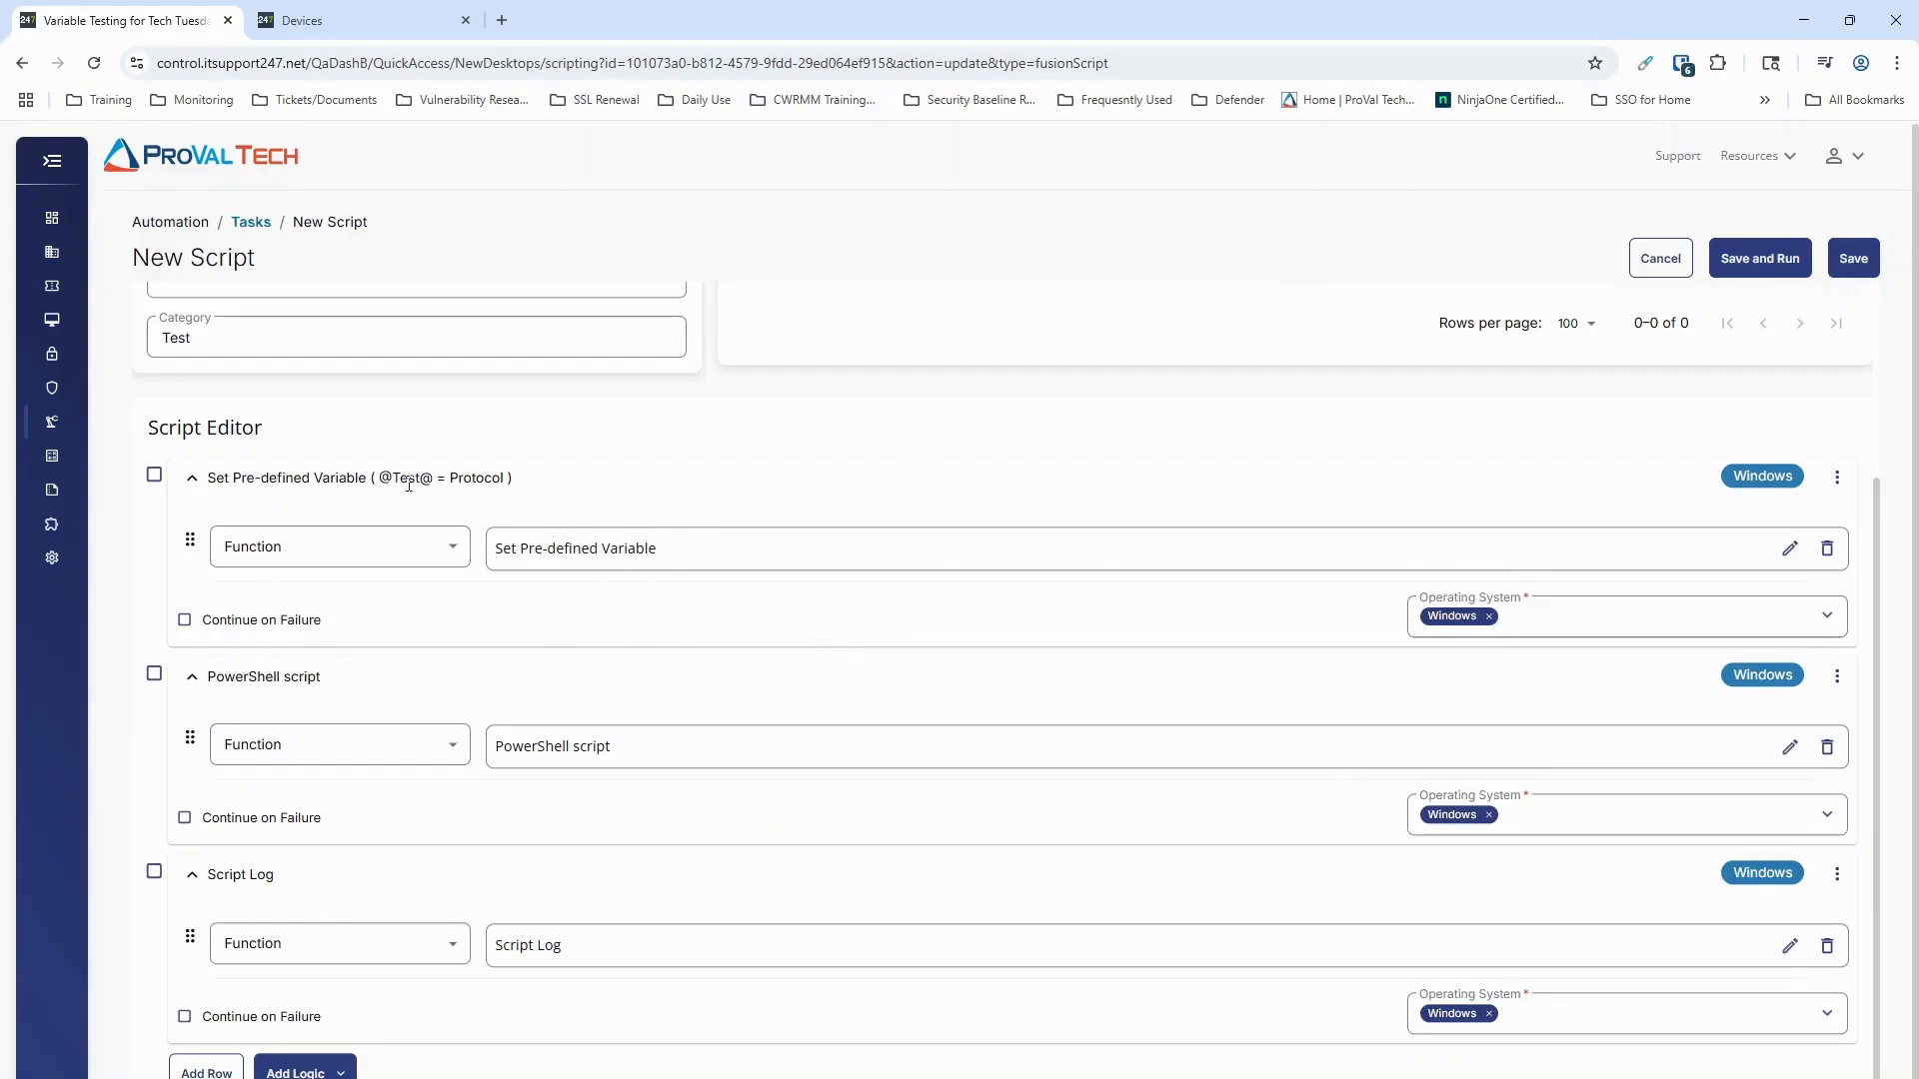
{"action": "left_click_drag", "start_coordinate": [382, 474], "coordinate": [434, 478]}
{"action": "left_click", "coordinate": [1107, 497]}
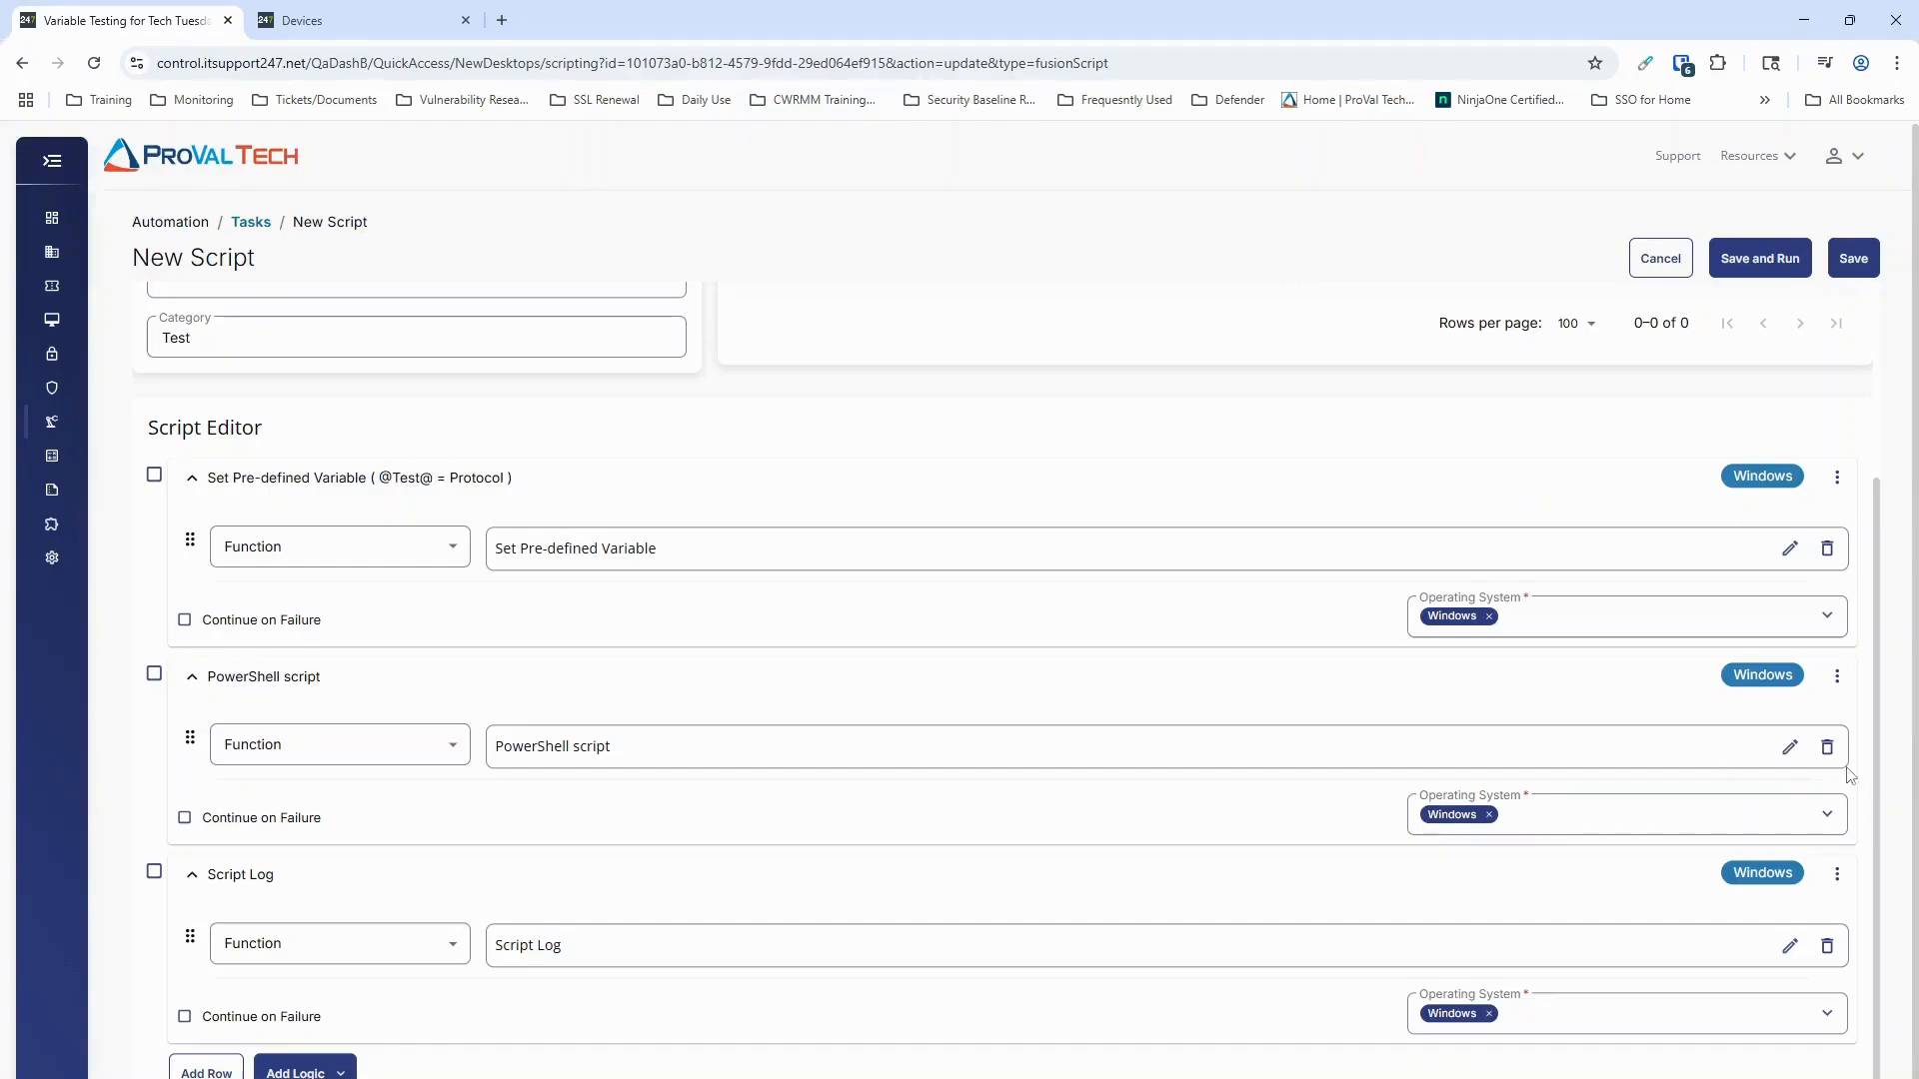
{"action": "left_click", "coordinate": [1788, 747]}
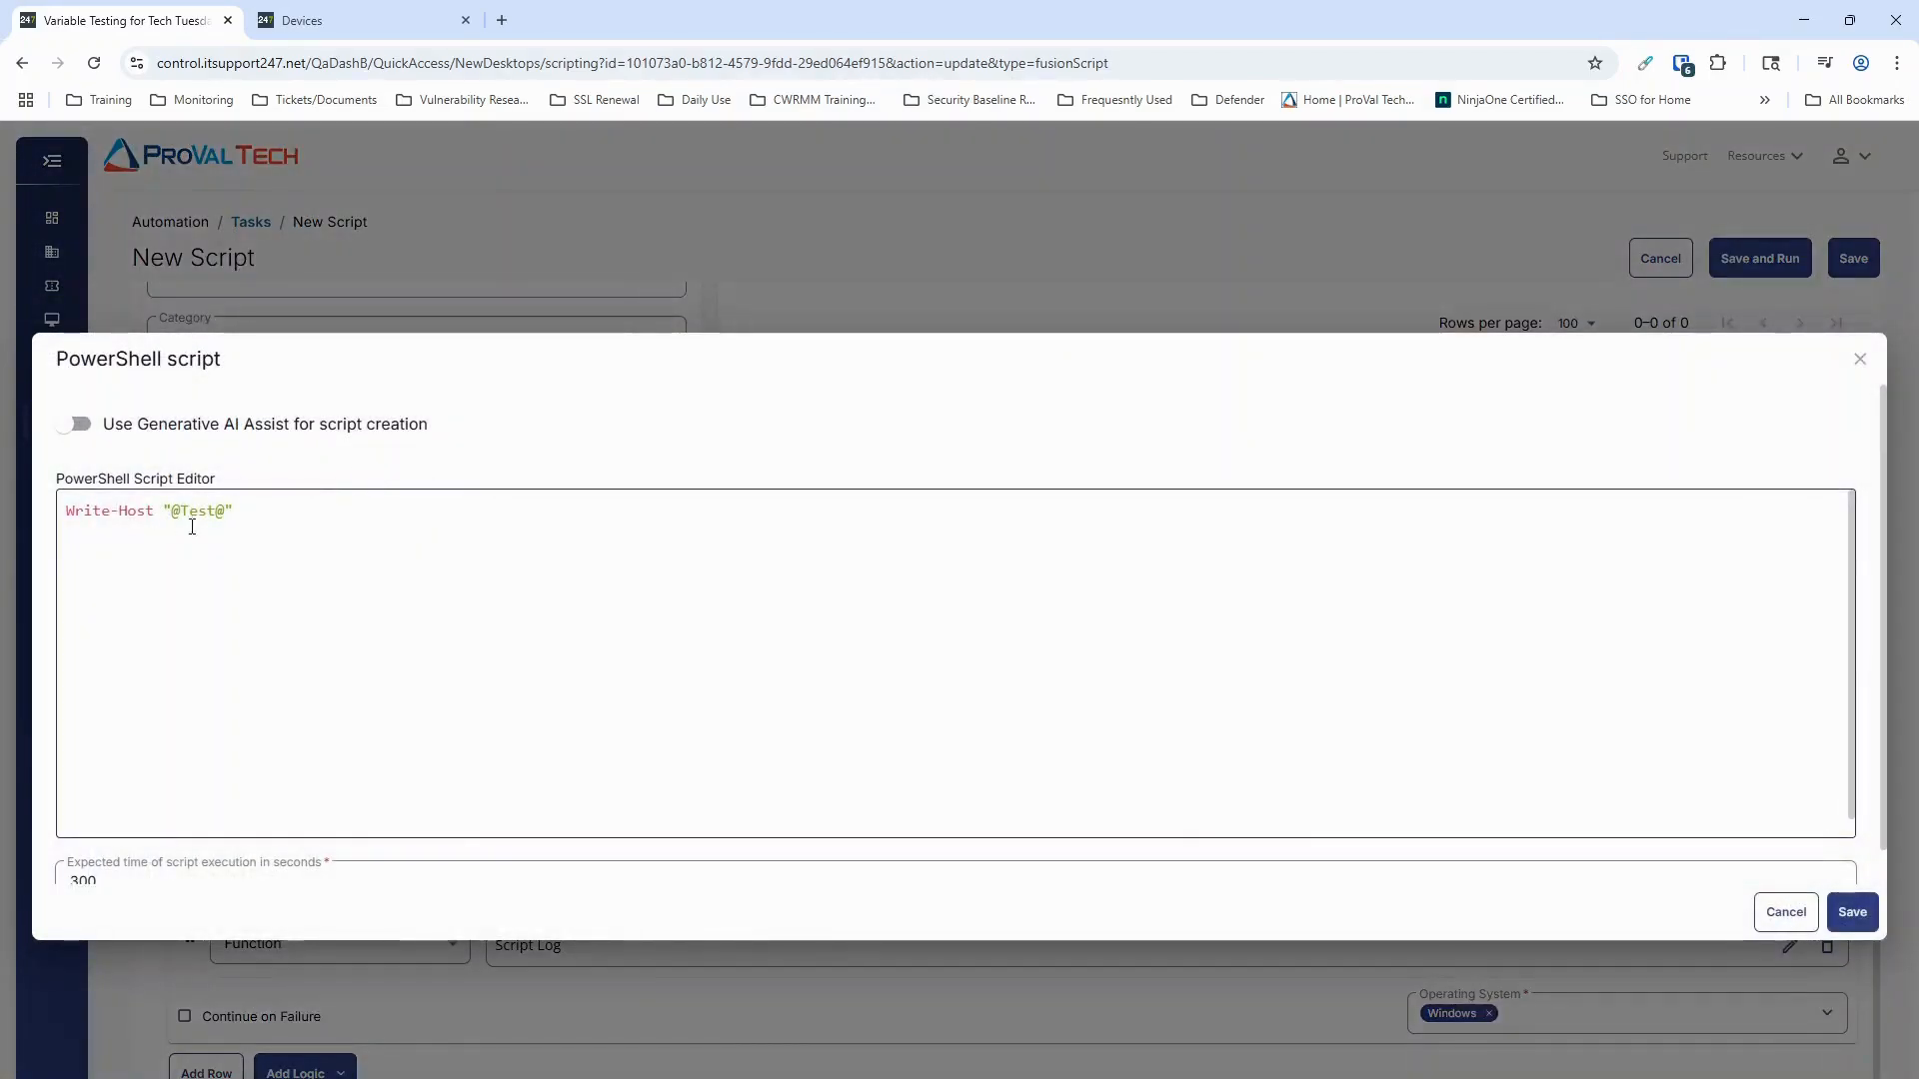
{"action": "left_click", "coordinate": [1860, 359]}
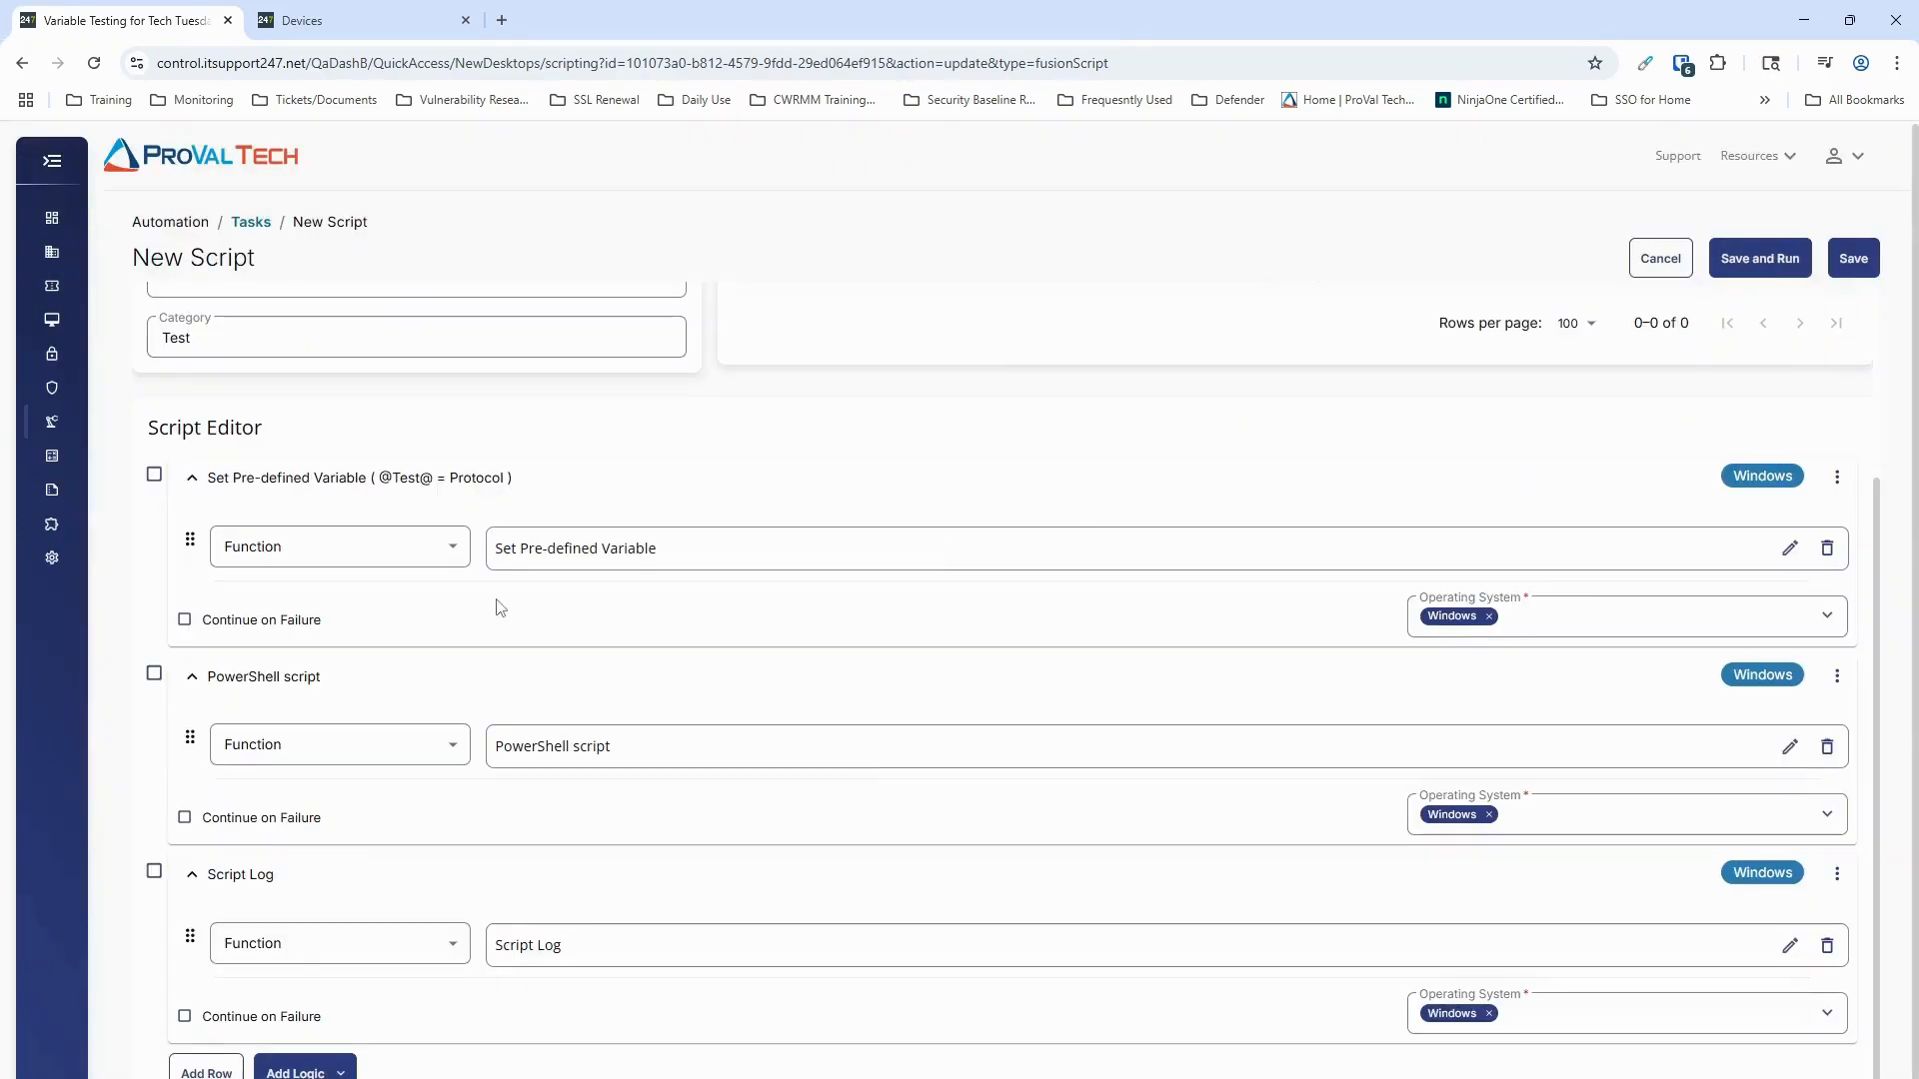
{"action": "scroll", "coordinate": [801, 762], "scroll_direction": "up", "scroll_amount": 3}
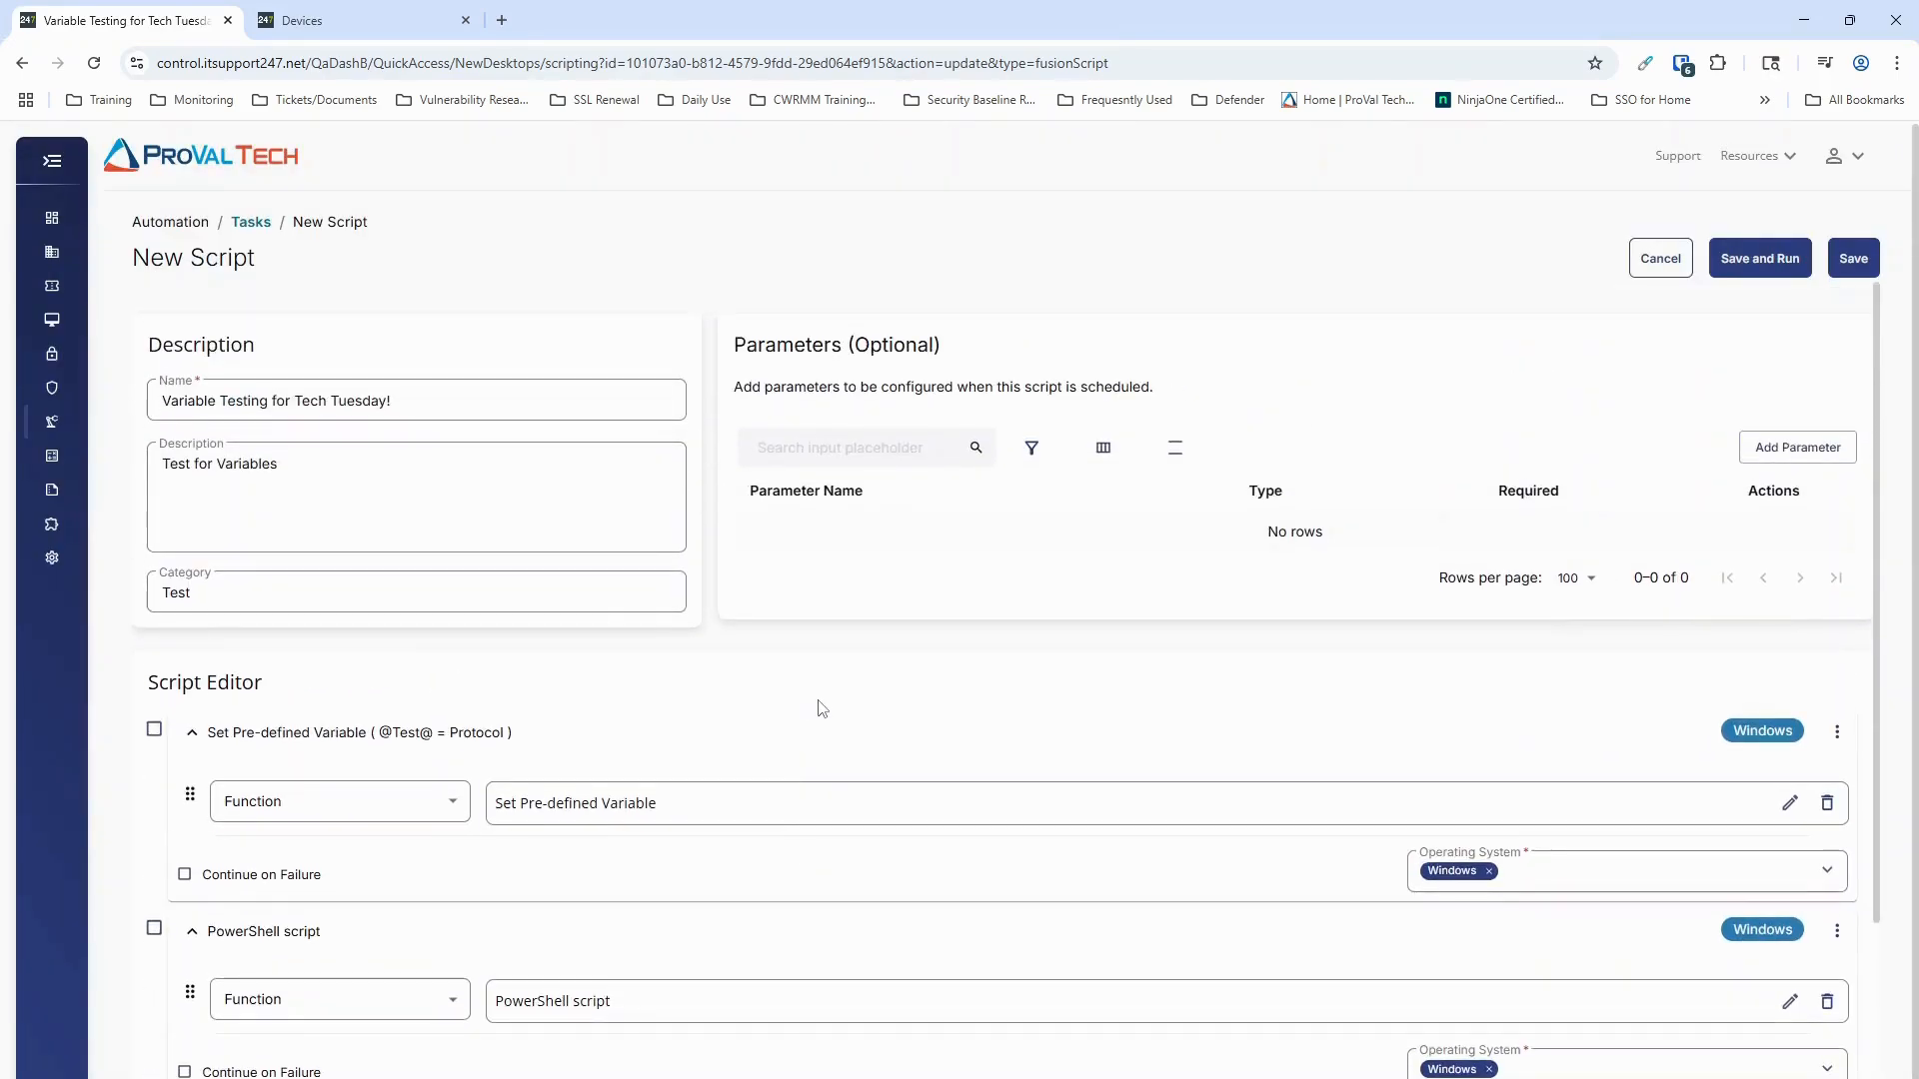